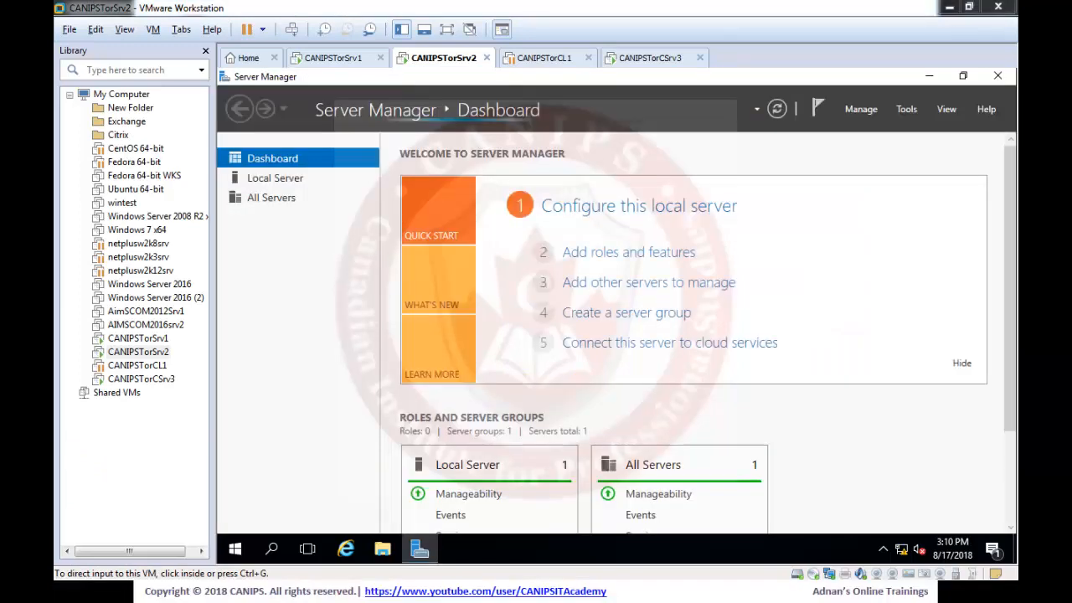
Dismiss the inventory-collection notice and open the Add Roles and Features wizard for CANIPSTorSrv2.
{"action": "left_click", "coordinate": [627, 253]}
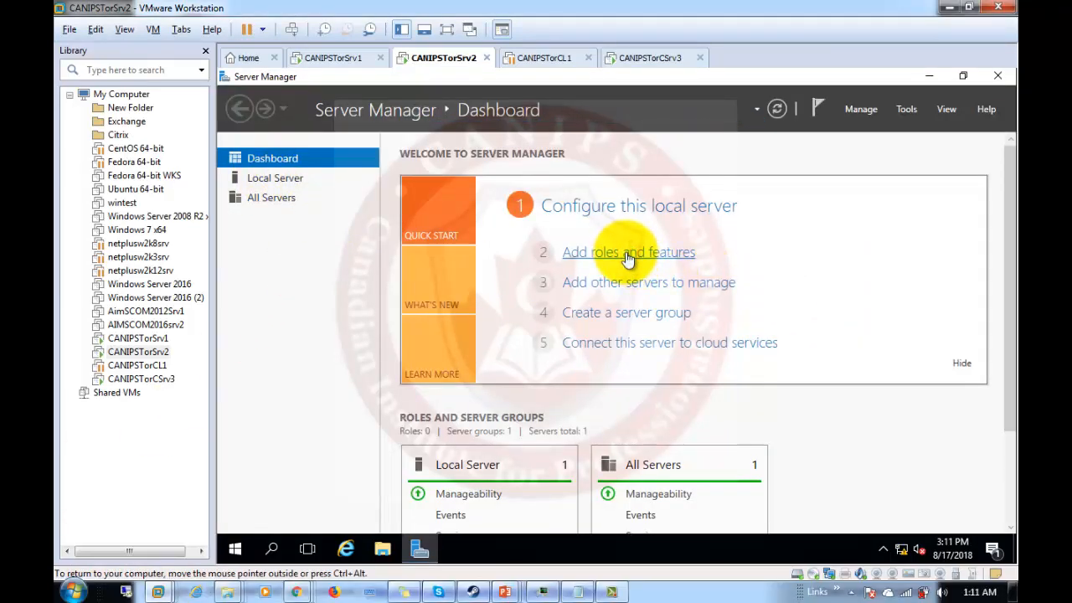
{"action": "left_click", "coordinate": [648, 254]}
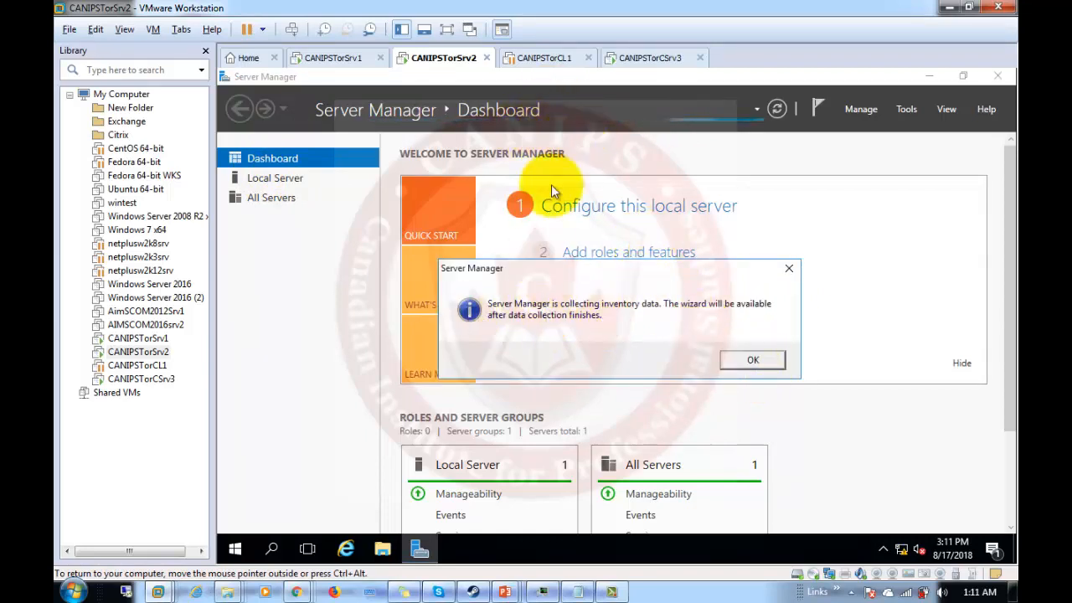
{"action": "left_click", "coordinate": [741, 360]}
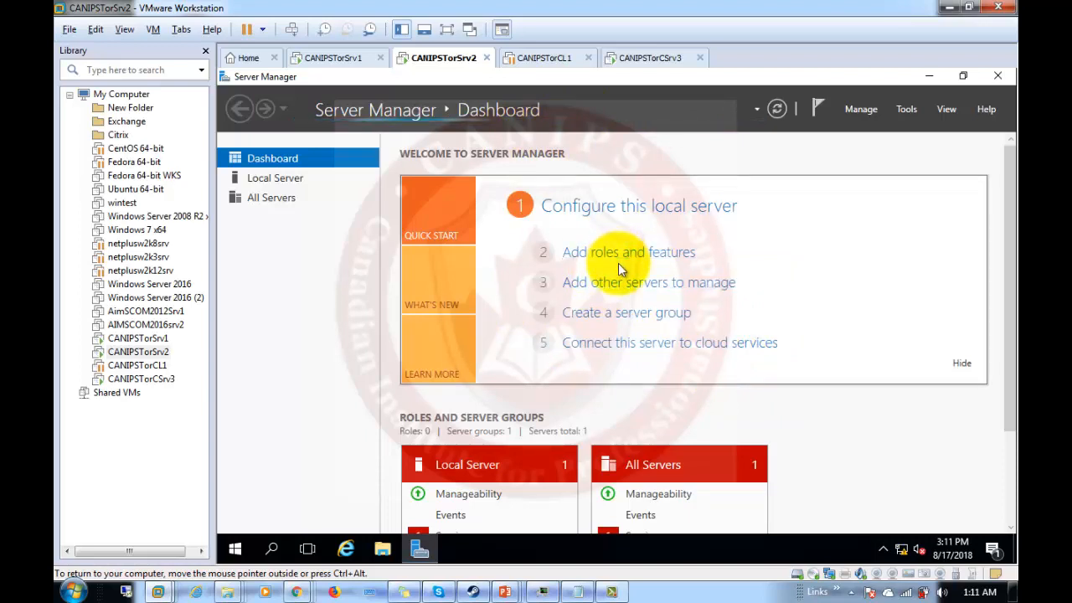
{"action": "left_click", "coordinate": [281, 178]}
{"action": "left_click", "coordinate": [281, 159]}
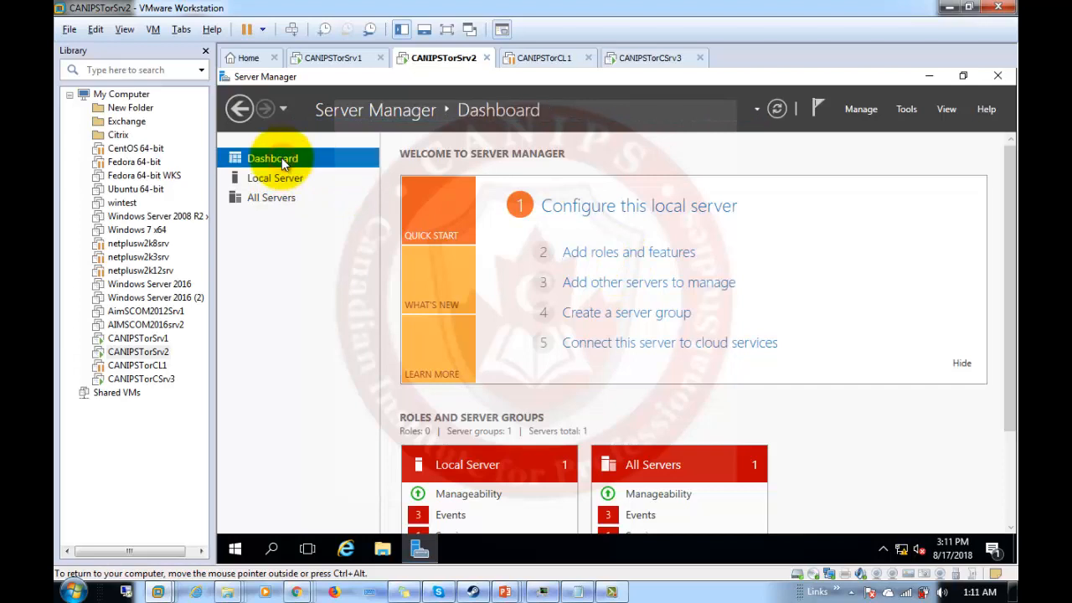
{"action": "left_click", "coordinate": [278, 178]}
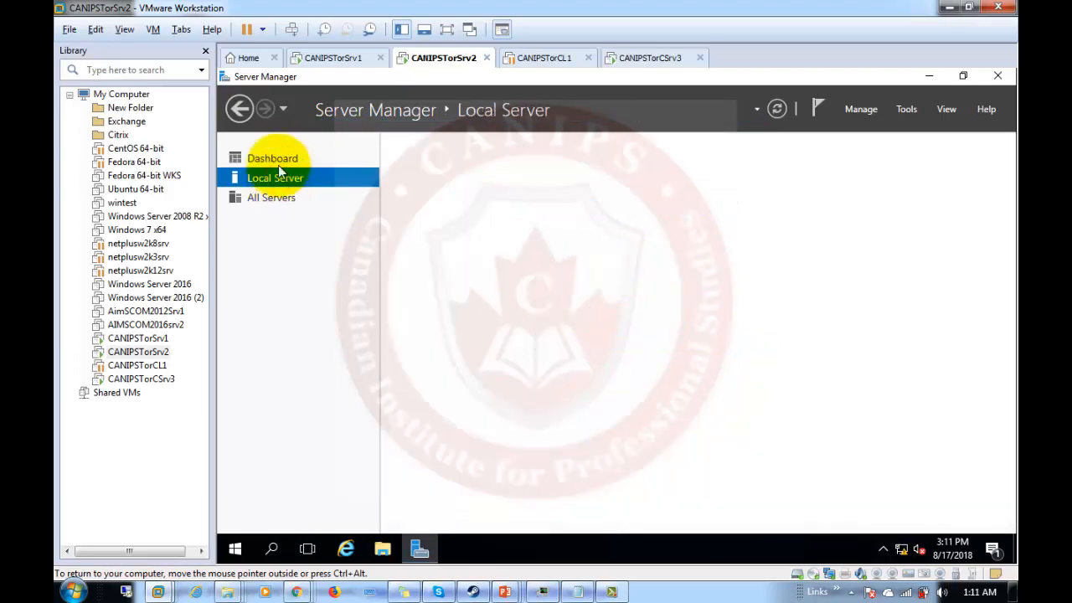
{"action": "left_click", "coordinate": [266, 158]}
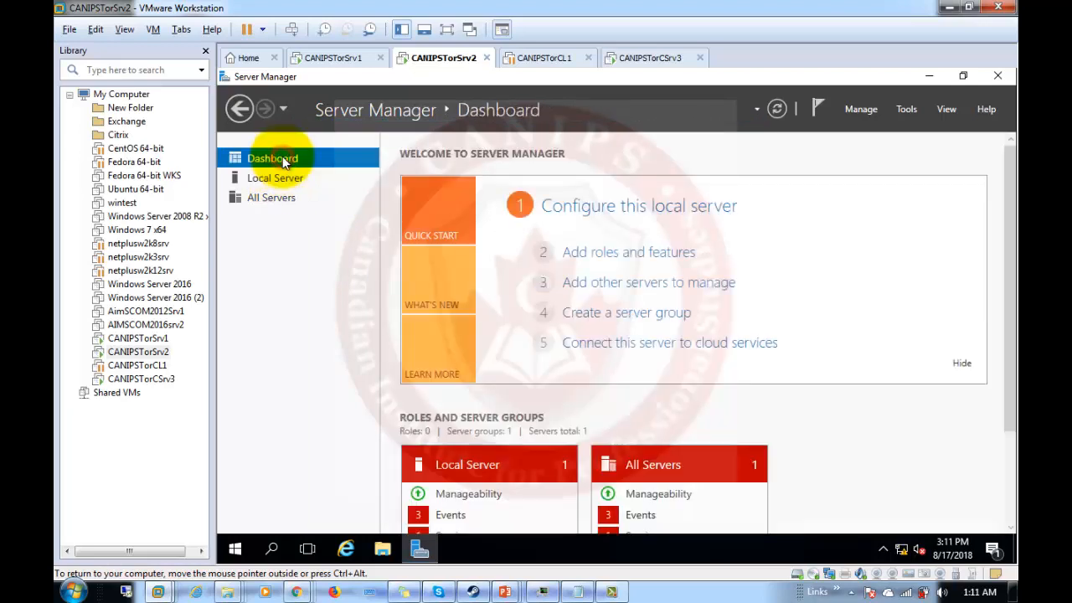
{"action": "left_click", "coordinate": [646, 262]}
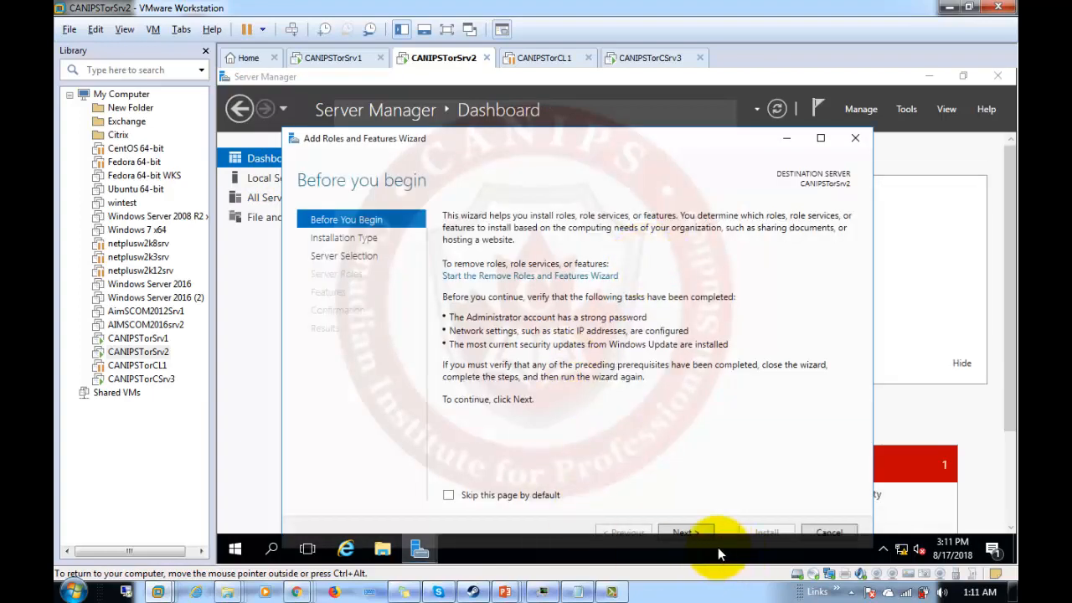
Keep the default installation type and server, and add the Hyper-V role with its management tools.
{"action": "left_click", "coordinate": [688, 533]}
{"action": "left_click", "coordinate": [689, 532]}
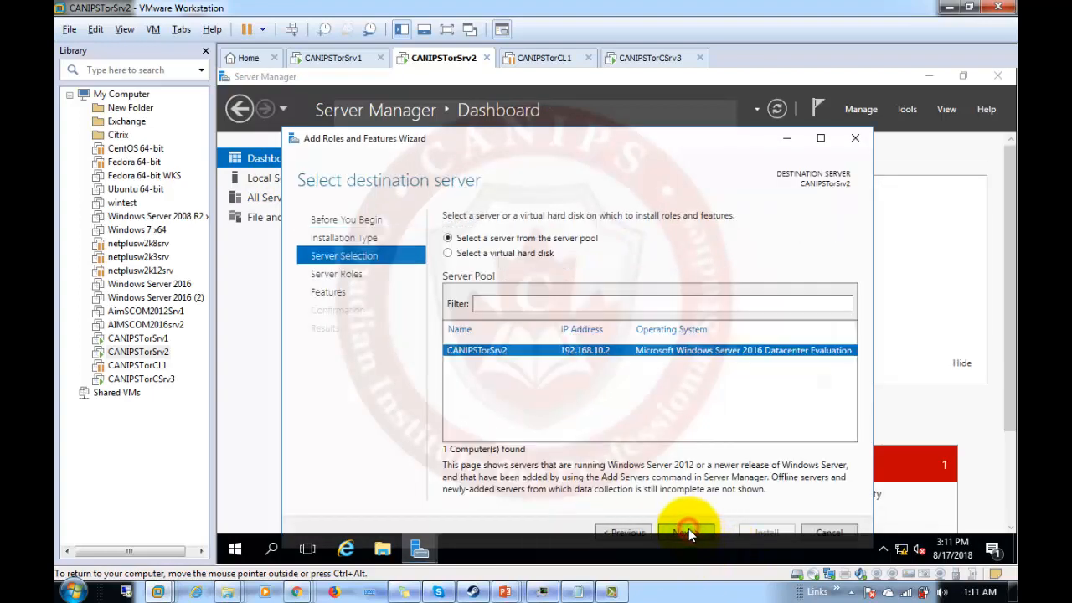
{"action": "left_click", "coordinate": [689, 534]}
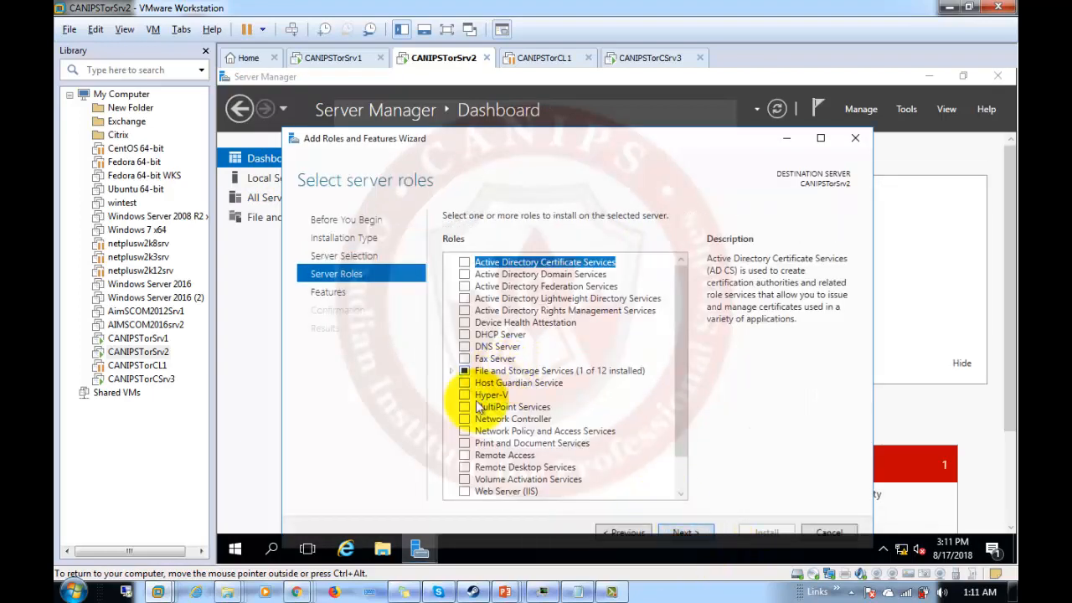
{"action": "left_click", "coordinate": [465, 396]}
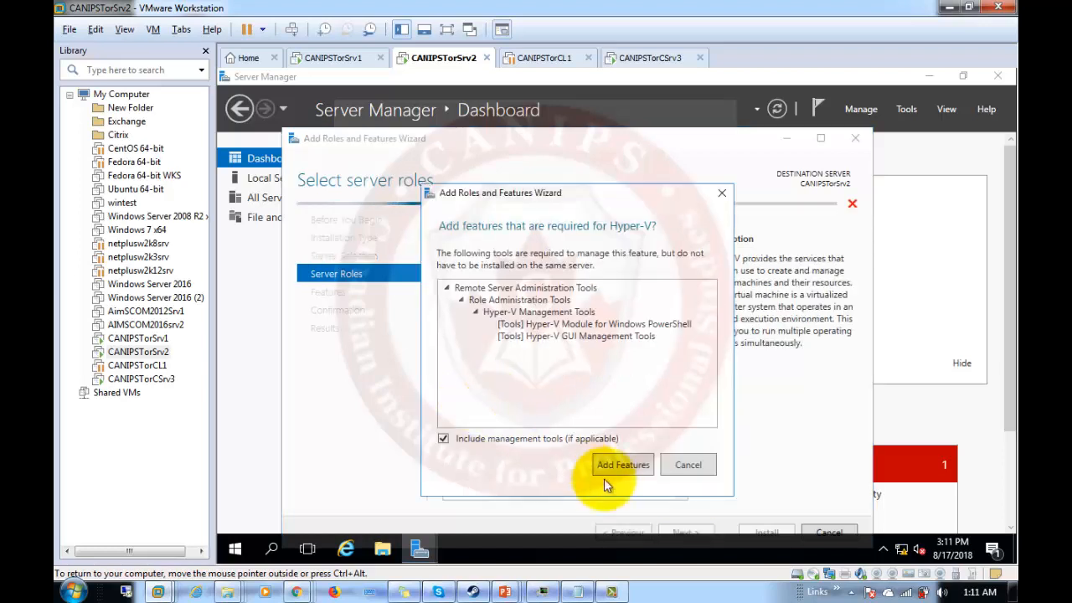
{"action": "left_click", "coordinate": [617, 462]}
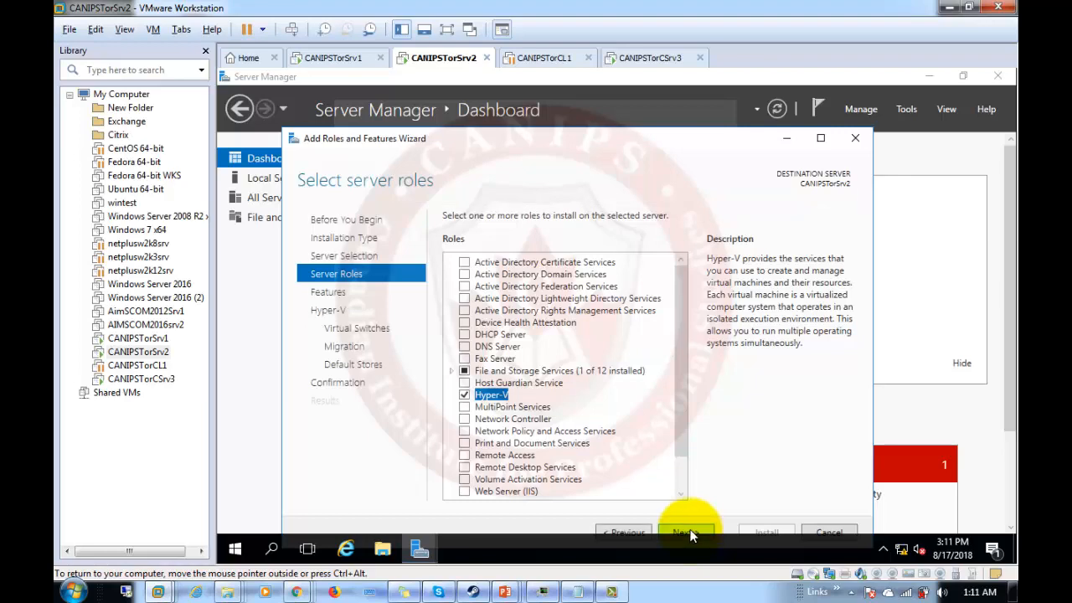
Skip extra features and create a Hyper-V virtual switch on Ethernet0.
{"action": "left_click", "coordinate": [689, 532]}
{"action": "left_click", "coordinate": [689, 532]}
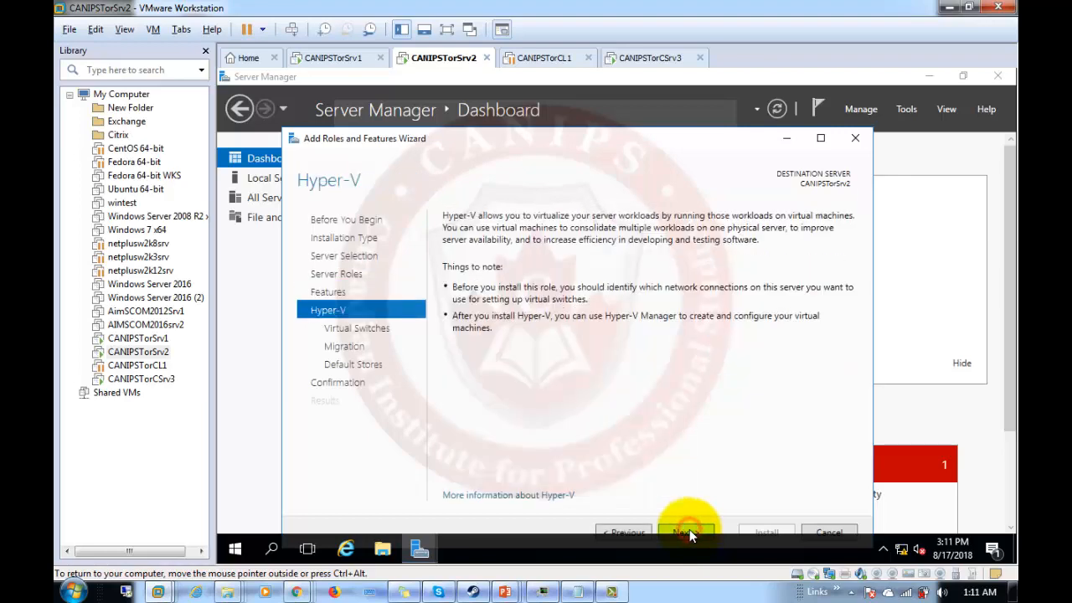
{"action": "left_click", "coordinate": [691, 532]}
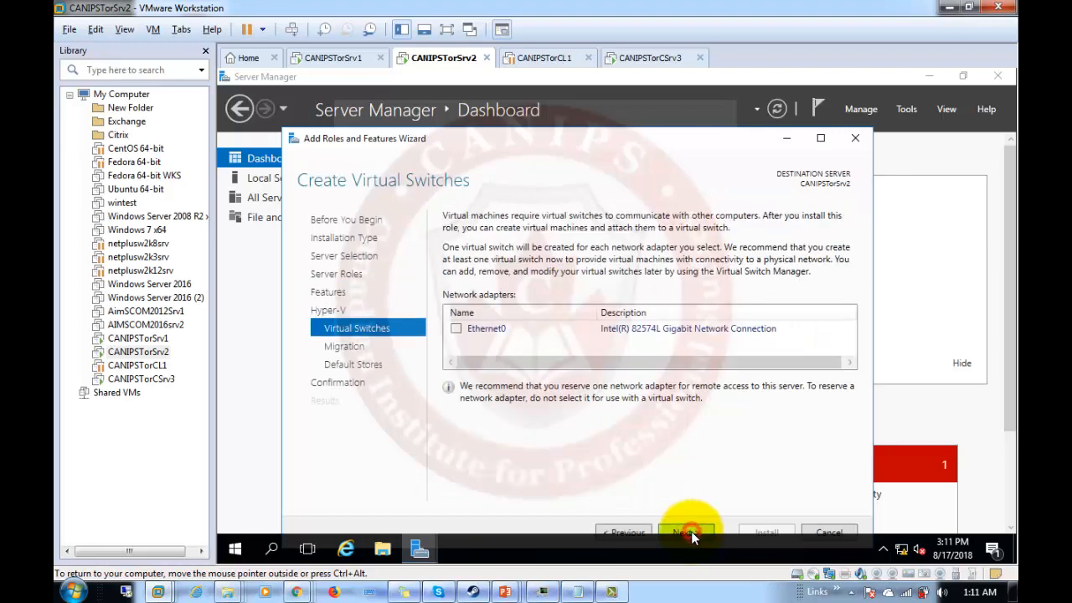
{"action": "left_click", "coordinate": [691, 533]}
{"action": "left_click", "coordinate": [455, 328]}
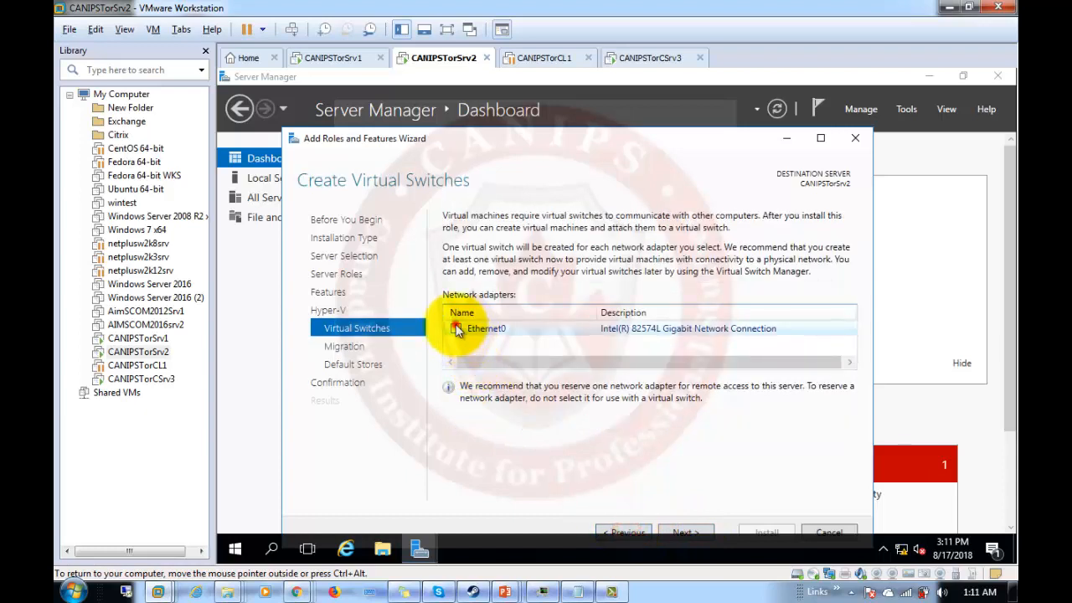
Keep live migration off and default storage, allow automatic restarts, and start the installation.
{"action": "left_click", "coordinate": [683, 532]}
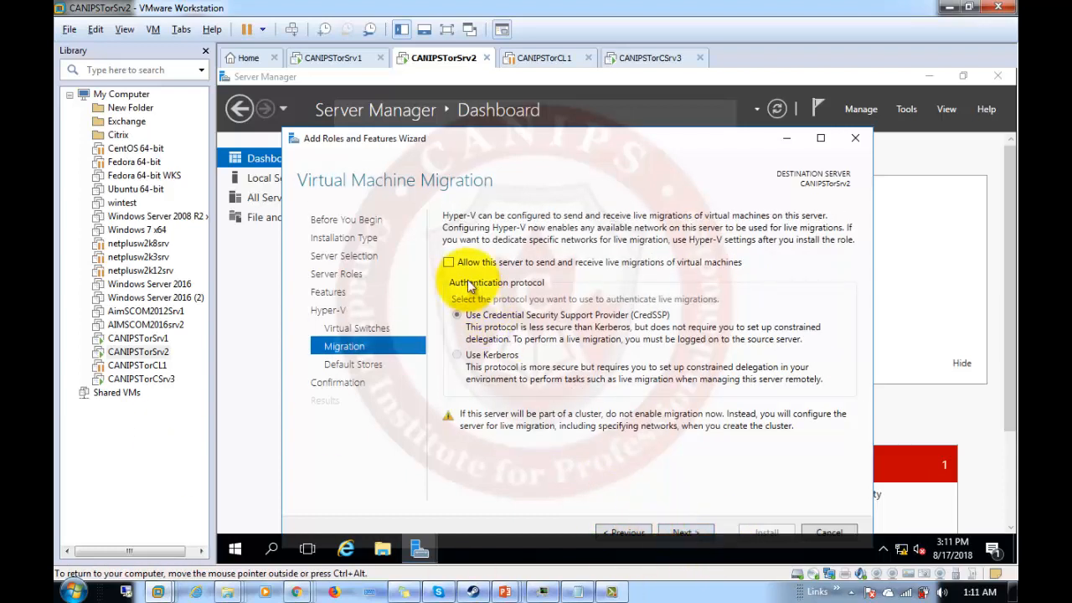
{"action": "left_click", "coordinate": [685, 531]}
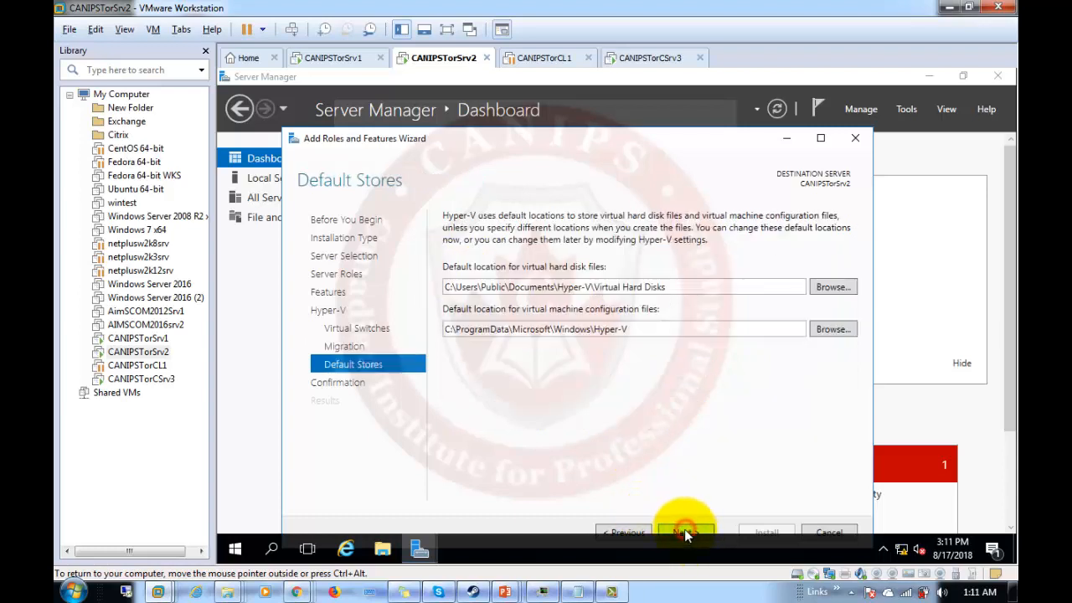
{"action": "left_click", "coordinate": [686, 531]}
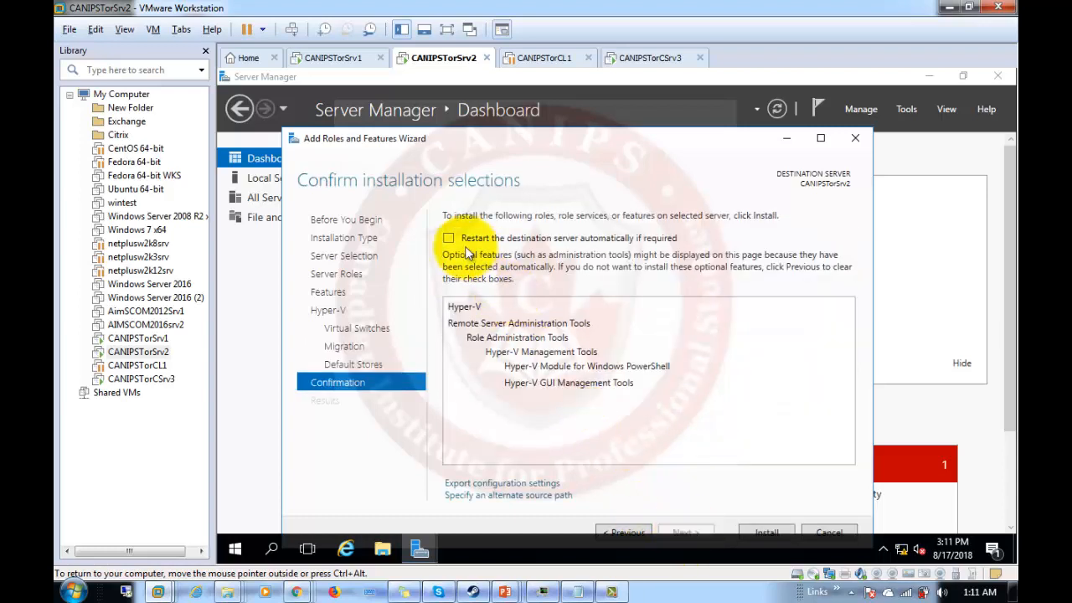
{"action": "left_click", "coordinate": [449, 238]}
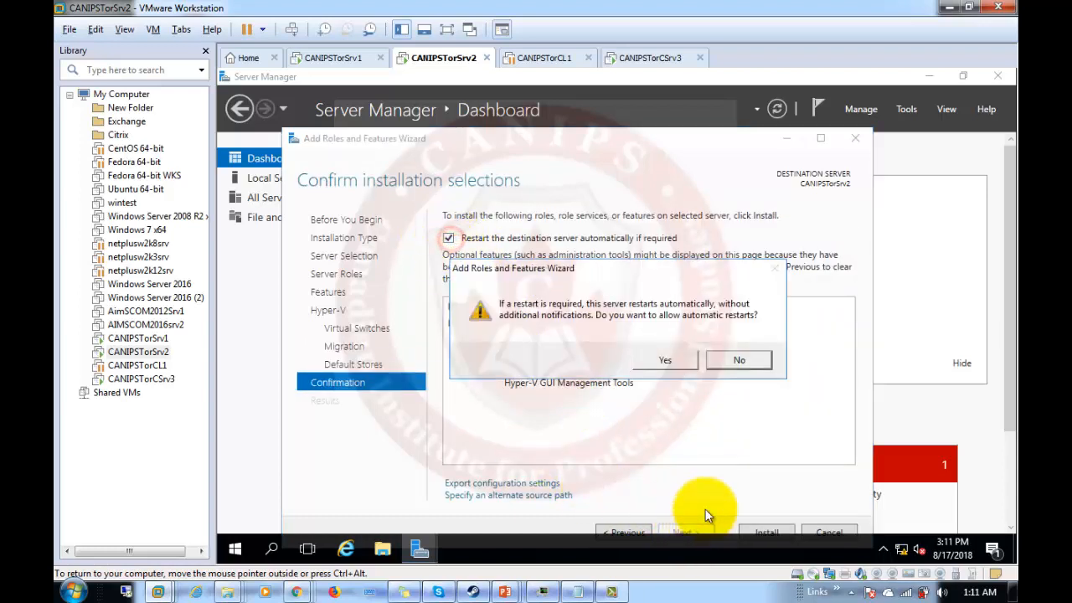
{"action": "left_click", "coordinate": [667, 359]}
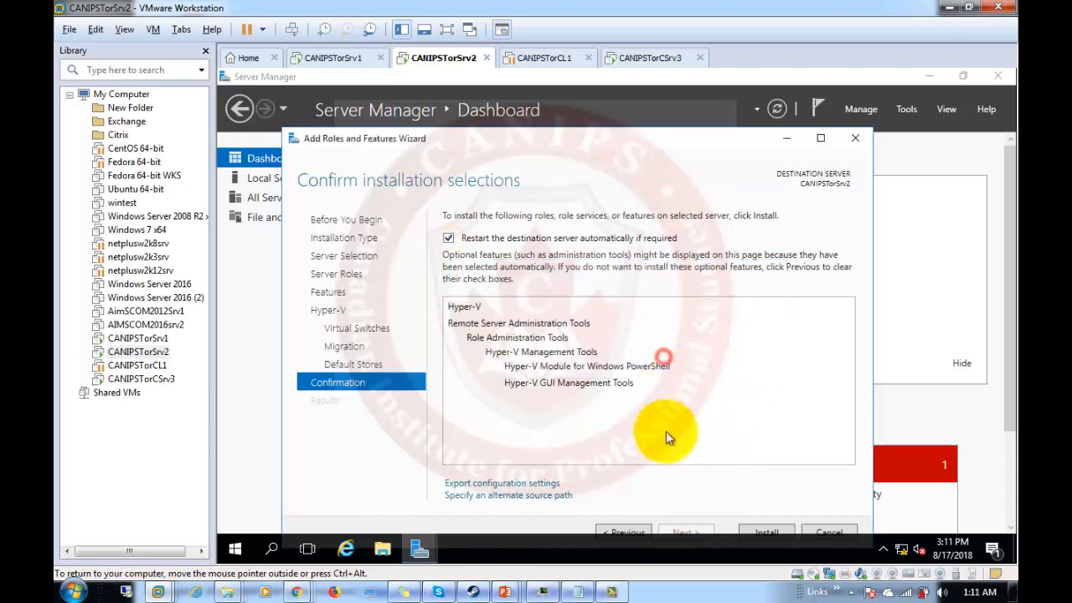
{"action": "left_click", "coordinate": [750, 531]}
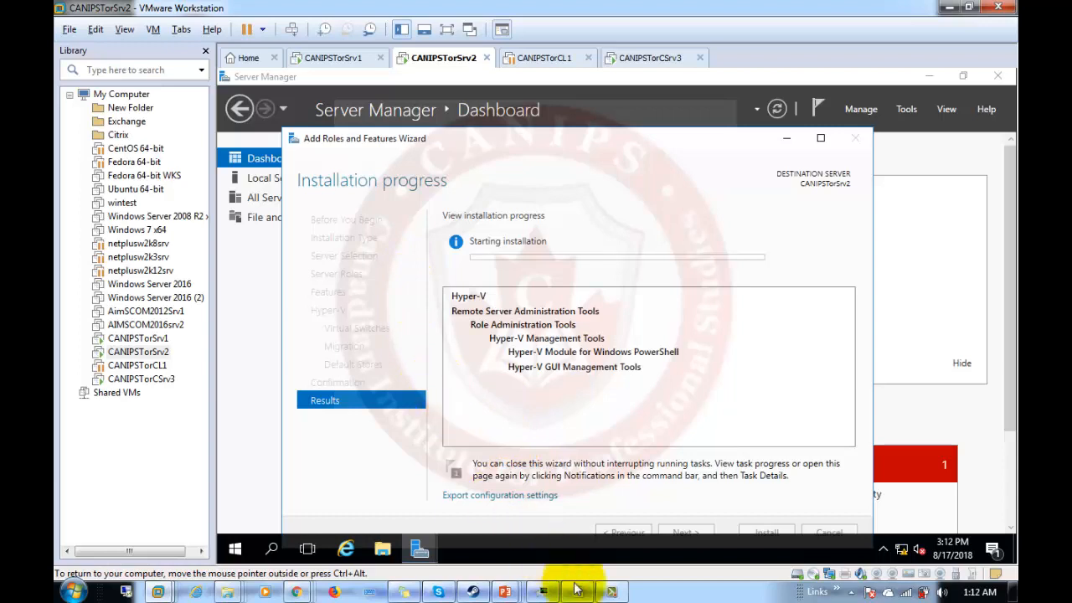
Review the Nano Server lab slide, end the show and minimize PowerPoint to reach CANIPSTorSrv2.
{"action": "mouse_move", "coordinate": [505, 592]}
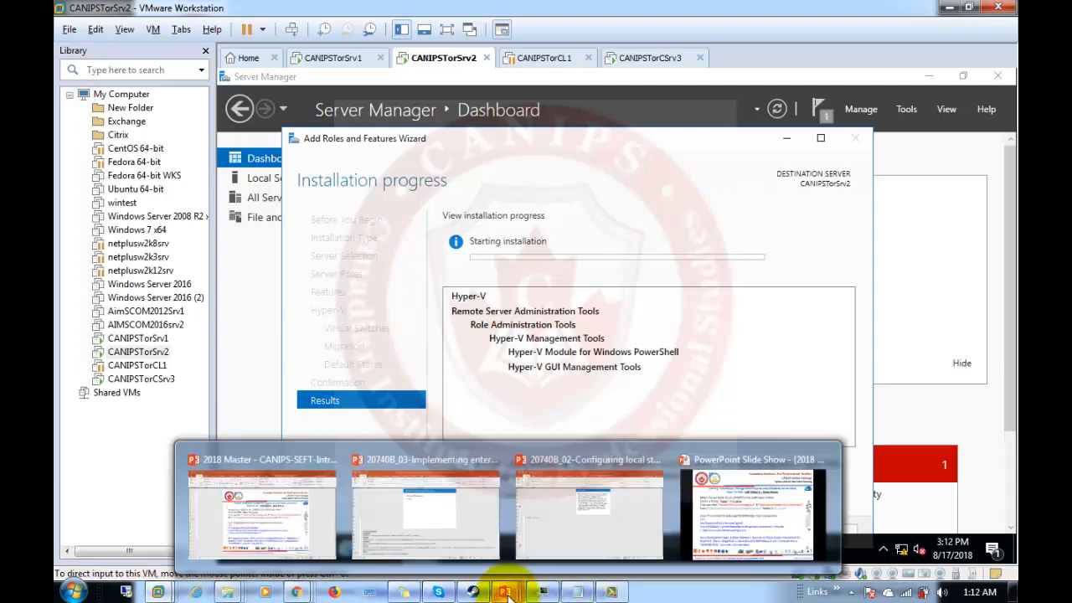
{"action": "left_click", "coordinate": [767, 525]}
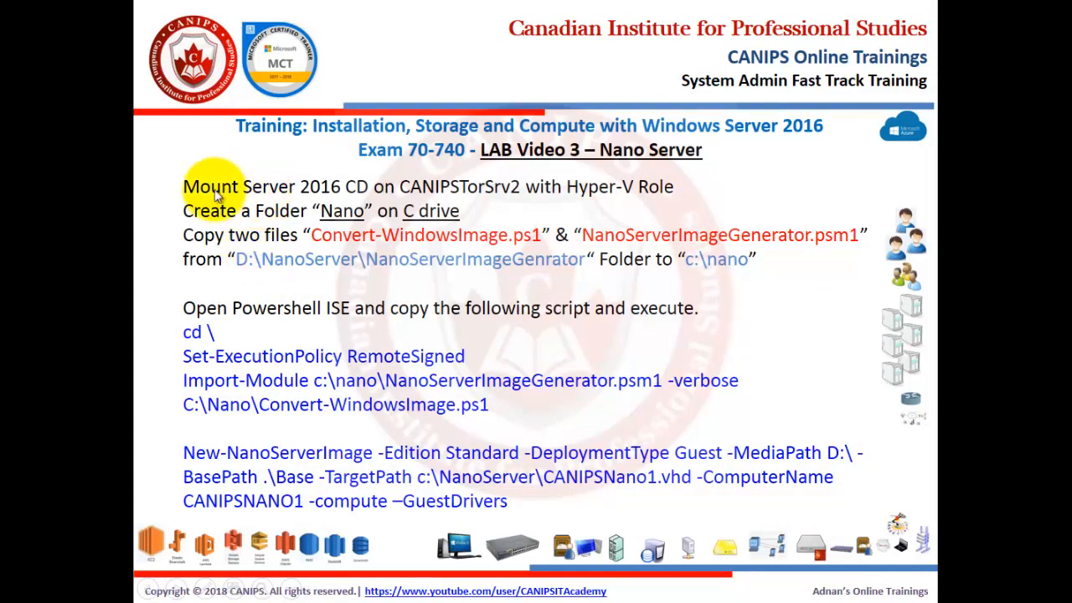
{"action": "key", "text": "Escape"}
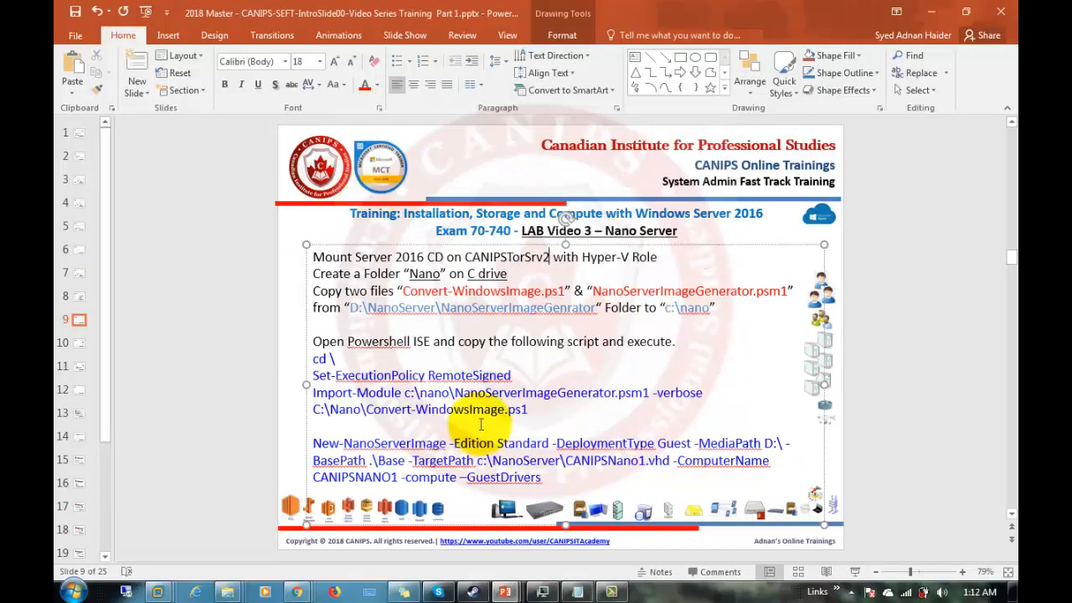
{"action": "left_click", "coordinate": [932, 17]}
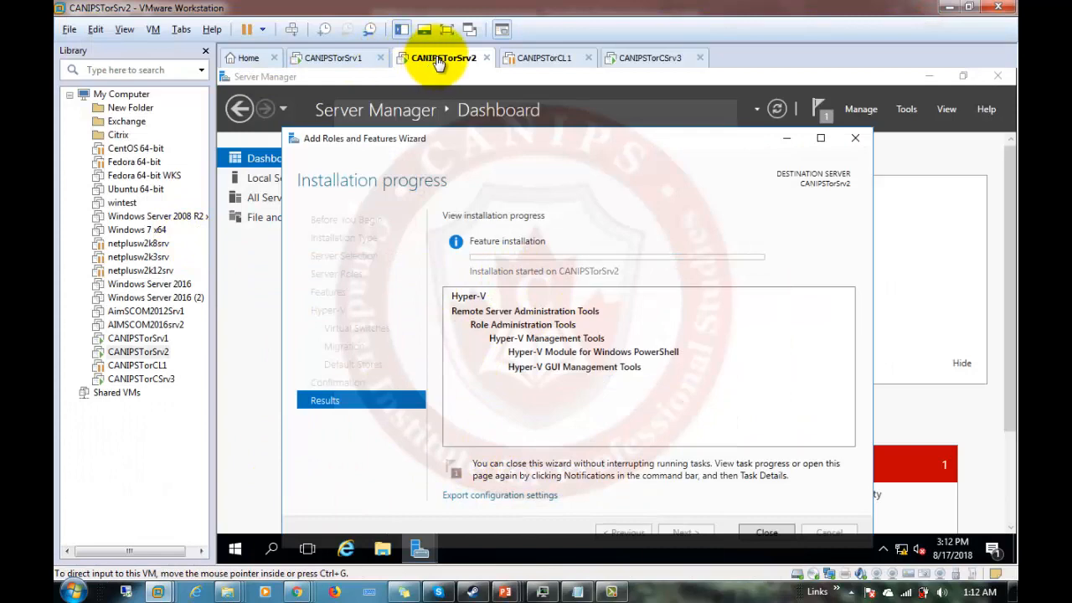
{"action": "right_click", "coordinate": [439, 64]}
Mount the 14393.0.161119-1705.RS1 ISO on CANIPSTorSrv2's virtual CD/DVD drive and apply the settings.
{"action": "left_click", "coordinate": [475, 264]}
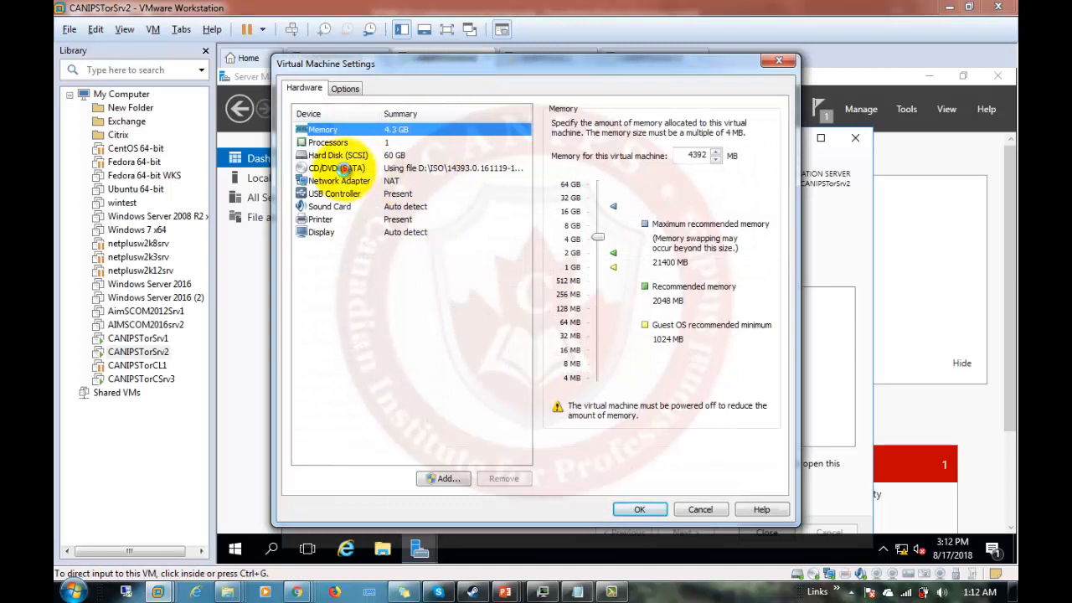
{"action": "left_click", "coordinate": [344, 167]}
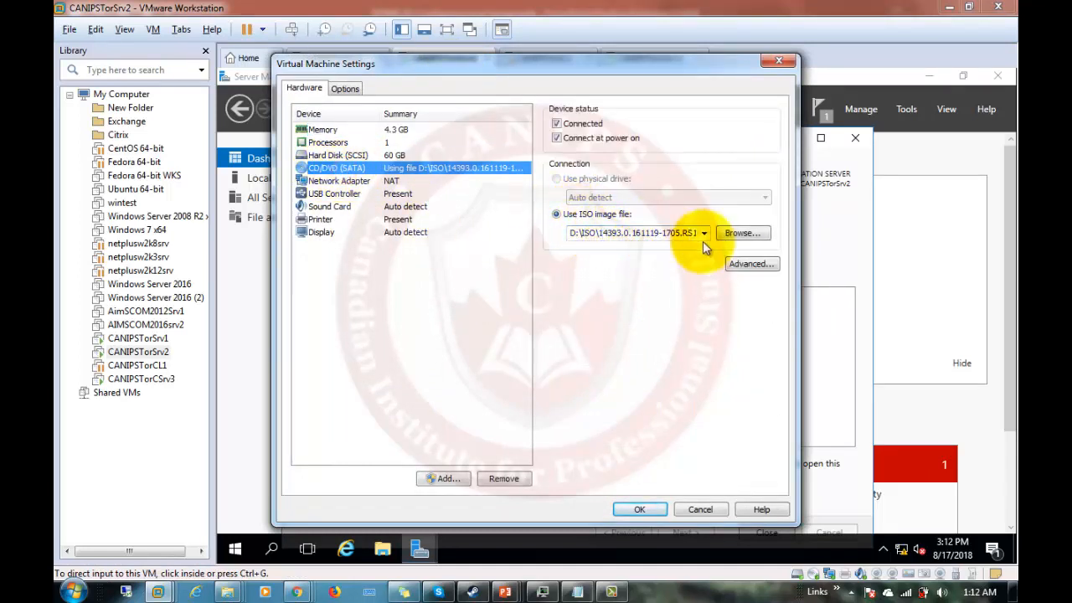
{"action": "left_click", "coordinate": [740, 235]}
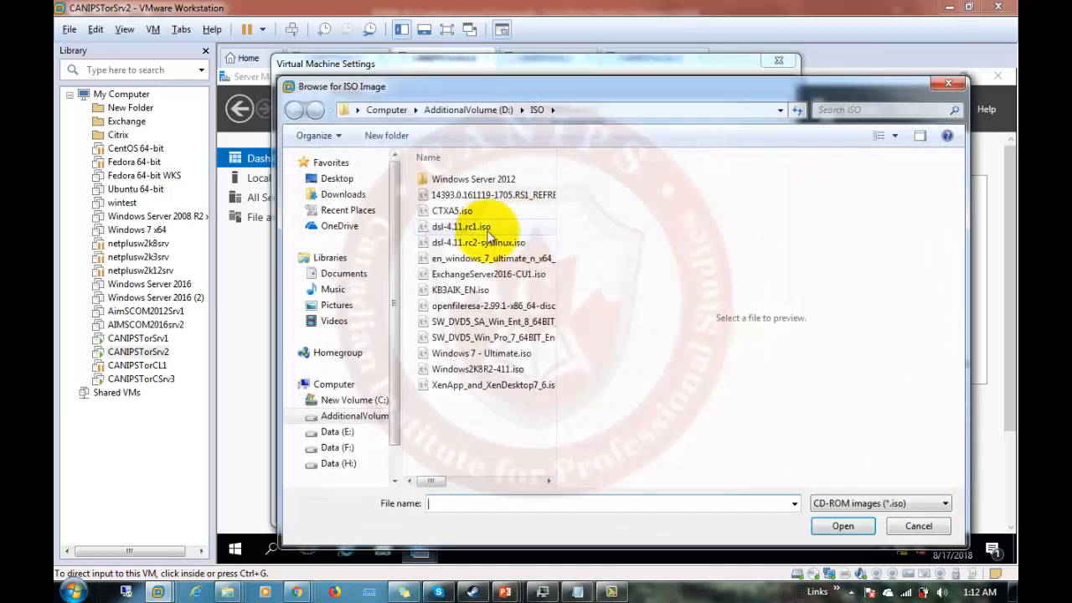
{"action": "double_click", "coordinate": [485, 198]}
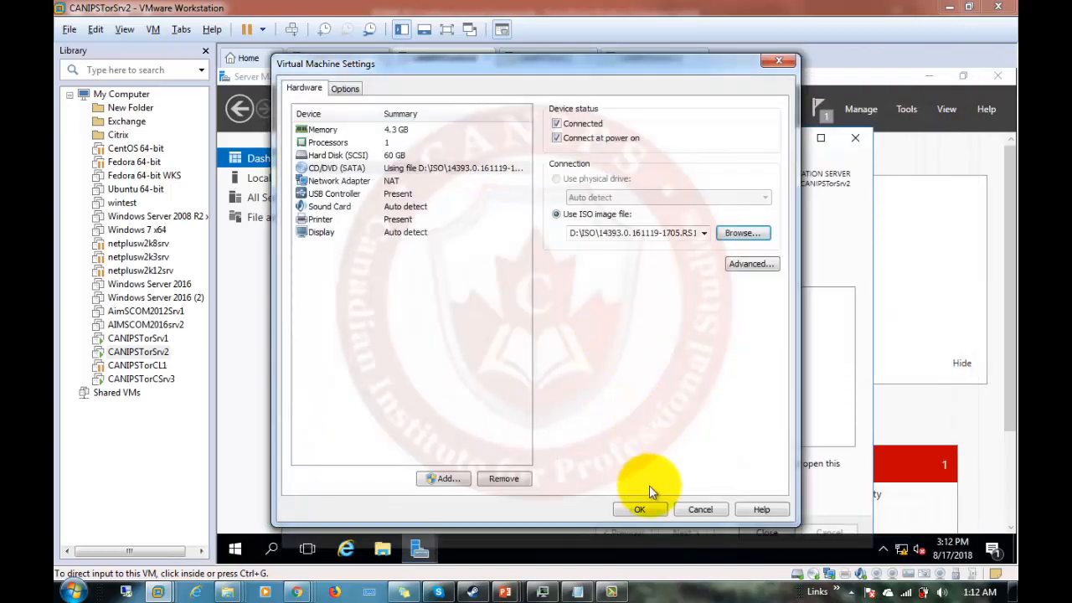
{"action": "left_click", "coordinate": [642, 510]}
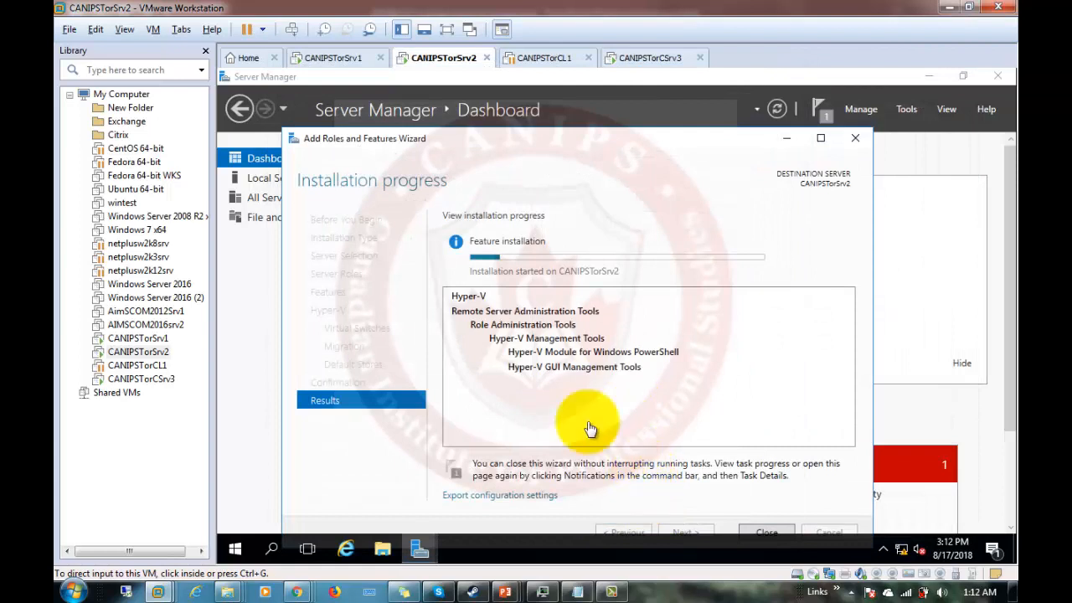
{"action": "left_click", "coordinate": [383, 550]}
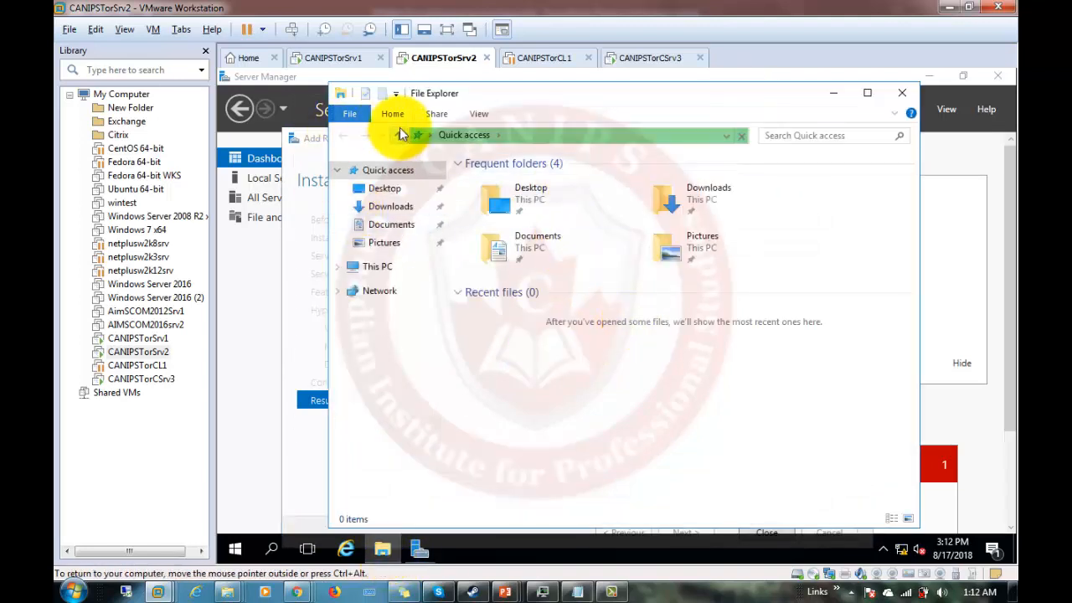
Browse to D:\NanoServer\NanoServerImageGenerator on the DVD drive.
{"action": "left_click", "coordinate": [377, 268]}
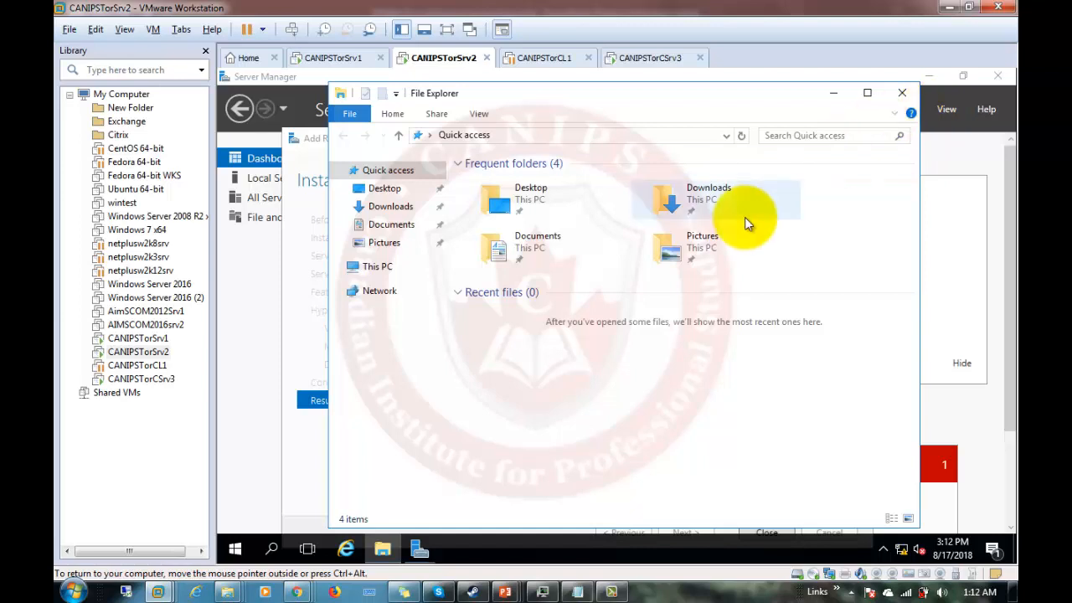
{"action": "left_click", "coordinate": [373, 268]}
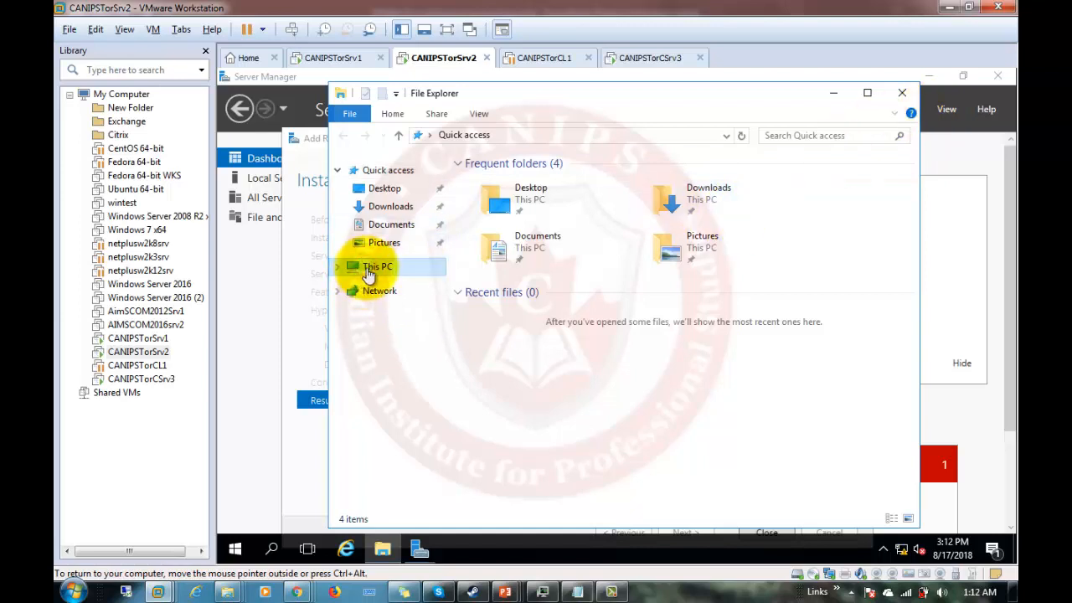
{"action": "left_click", "coordinate": [337, 267]}
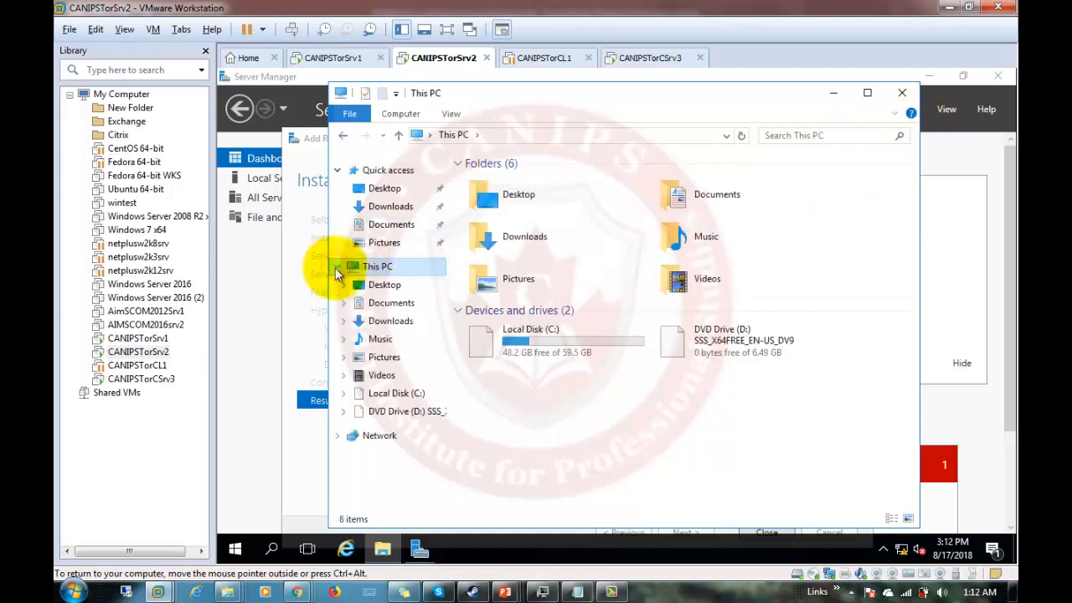
{"action": "left_click", "coordinate": [342, 411]}
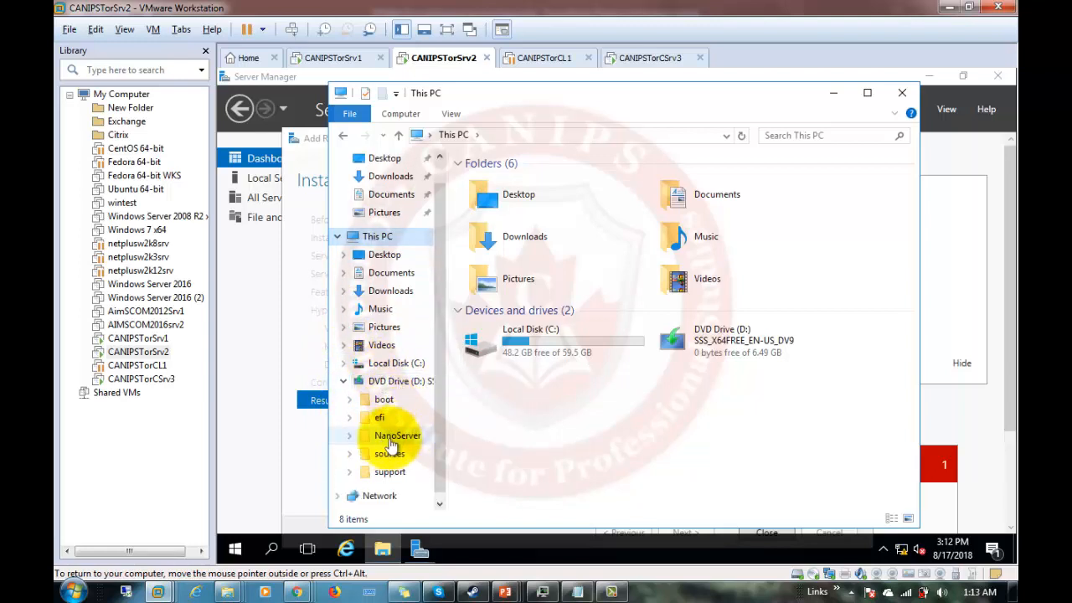
{"action": "left_click", "coordinate": [394, 436]}
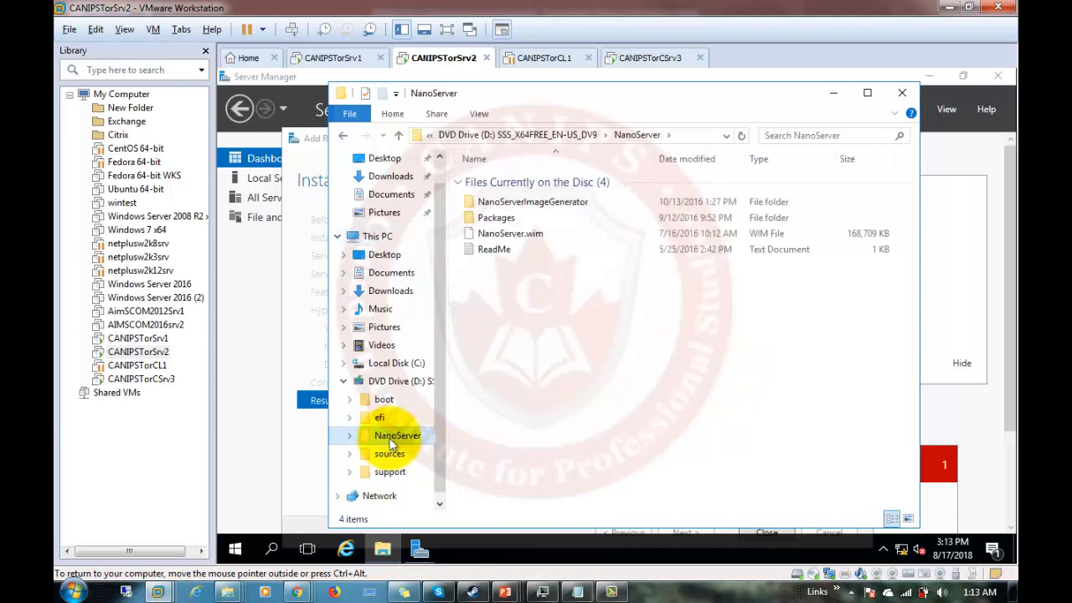
{"action": "left_click", "coordinate": [536, 206]}
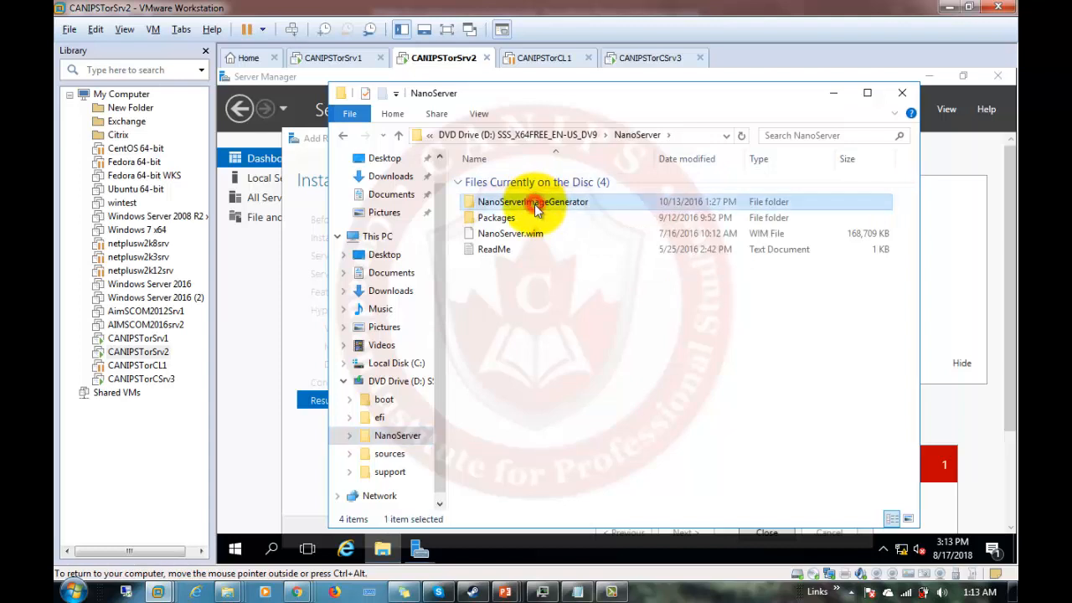
{"action": "double_click", "coordinate": [536, 206]}
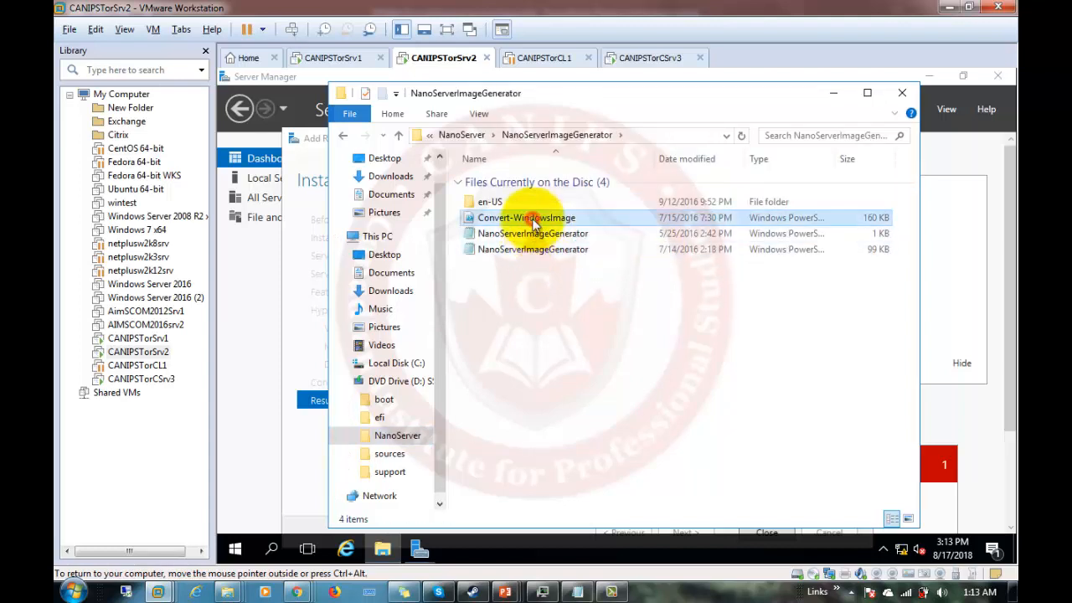
Copy Convert-WindowsImage and the 99 KB NanoServerImageGenerator file, then go to Local Disk (C:).
{"action": "left_click", "coordinate": [532, 221]}
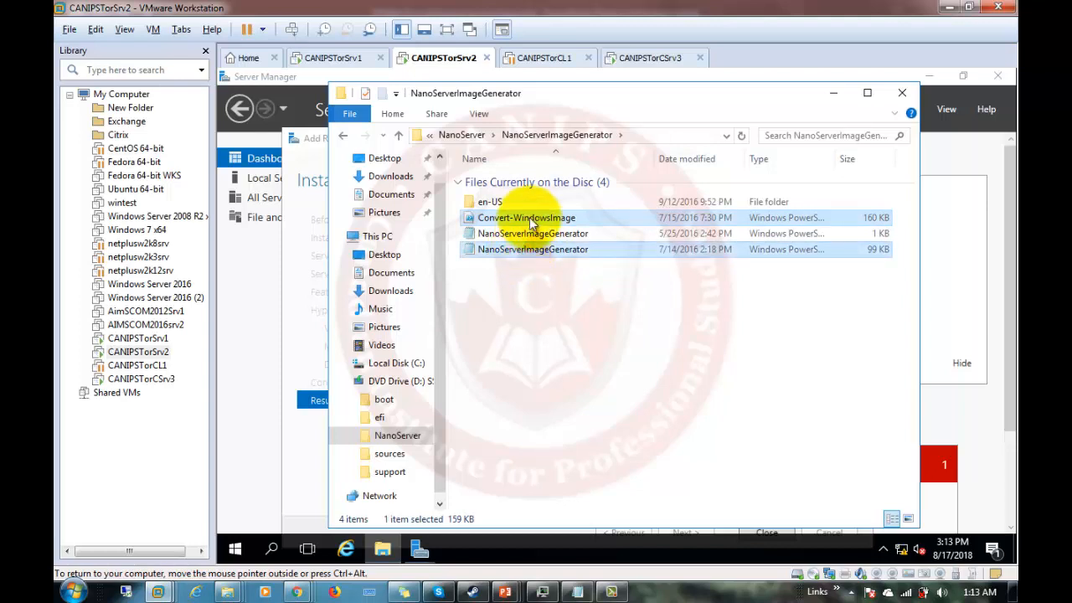
{"action": "left_click", "coordinate": [525, 251], "text": "ctrl"}
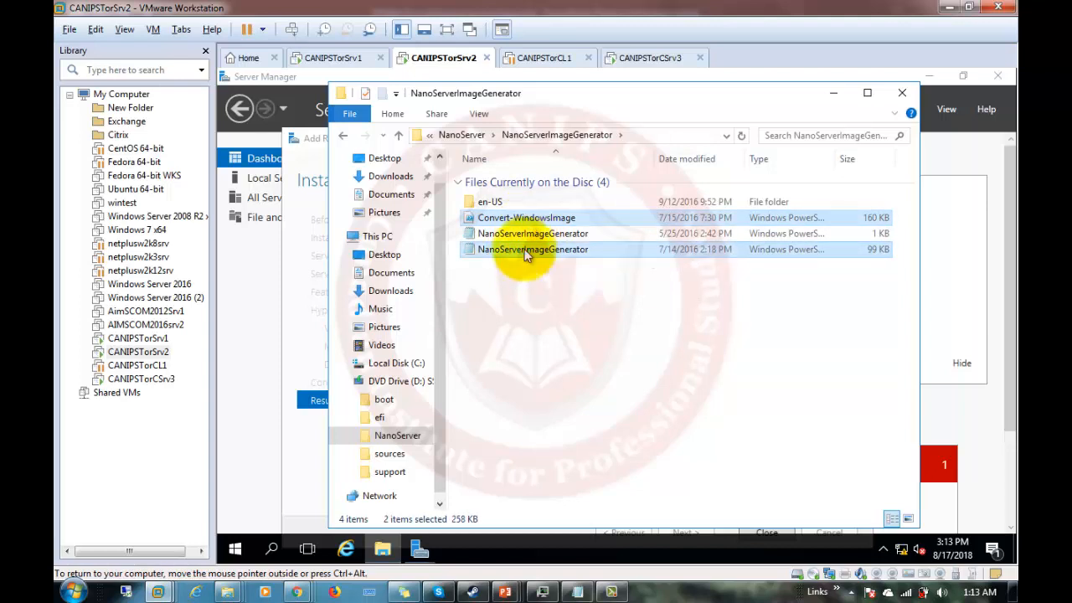
{"action": "right_click", "coordinate": [525, 252]}
{"action": "left_click", "coordinate": [559, 339]}
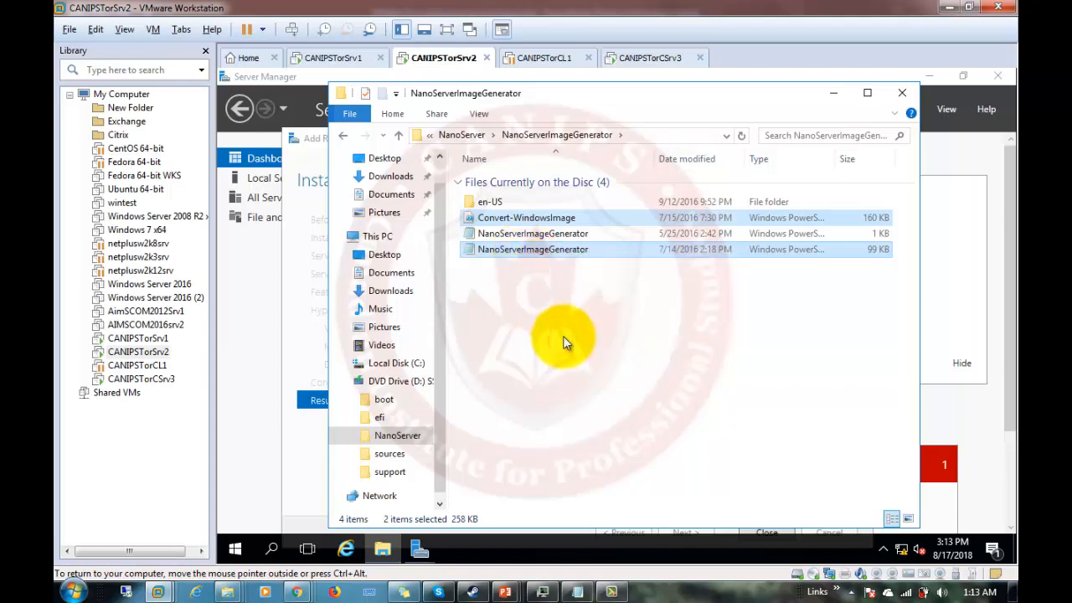
{"action": "left_click", "coordinate": [388, 365]}
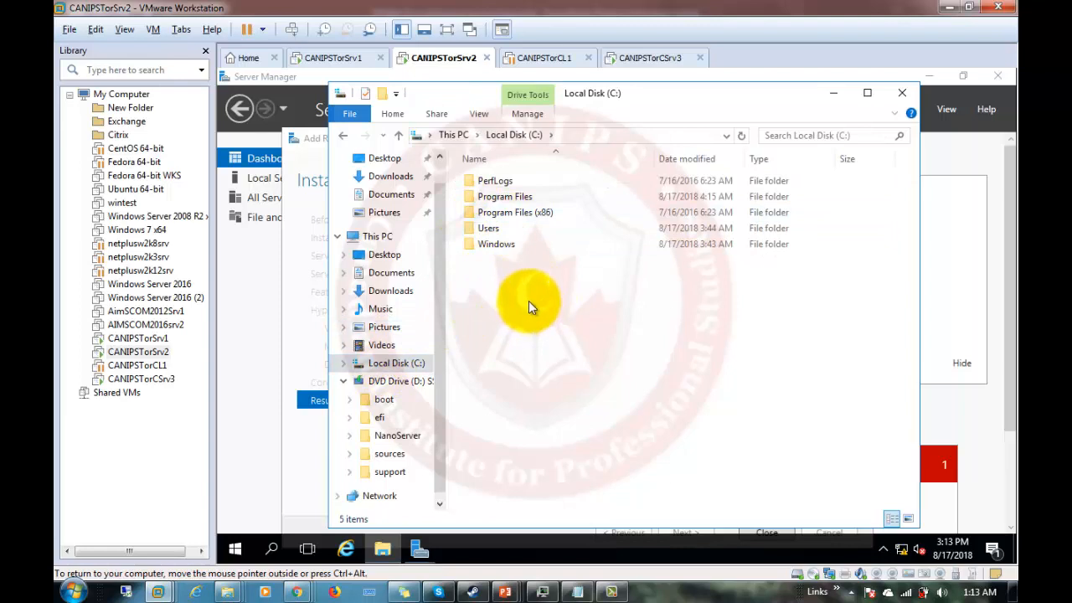
Create a folder named nano on C: and paste both copied script files into it.
{"action": "right_click", "coordinate": [529, 304]}
{"action": "mouse_move", "coordinate": [622, 449]}
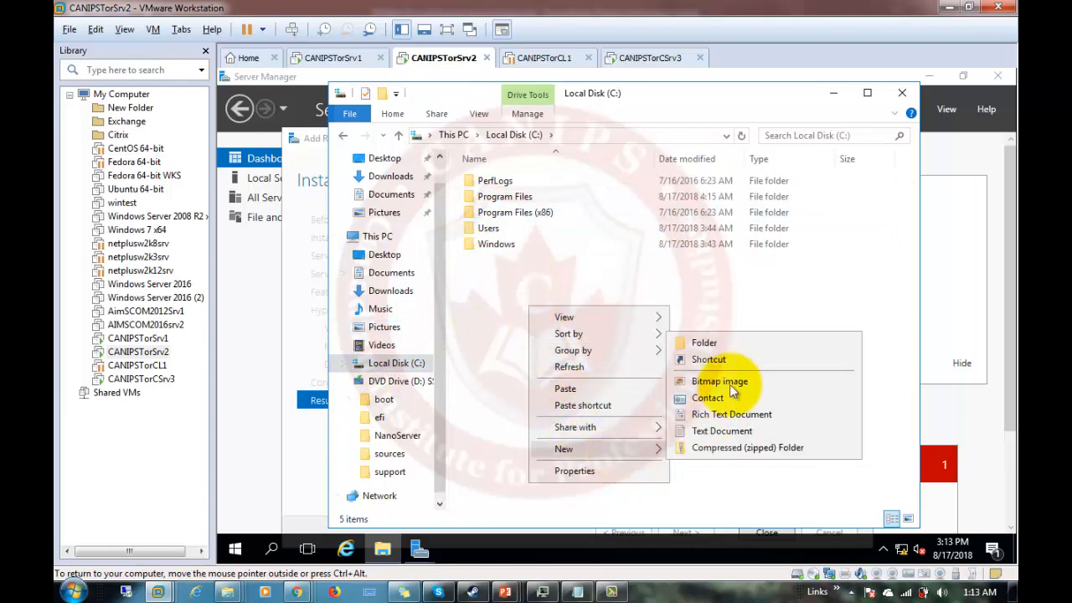
{"action": "left_click", "coordinate": [720, 343]}
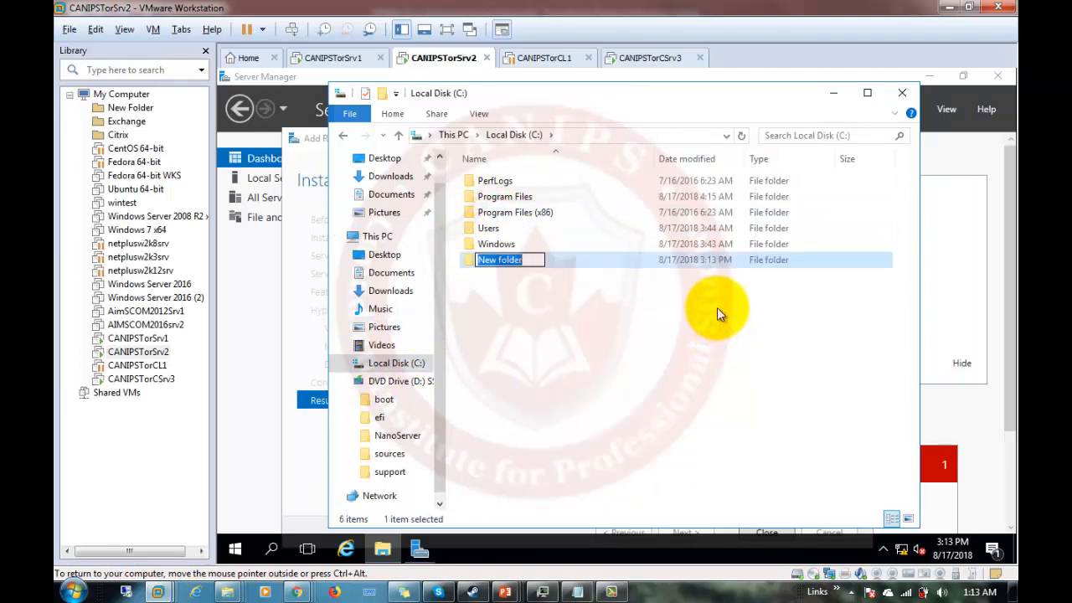
{"action": "left_click", "coordinate": [526, 345]}
{"action": "double_click", "coordinate": [475, 259]}
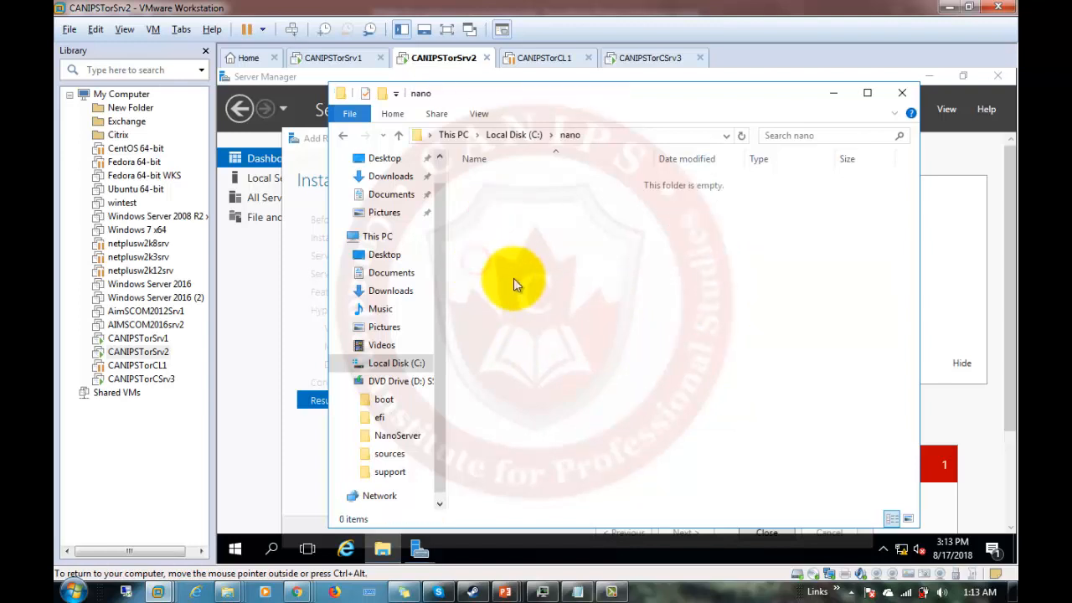
{"action": "right_click", "coordinate": [513, 283]}
{"action": "left_click", "coordinate": [565, 389]}
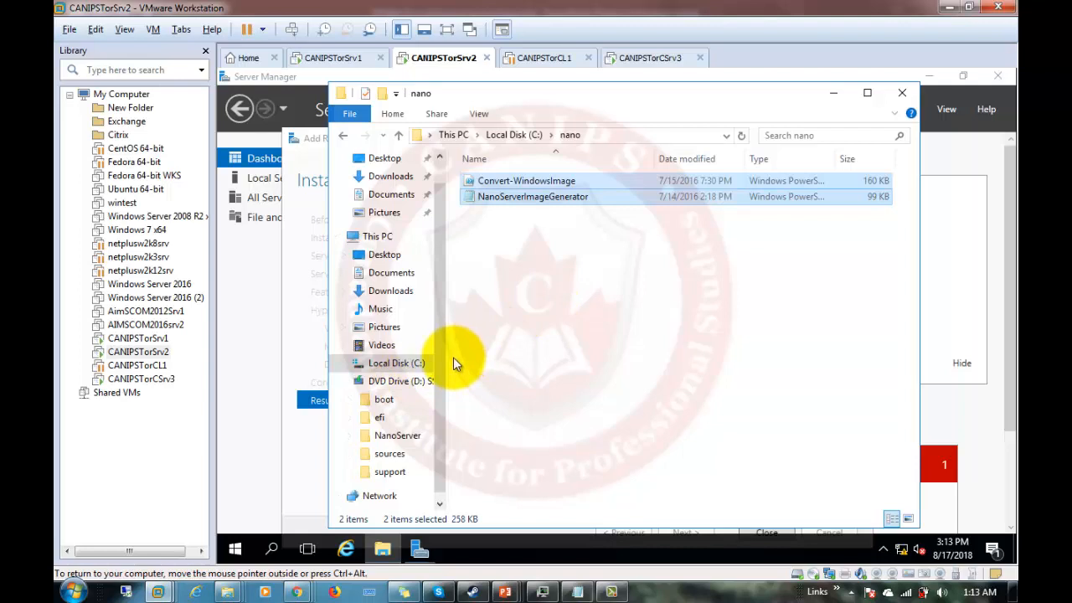
{"action": "mouse_move", "coordinate": [420, 549]}
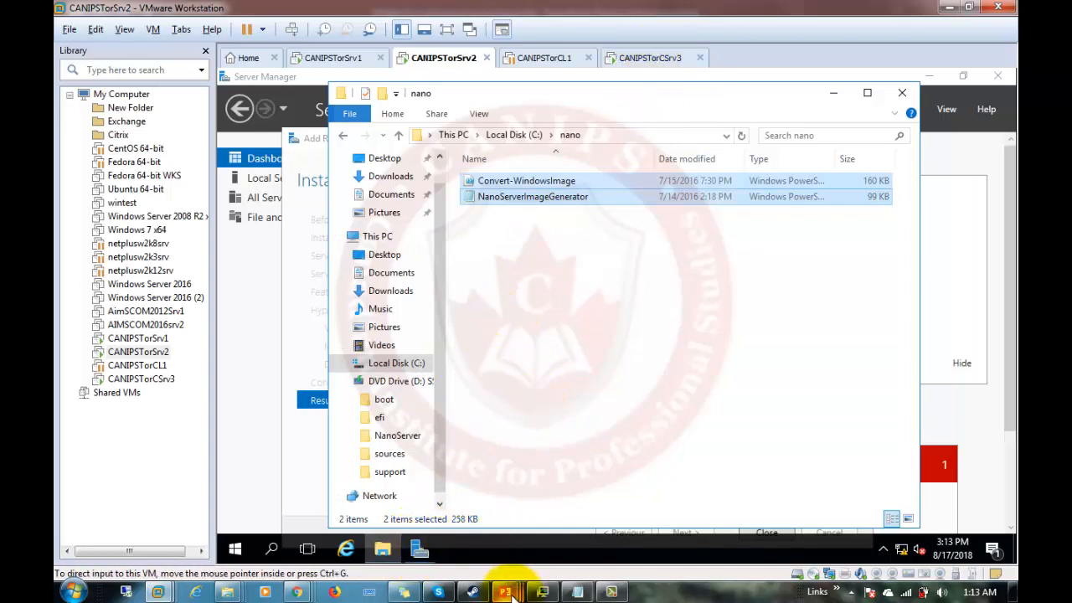
Select the PowerShell script on slide 9 of the lab steps deck, then minimize both presentations.
{"action": "mouse_move", "coordinate": [510, 593]}
{"action": "left_click", "coordinate": [651, 518]}
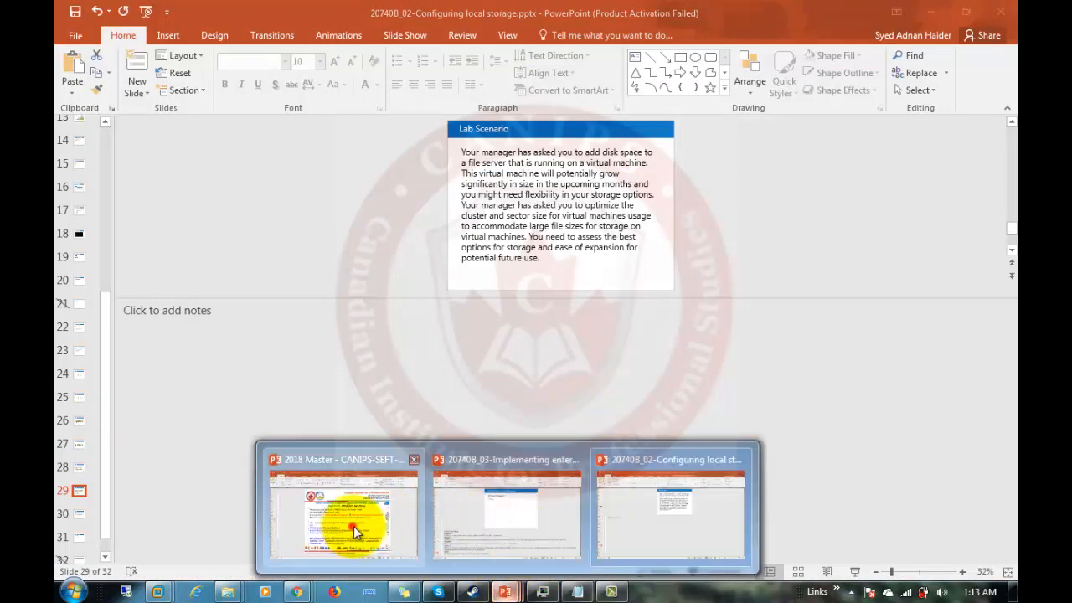
{"action": "left_click", "coordinate": [352, 525]}
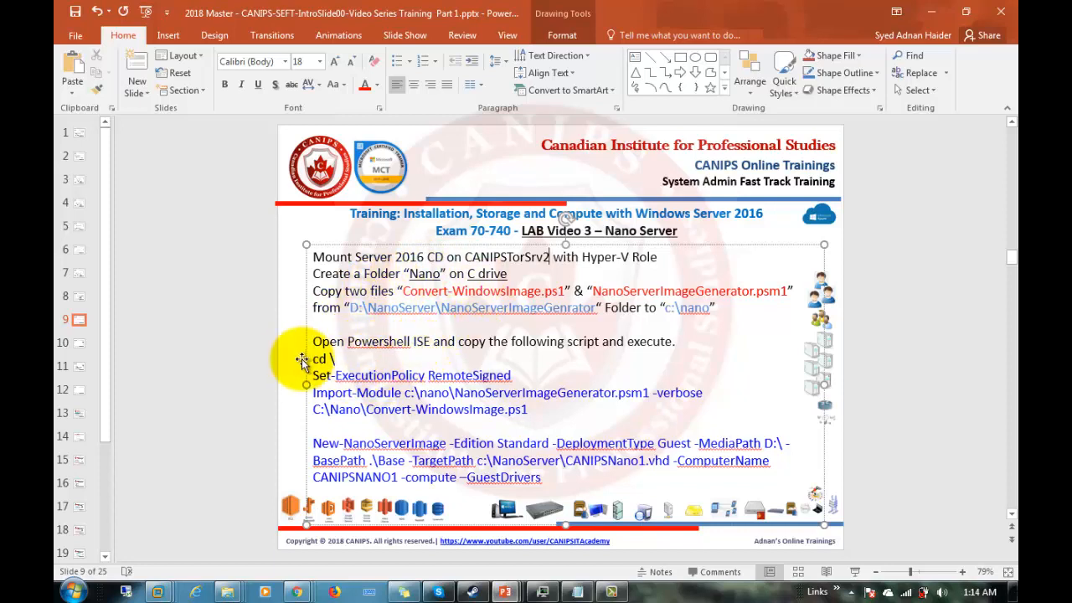
{"action": "left_click_drag", "start_coordinate": [314, 358], "coordinate": [554, 481]}
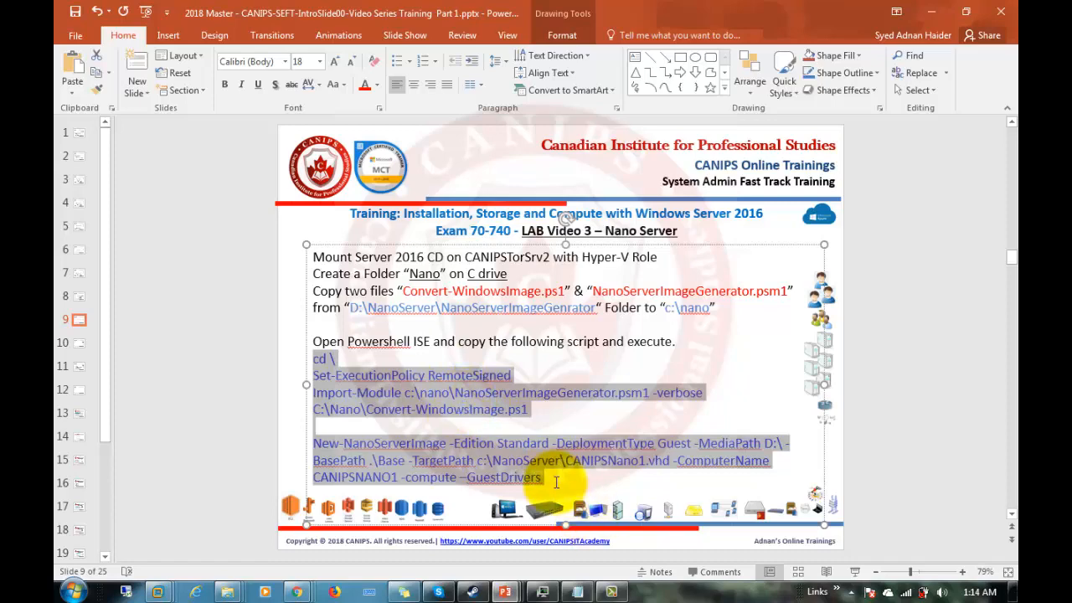
{"action": "left_click", "coordinate": [930, 13]}
{"action": "left_click", "coordinate": [931, 12]}
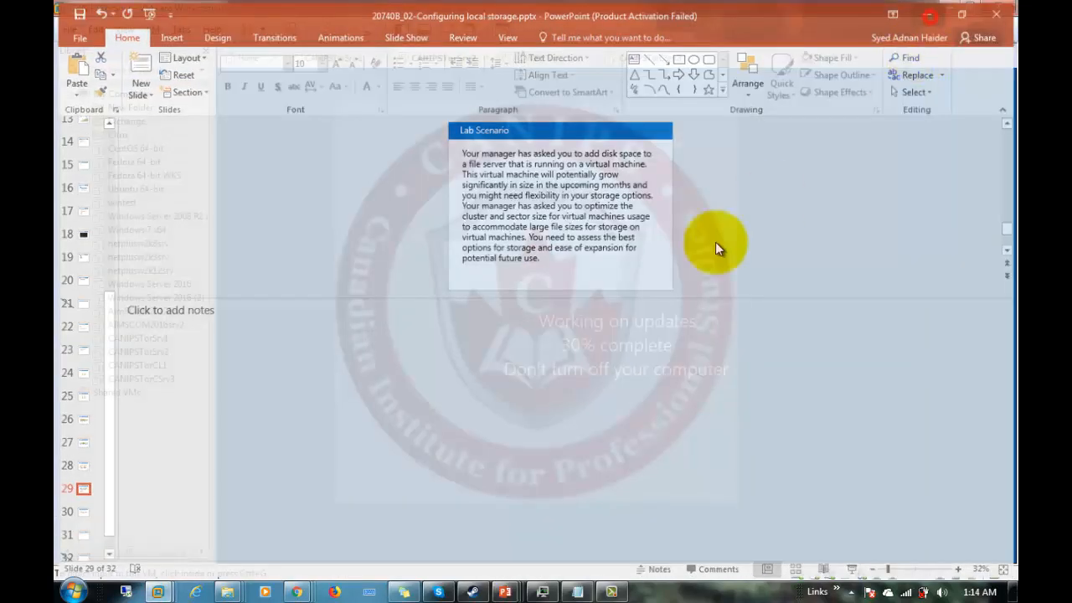
{"action": "left_click", "coordinate": [366, 433]}
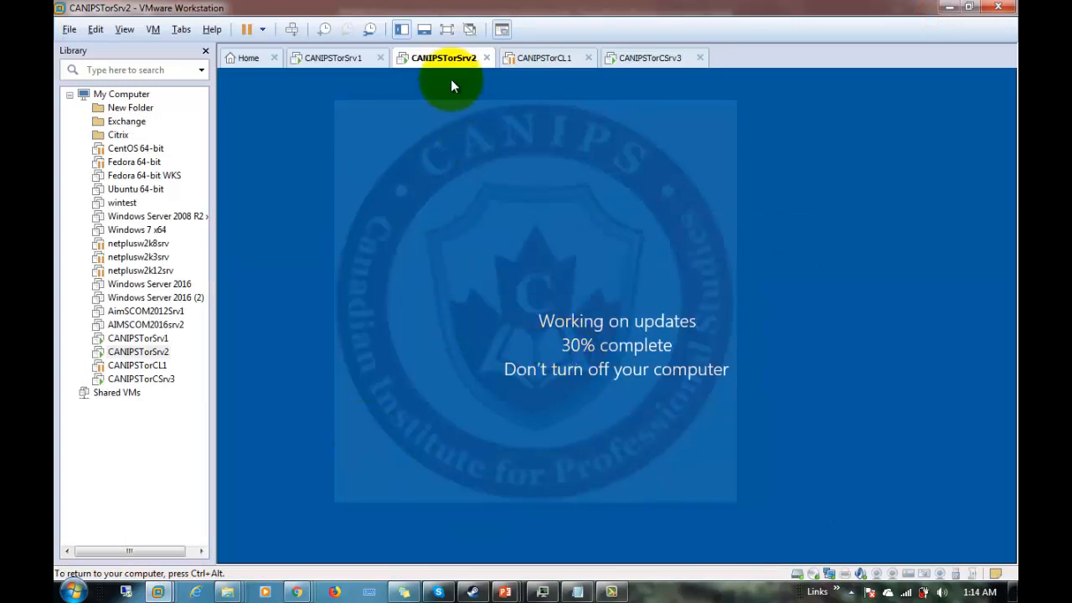
Focus the CANIPSTorSrv2 console and wait for updates to finish and the lock screen to appear.
{"action": "left_click", "coordinate": [492, 327]}
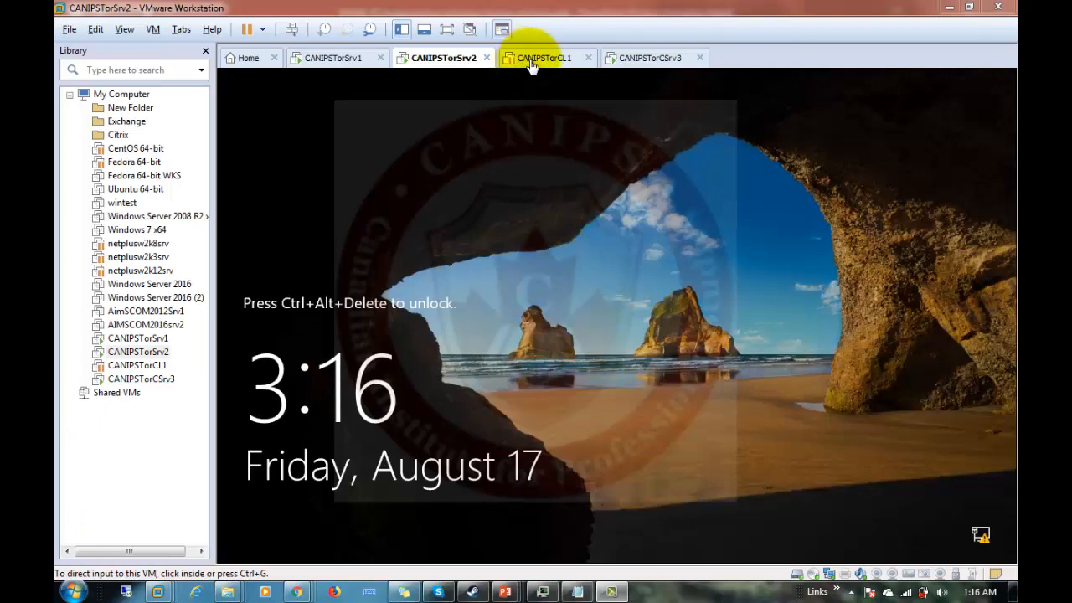
Send Ctrl+Alt+Del and sign in as Administrator with the account password.
{"action": "left_click", "coordinate": [291, 29]}
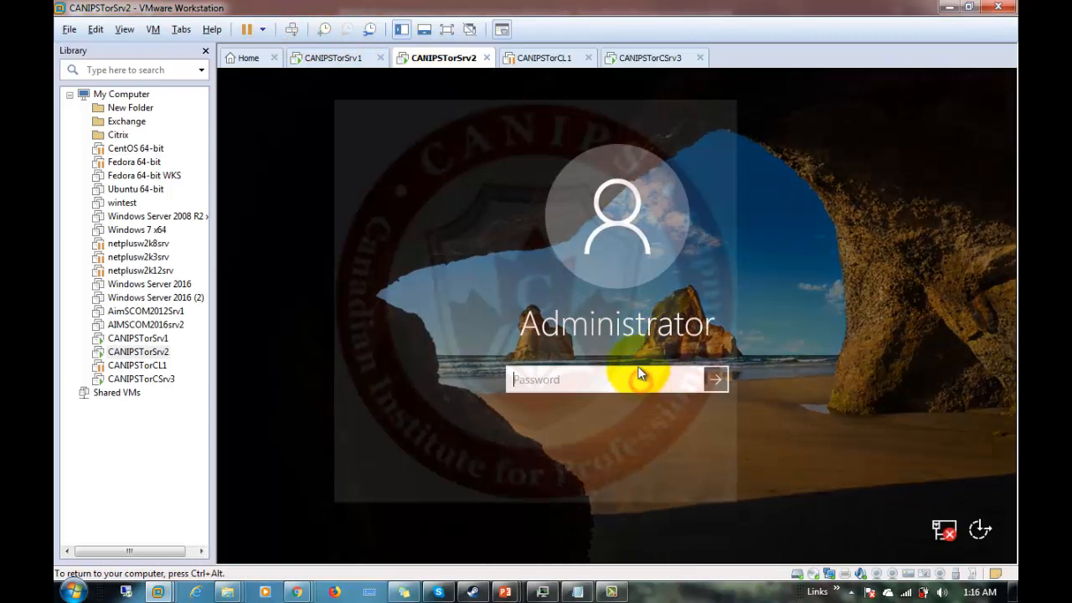
{"action": "type", "text": "********"}
{"action": "key", "text": "Return"}
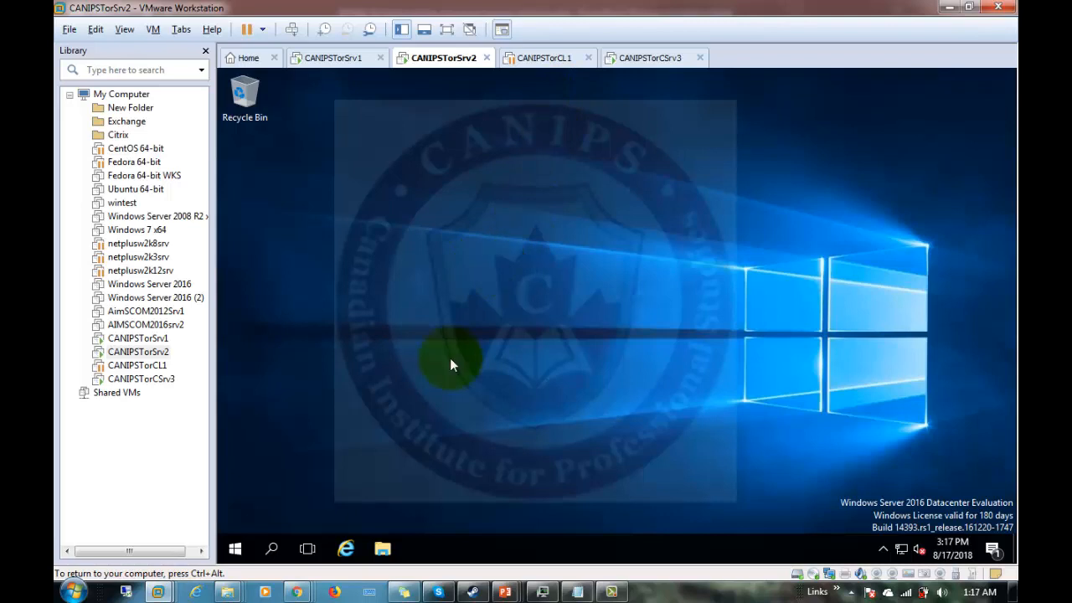
Browse to C:\nano to confirm Convert-WindowsImage and NanoServerImageGenerator are there, then open Start.
{"action": "left_click", "coordinate": [378, 547]}
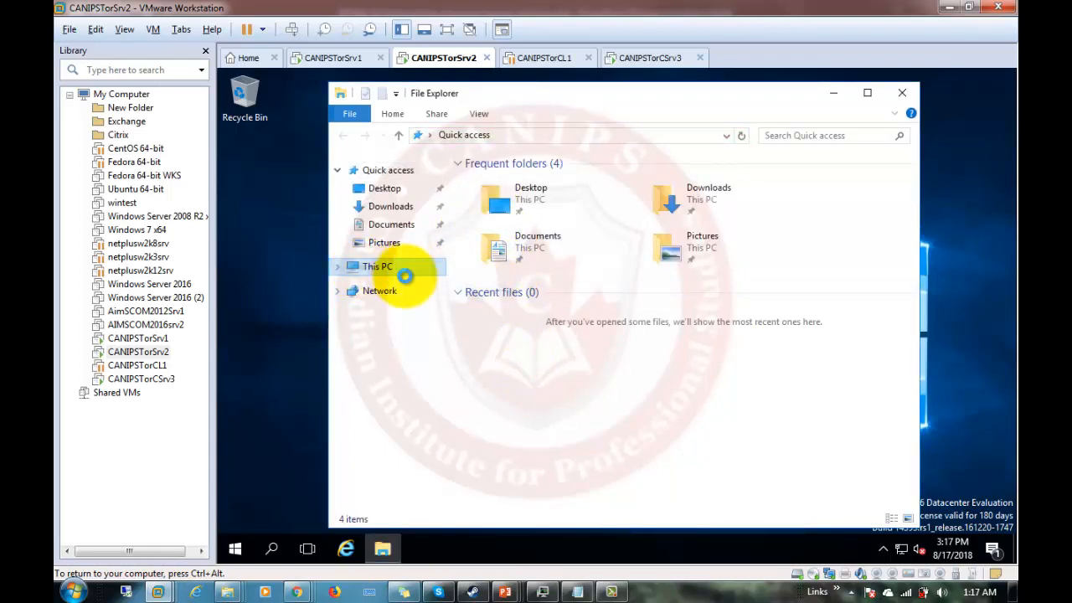
{"action": "left_click", "coordinate": [405, 274]}
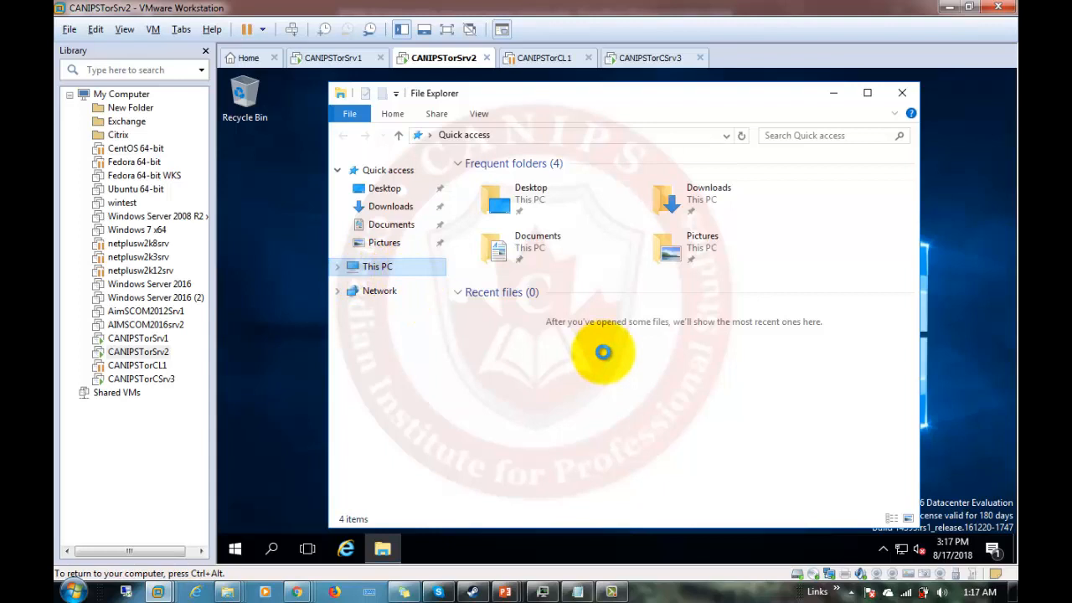
{"action": "left_click", "coordinate": [338, 266]}
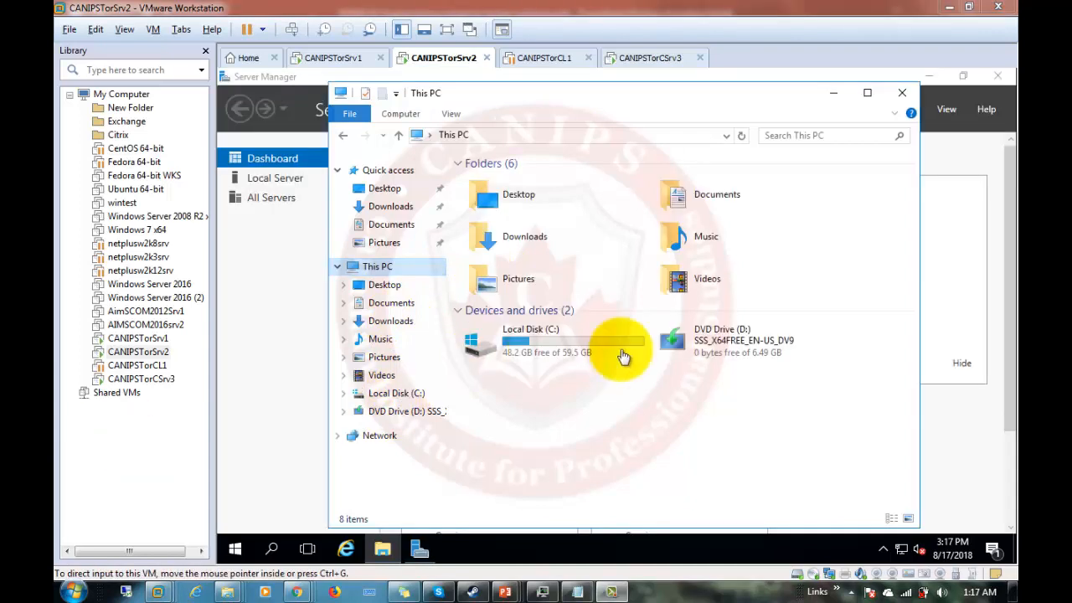
{"action": "left_click", "coordinate": [536, 339]}
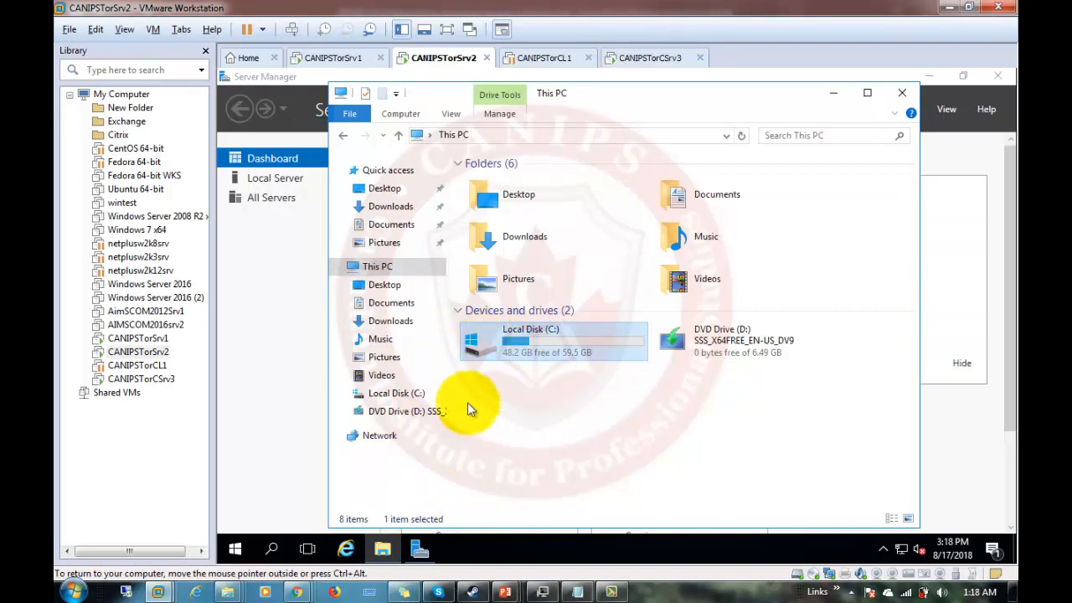
{"action": "right_click", "coordinate": [384, 554]}
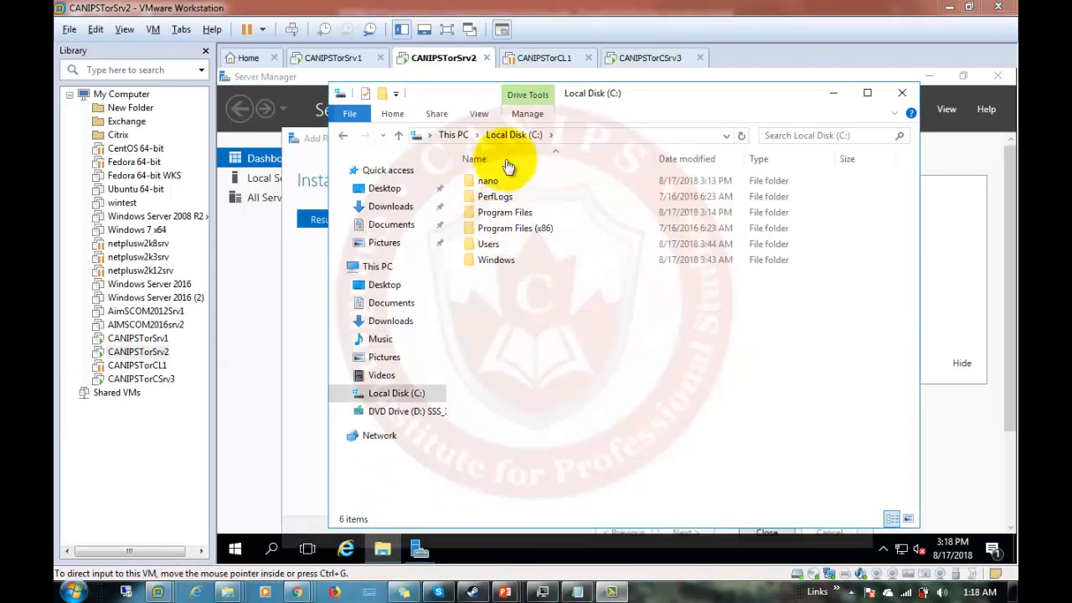
{"action": "left_click", "coordinate": [474, 185]}
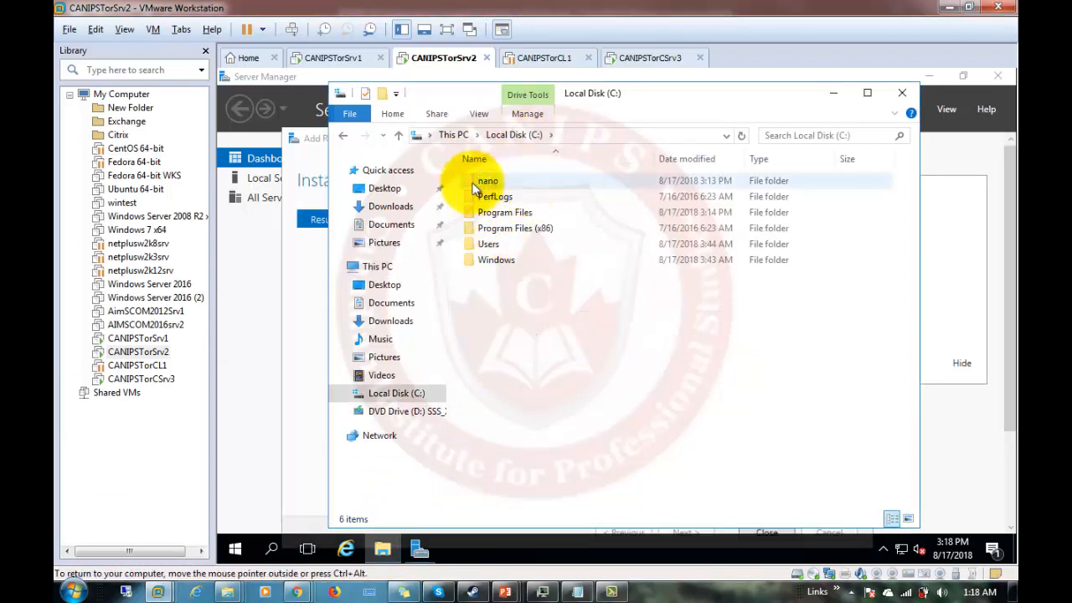
{"action": "double_click", "coordinate": [473, 186]}
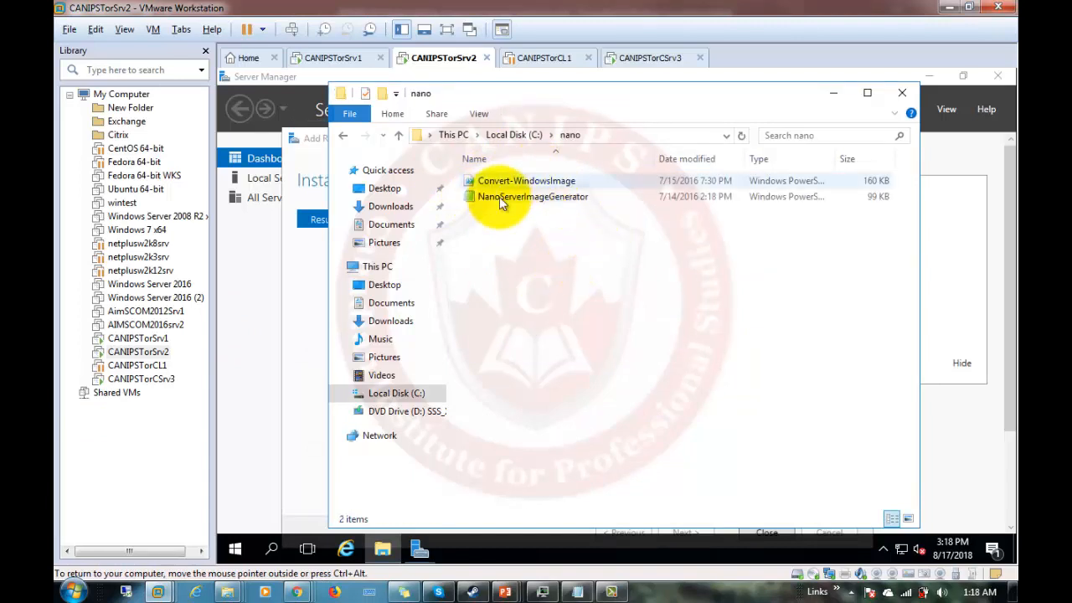
{"action": "left_click", "coordinate": [234, 550]}
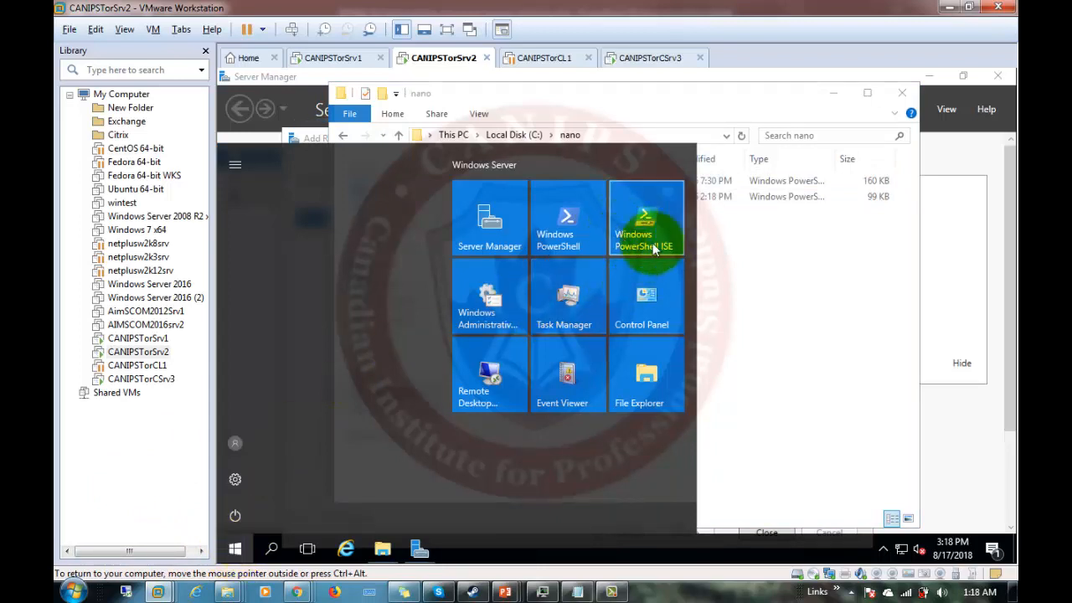
Launch Windows PowerShell ISE as Administrator from the CANIPSTorSrv2 Start menu.
{"action": "left_click", "coordinate": [639, 237]}
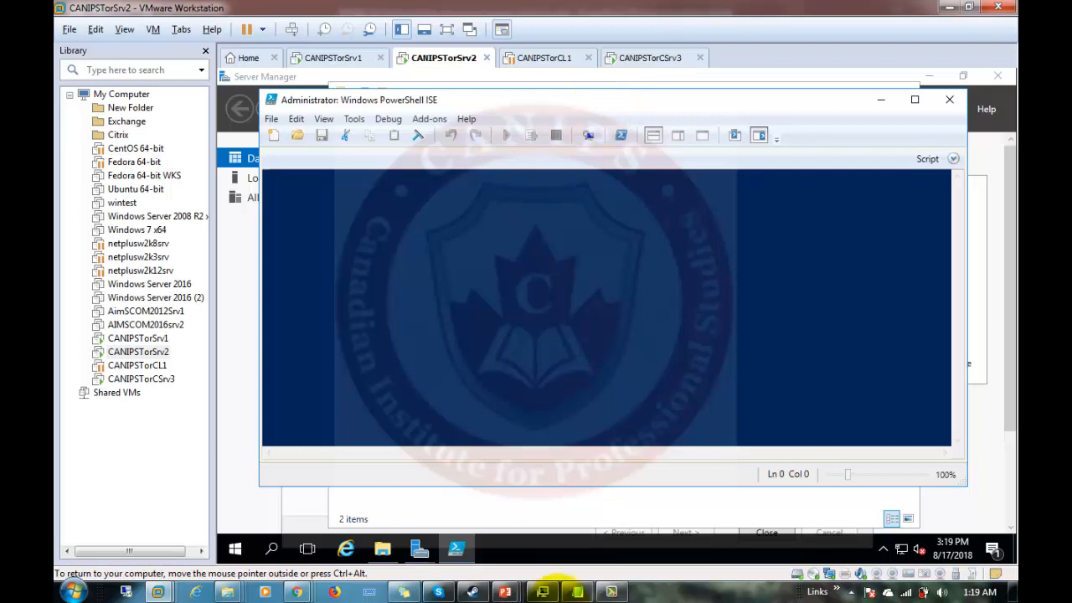
{"action": "left_click", "coordinate": [505, 591]}
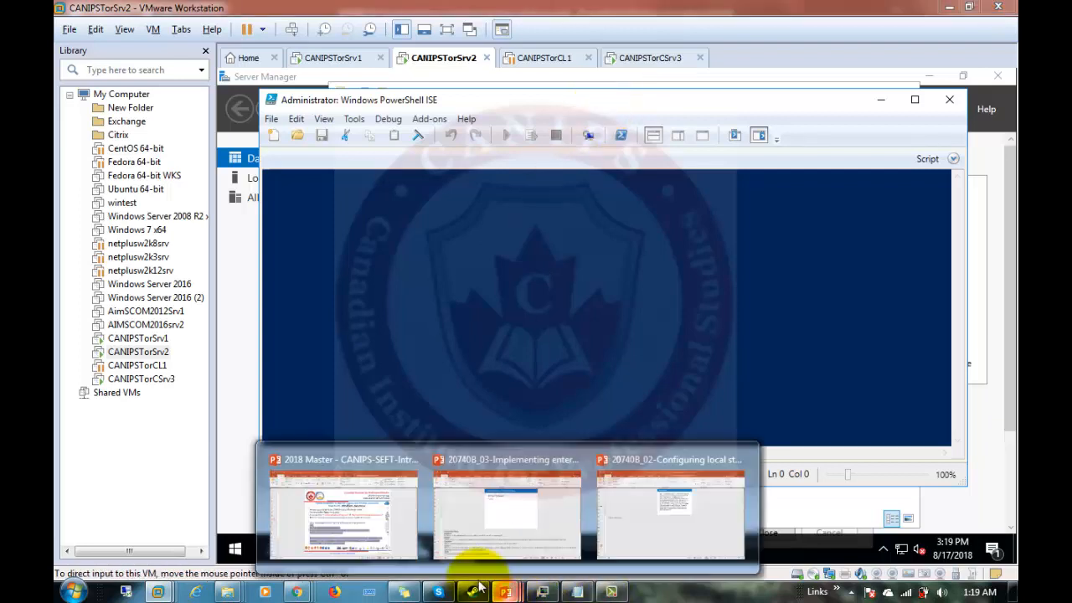
Bring the 2018 Master presentation forward on slide 9, which lists the Nano Server commands.
{"action": "left_click", "coordinate": [355, 529]}
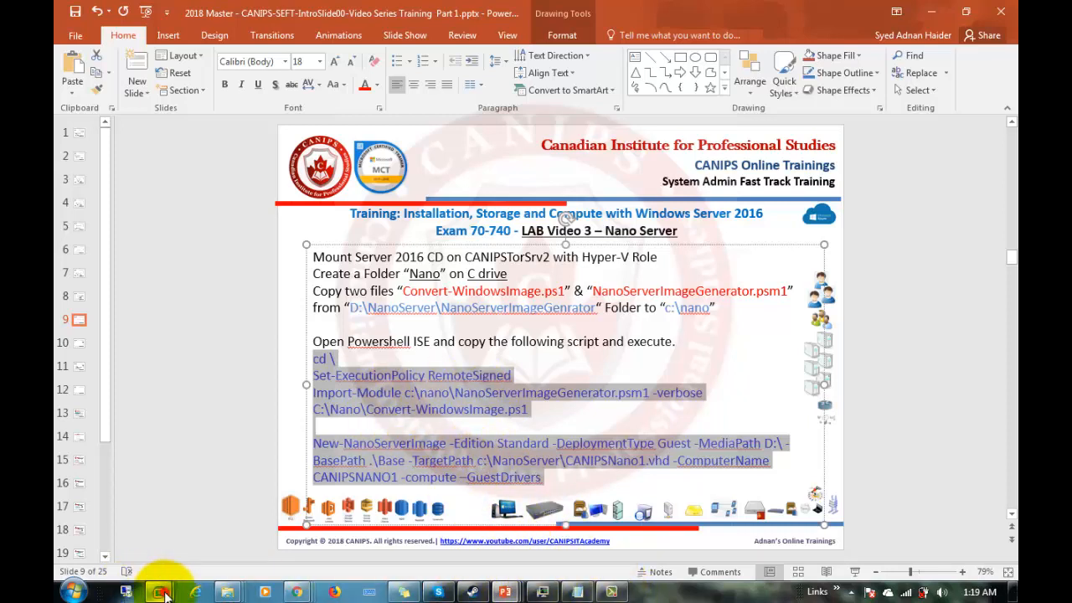
Maximize PowerShell ISE on CANIPSTorSrv2 and show an empty Untitled1.ps1 script pane beside the console.
{"action": "mouse_move", "coordinate": [159, 595]}
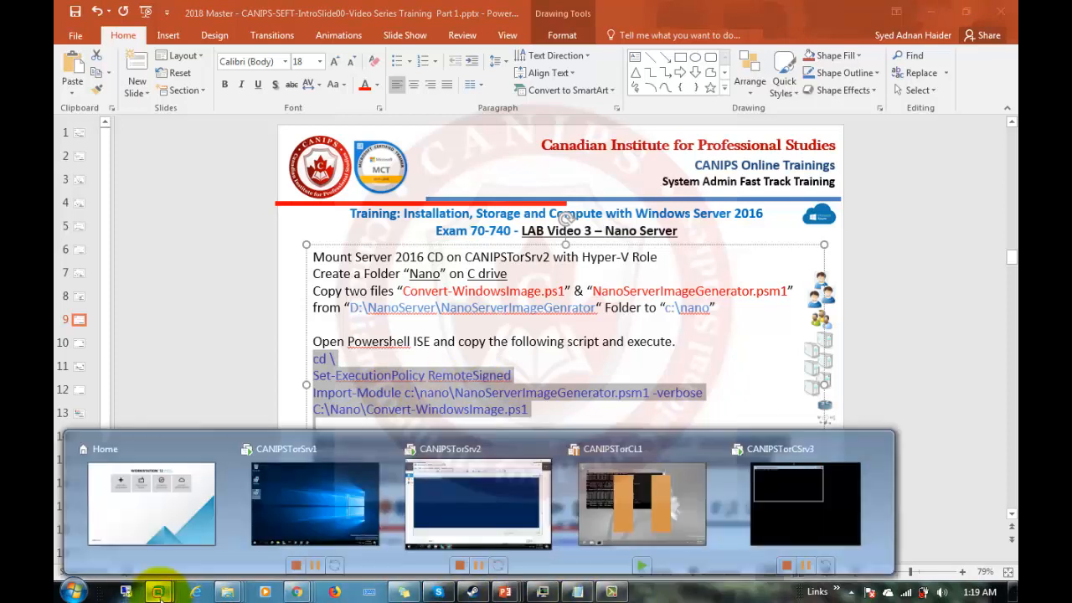
{"action": "left_click", "coordinate": [492, 520]}
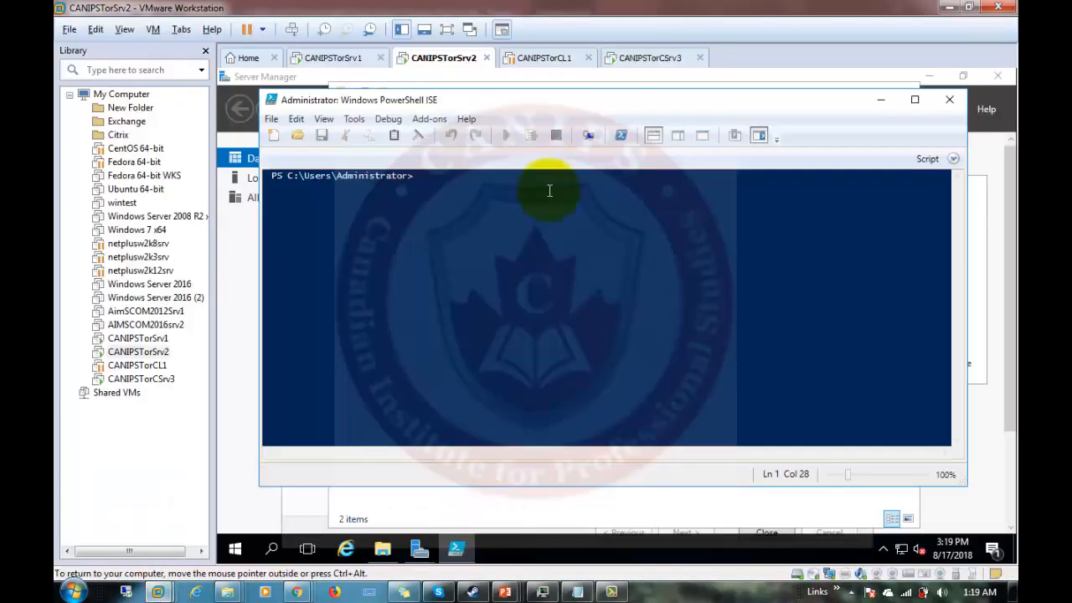
{"action": "double_click", "coordinate": [605, 97]}
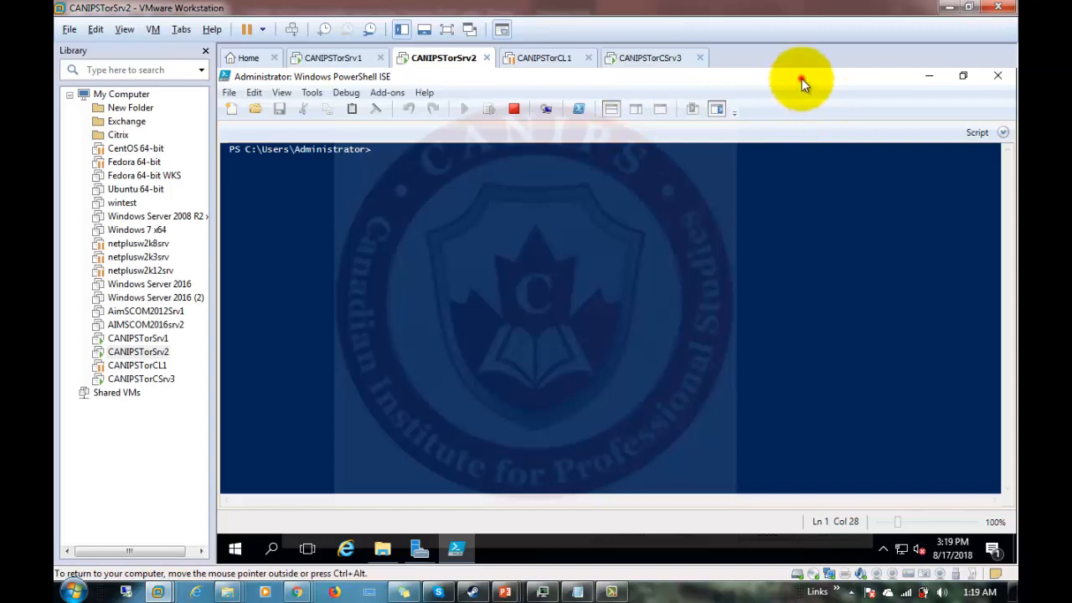
{"action": "left_click", "coordinate": [641, 104]}
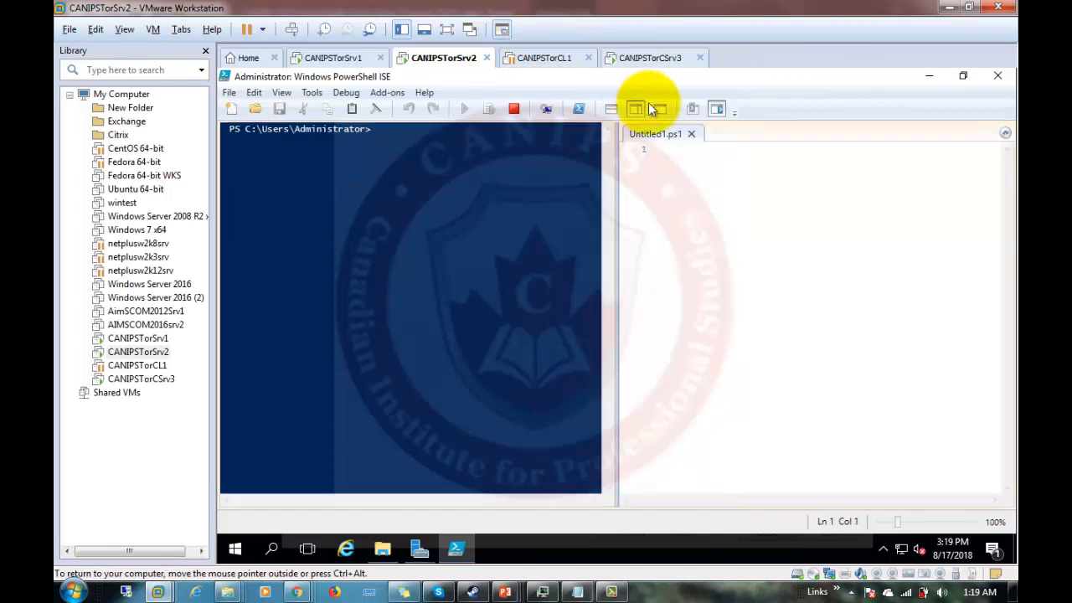
{"action": "right_click", "coordinate": [671, 159]}
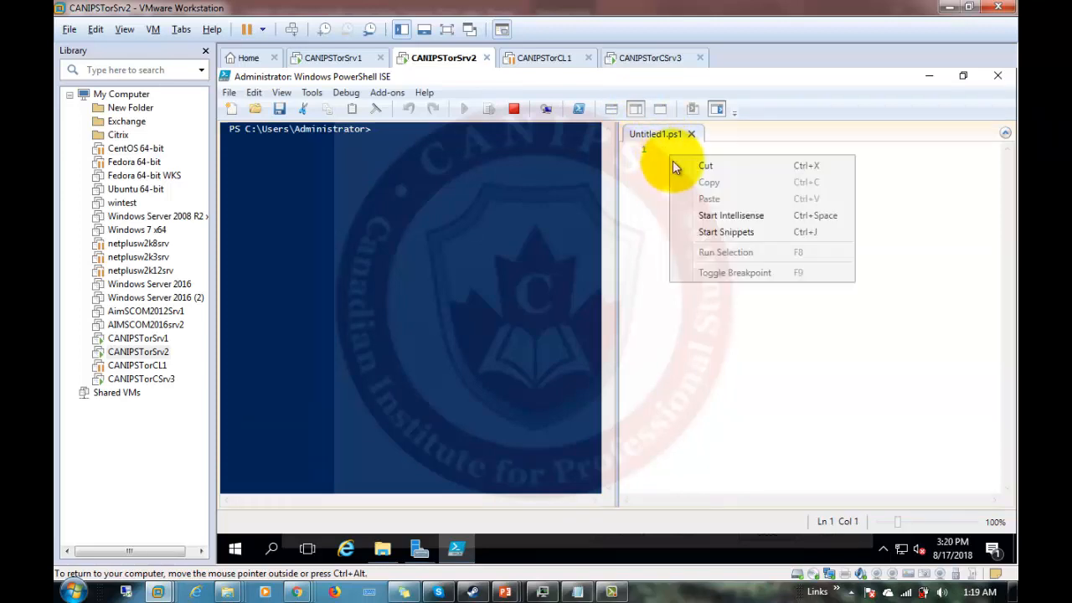
{"action": "left_click", "coordinate": [648, 212]}
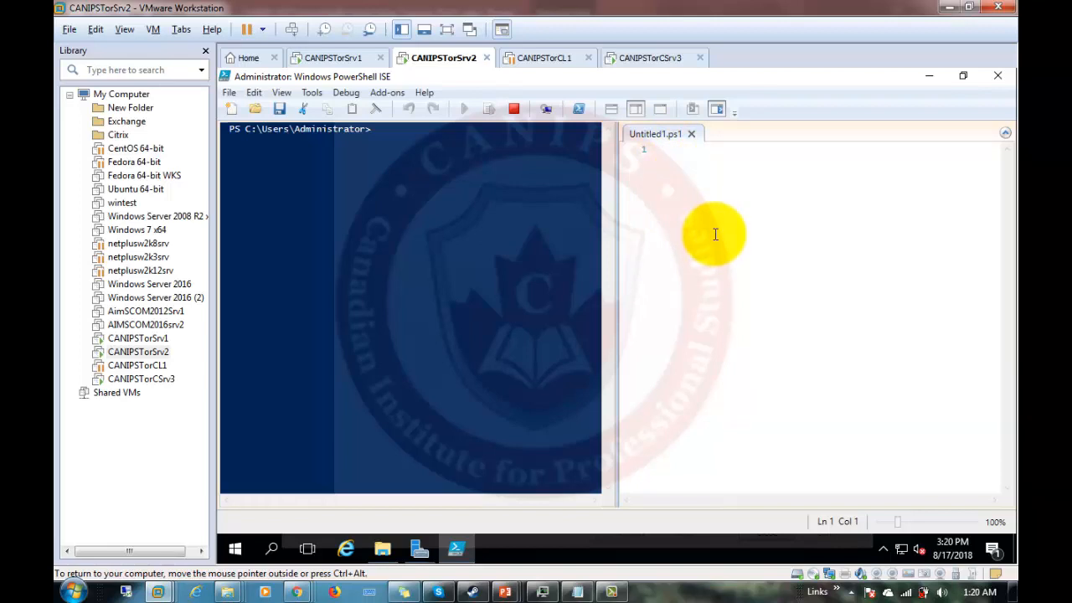
Copy the slide 9 script from cd \ through -GuestDrivers, then minimize PowerPoint.
{"action": "mouse_move", "coordinate": [503, 589]}
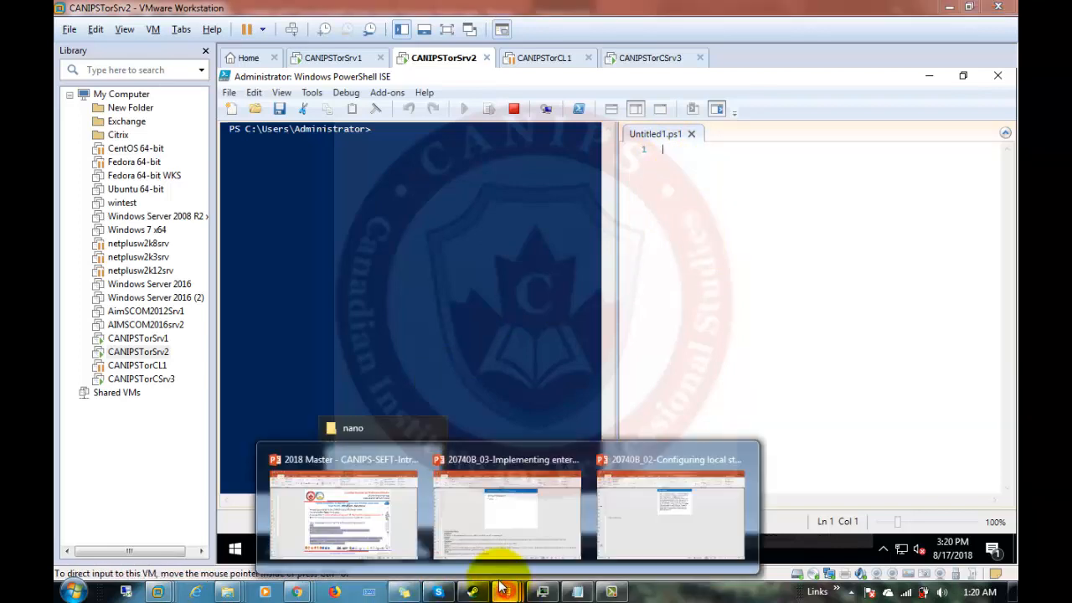
{"action": "left_click", "coordinate": [361, 524]}
{"action": "right_click", "coordinate": [369, 380]}
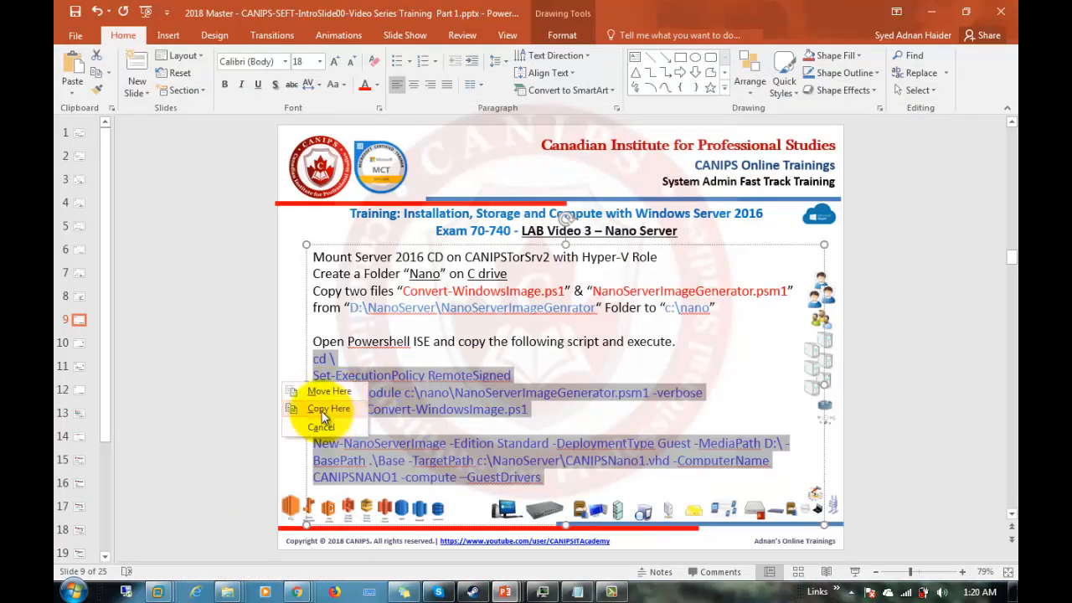
{"action": "left_click", "coordinate": [483, 412]}
{"action": "left_click_drag", "start_coordinate": [315, 360], "coordinate": [552, 479]}
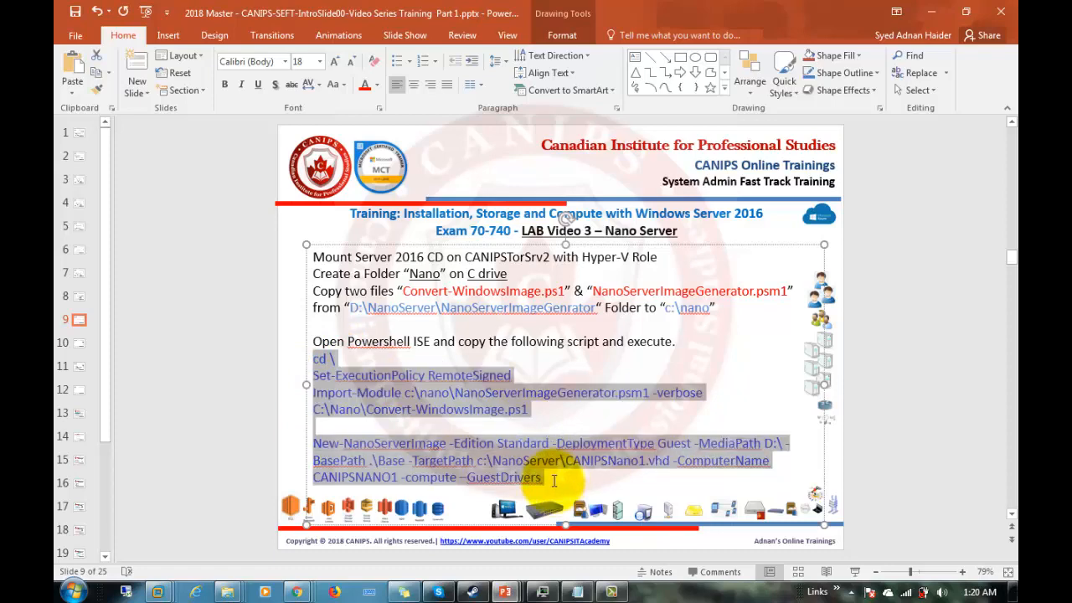
{"action": "right_click", "coordinate": [464, 450]}
{"action": "left_click", "coordinate": [496, 170]}
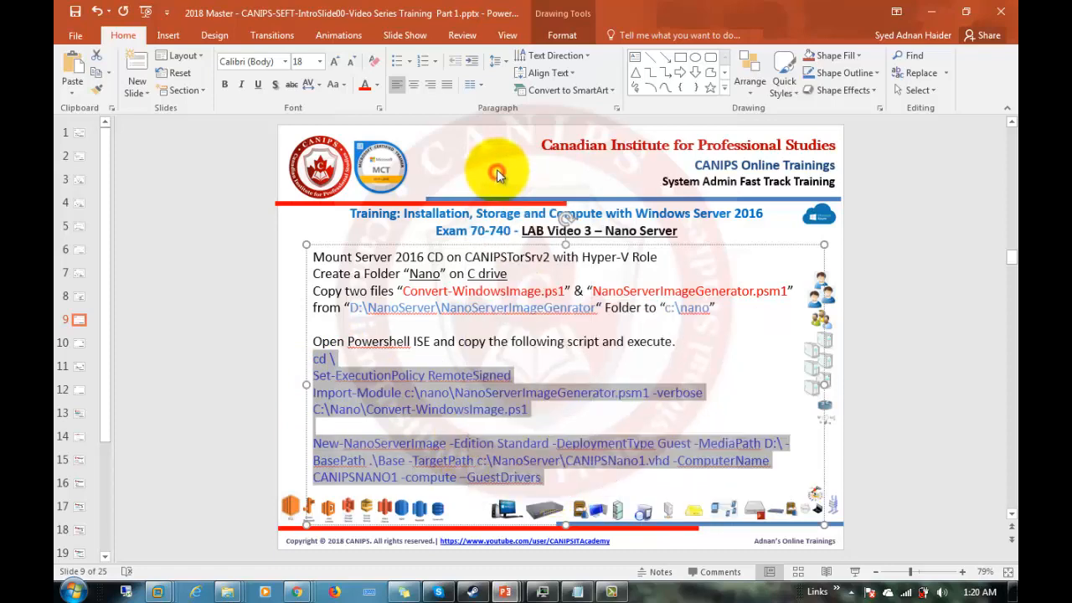
{"action": "left_click", "coordinate": [930, 12]}
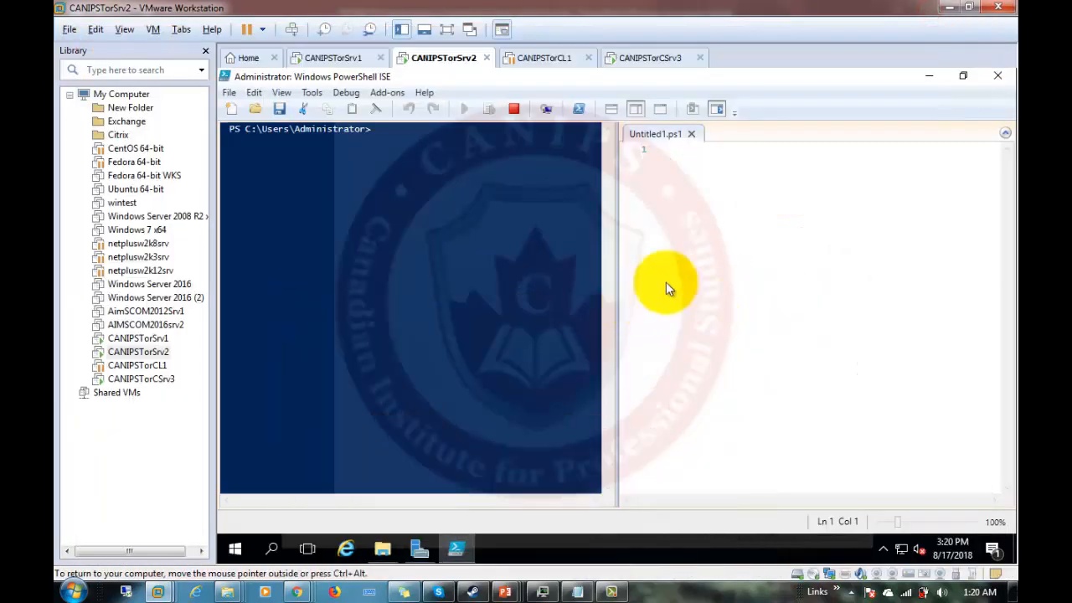
Paste the Nano Server script into Untitled1.ps1, remove the trailing empty line, and run it with Yes to All.
{"action": "left_click", "coordinate": [661, 160]}
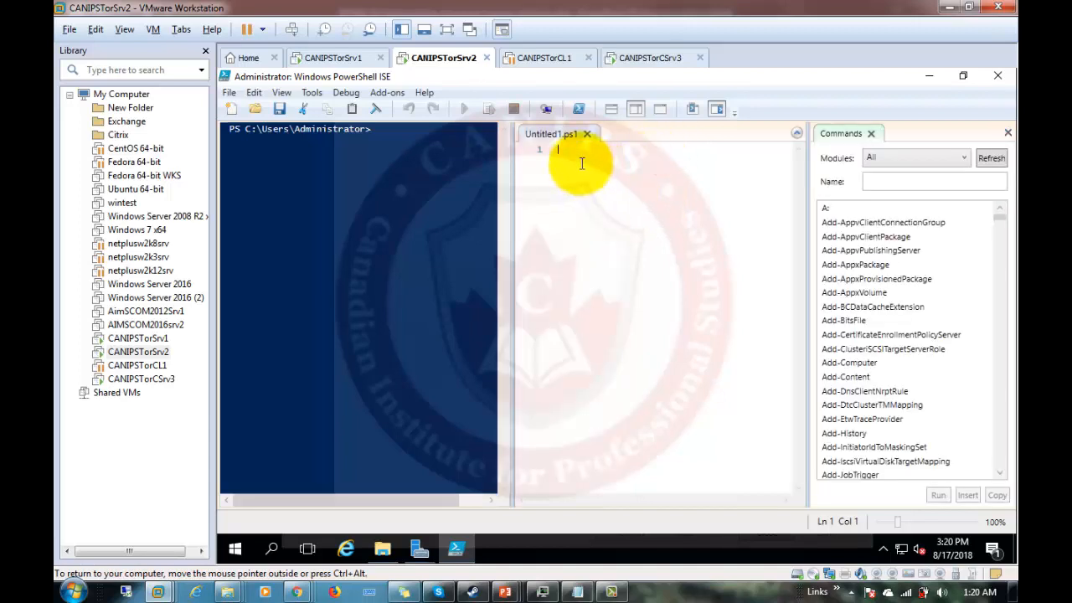
{"action": "key", "text": "ctrl+v"}
{"action": "right_click", "coordinate": [602, 163]}
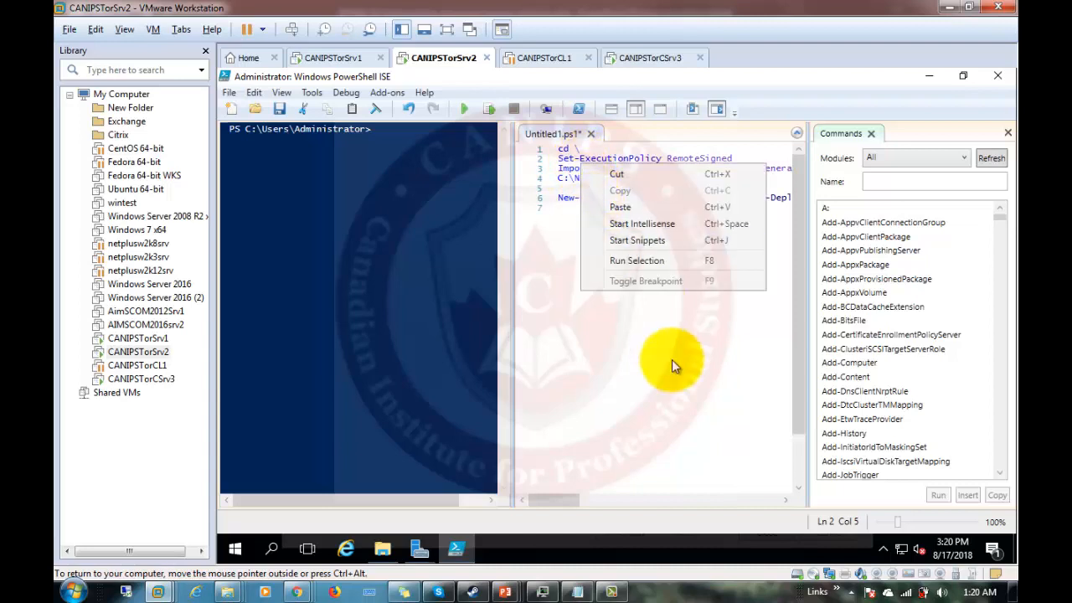
{"action": "left_click", "coordinate": [639, 372]}
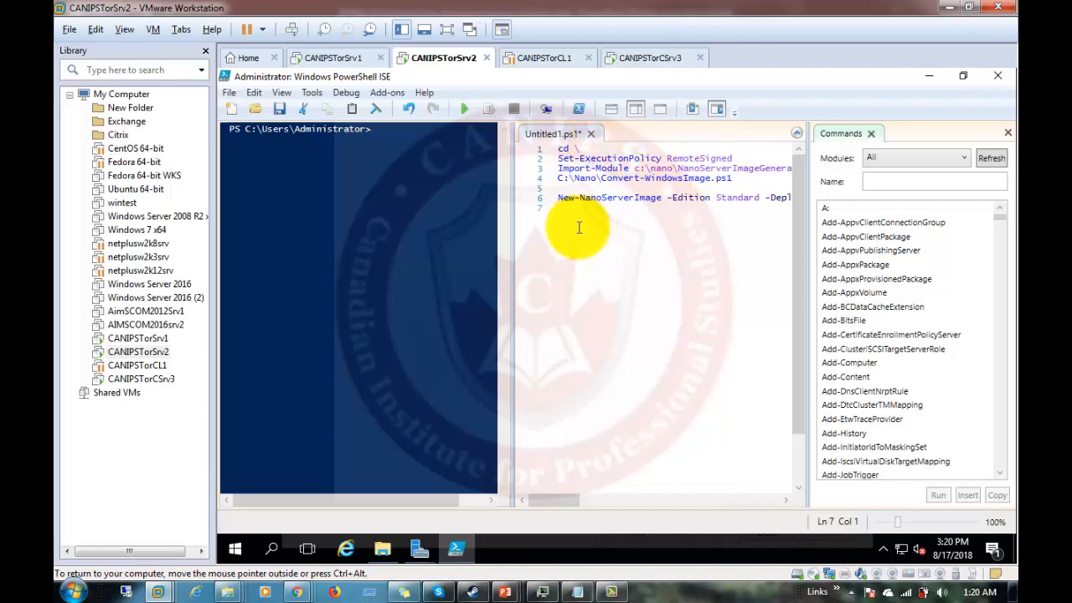
{"action": "key", "text": "BackSpace"}
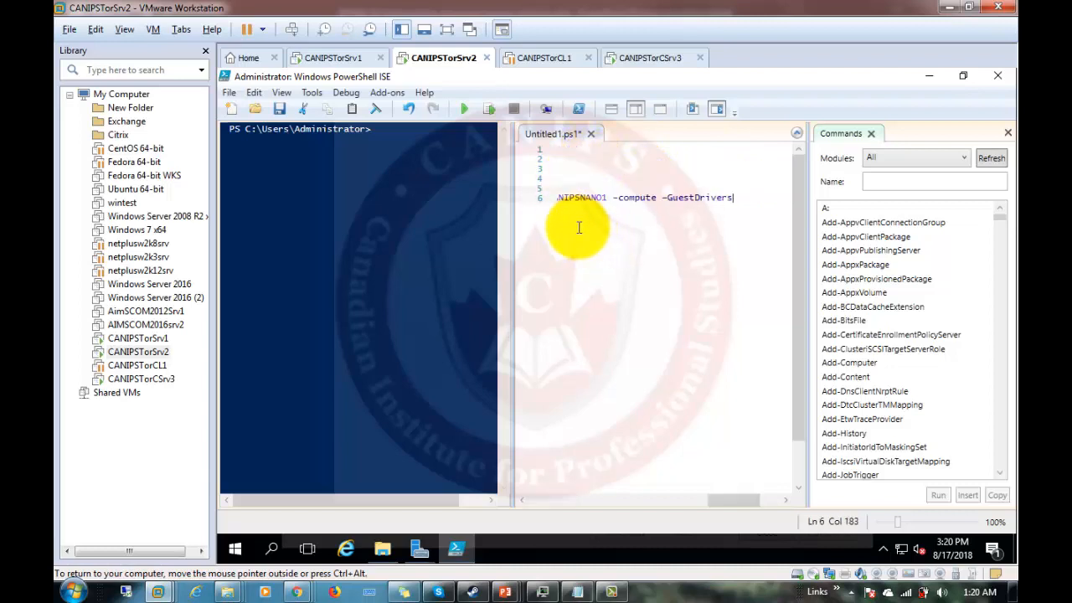
{"action": "left_click", "coordinate": [464, 108]}
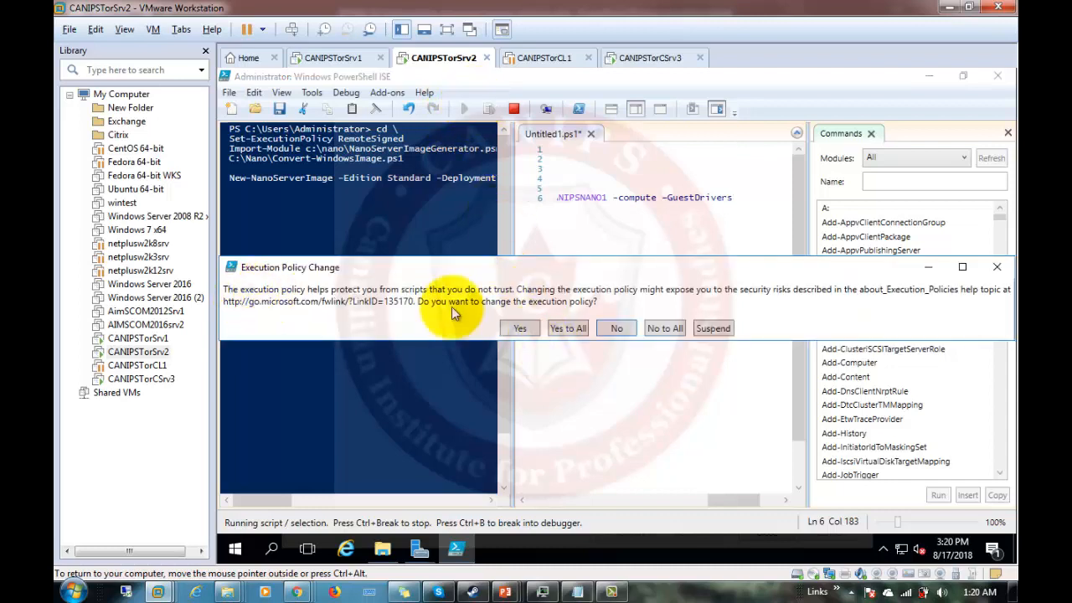
{"action": "left_click", "coordinate": [568, 328]}
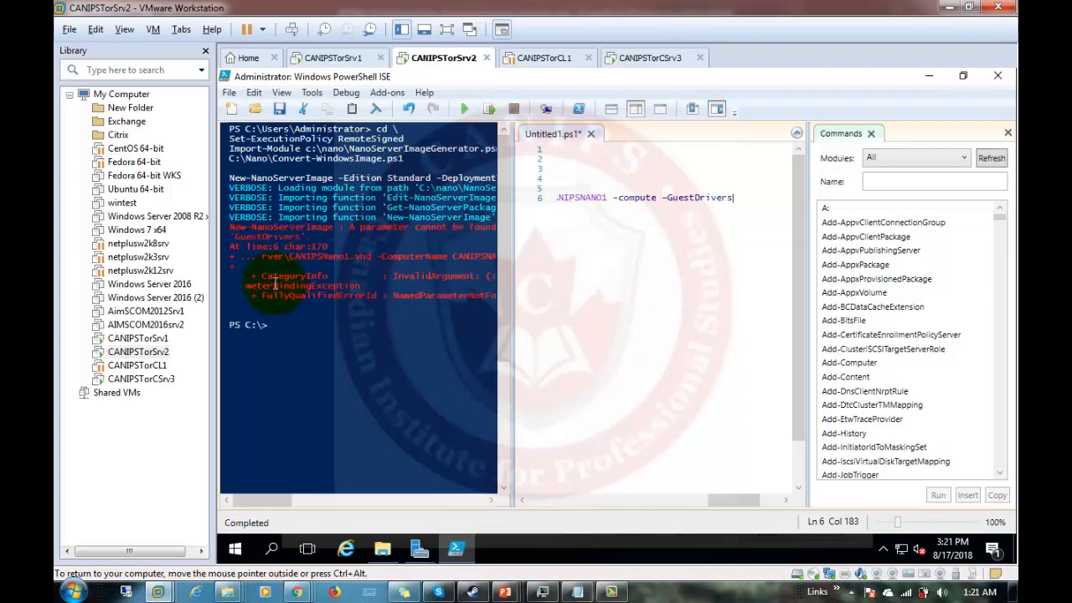
Close the Commands panel and delete the -GuestDrivers parameter from line 6 of the script.
{"action": "left_click_drag", "start_coordinate": [706, 499], "coordinate": [524, 497]}
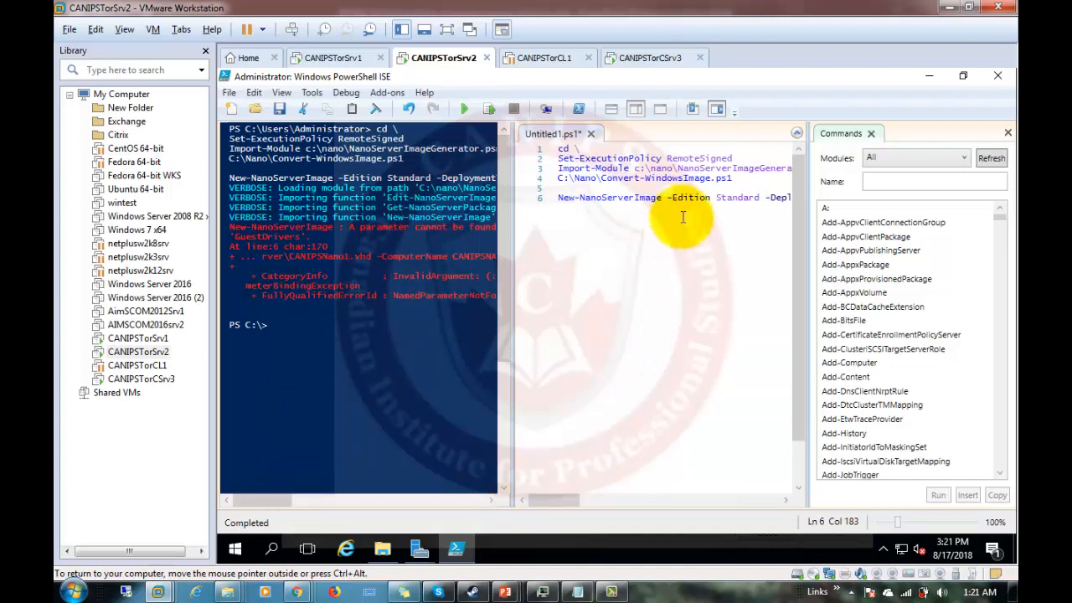
{"action": "left_click", "coordinate": [678, 188]}
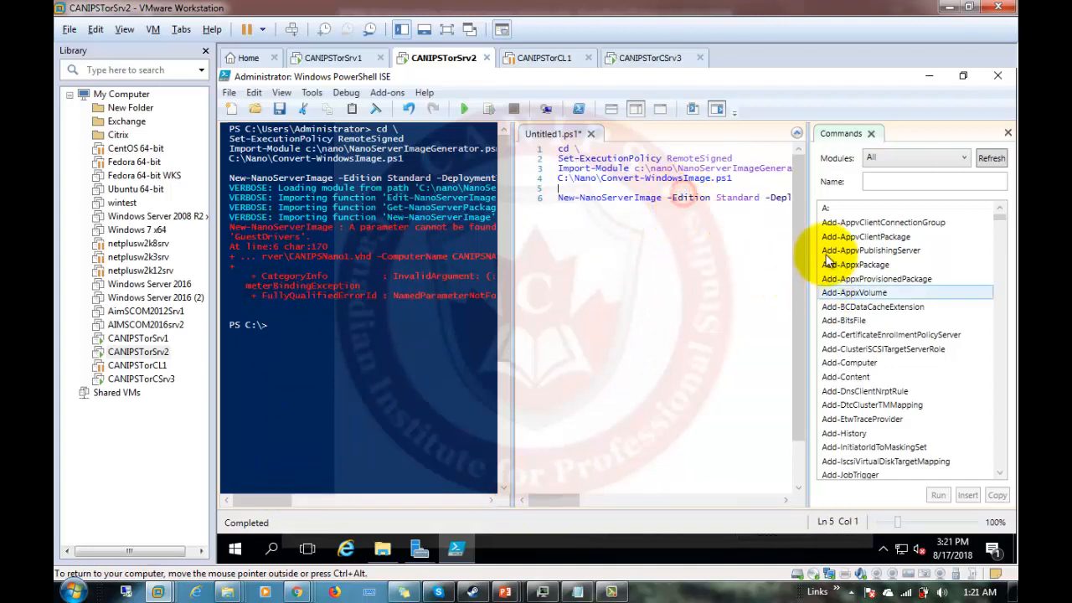
{"action": "left_click", "coordinate": [1007, 132]}
{"action": "left_click", "coordinate": [822, 200]}
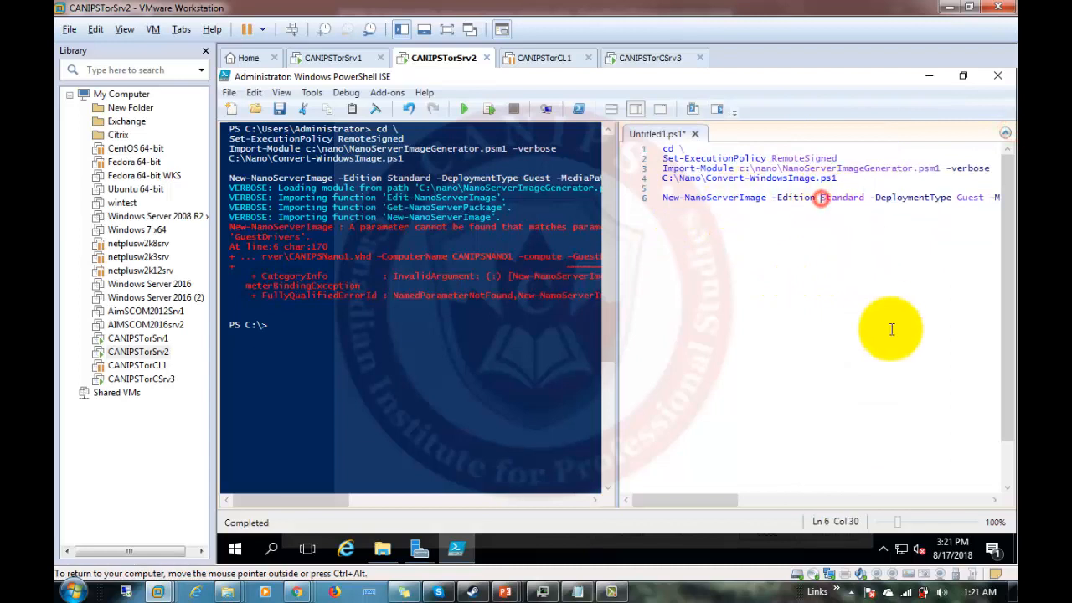
{"action": "key", "text": "End"}
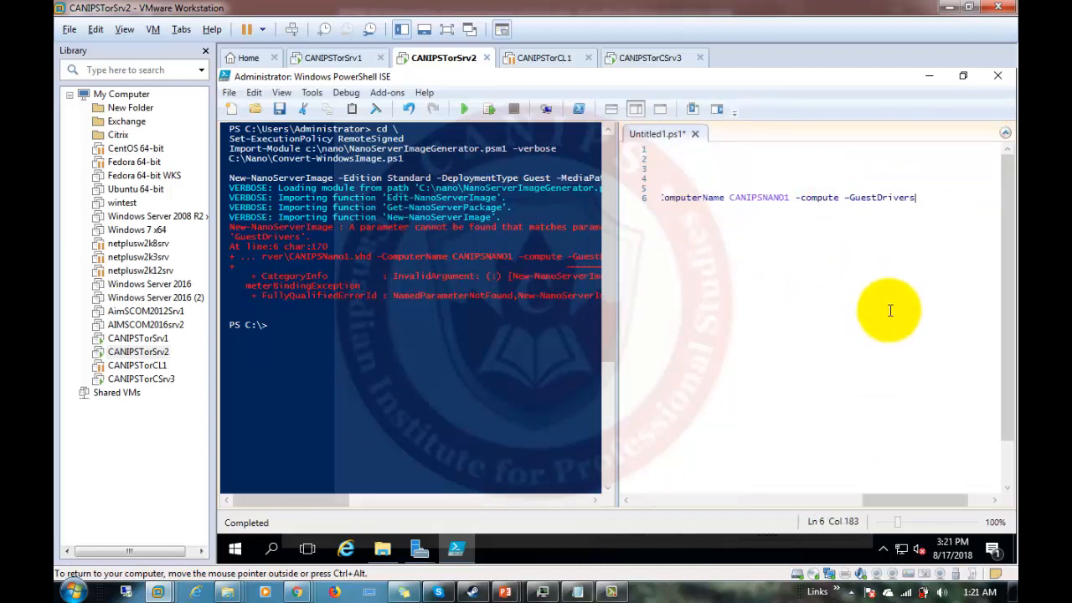
{"action": "key", "text": "Left"}
{"action": "key", "text": "Left"}
{"action": "key", "text": "Left"}
{"action": "key", "text": "Left"}
{"action": "key", "text": "Left"}
{"action": "key", "text": "Left"}
{"action": "key", "text": "Left"}
{"action": "key", "text": "Left"}
{"action": "key", "text": "Left"}
{"action": "key", "text": "Left"}
{"action": "key", "text": "Left"}
{"action": "key", "text": "Delete"}
{"action": "key", "text": "Delete"}
{"action": "key", "text": "Delete"}
{"action": "key", "text": "Delete"}
{"action": "key", "text": "Delete"}
{"action": "key", "text": "Delete"}
{"action": "key", "text": "Delete"}
{"action": "key", "text": "Delete"}
{"action": "key", "text": "Delete"}
{"action": "key", "text": "Delete"}
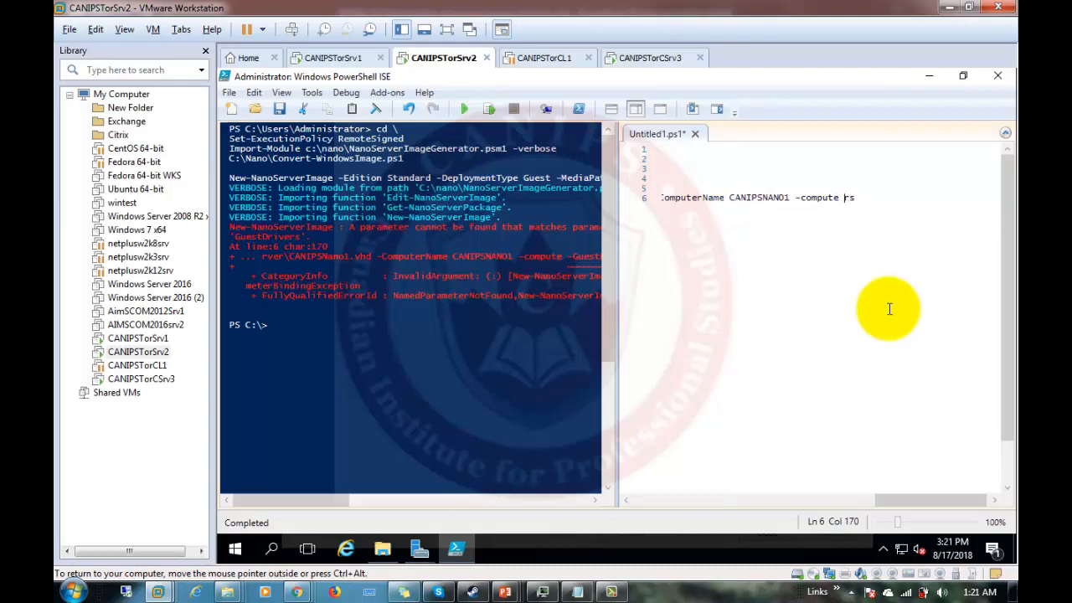
{"action": "left_click", "coordinate": [826, 327]}
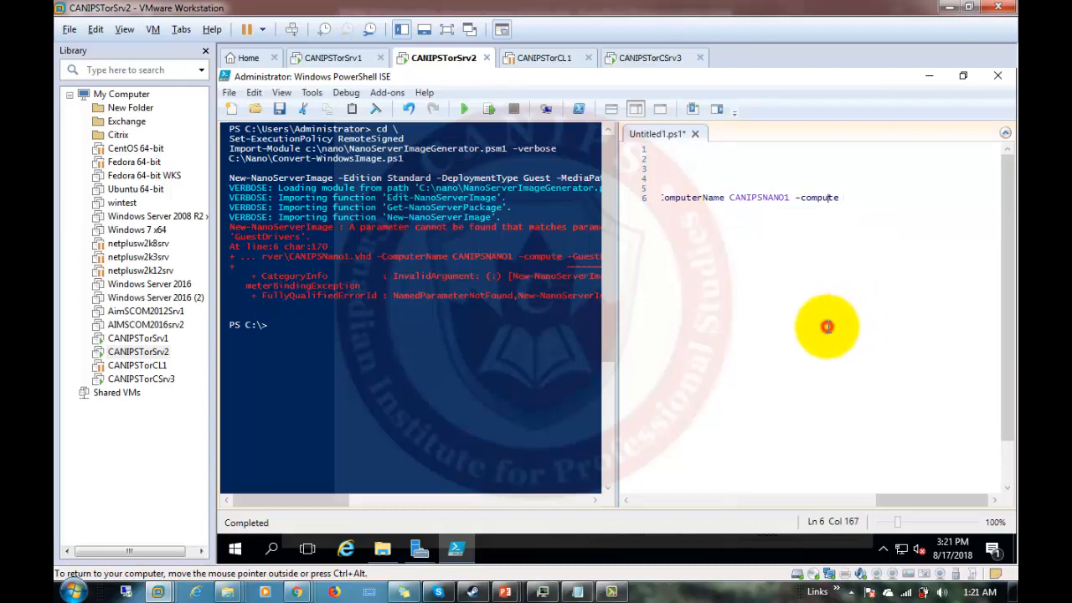
Rerun the script, accept the execution policy change with Yes to All, and enter the AdministratorPassword.
{"action": "left_click", "coordinate": [466, 108]}
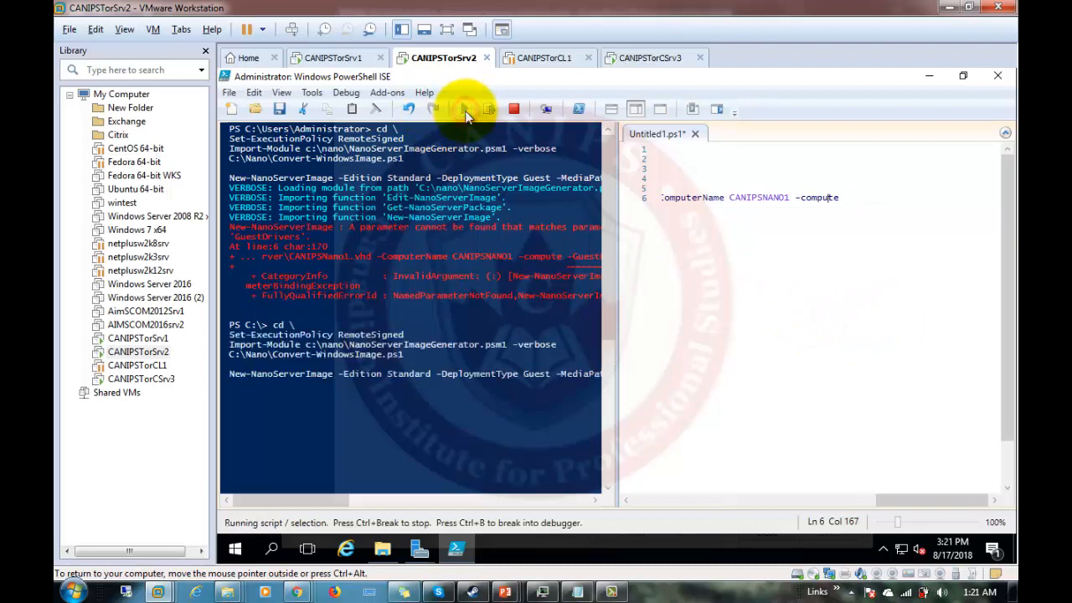
{"action": "left_click", "coordinate": [573, 327]}
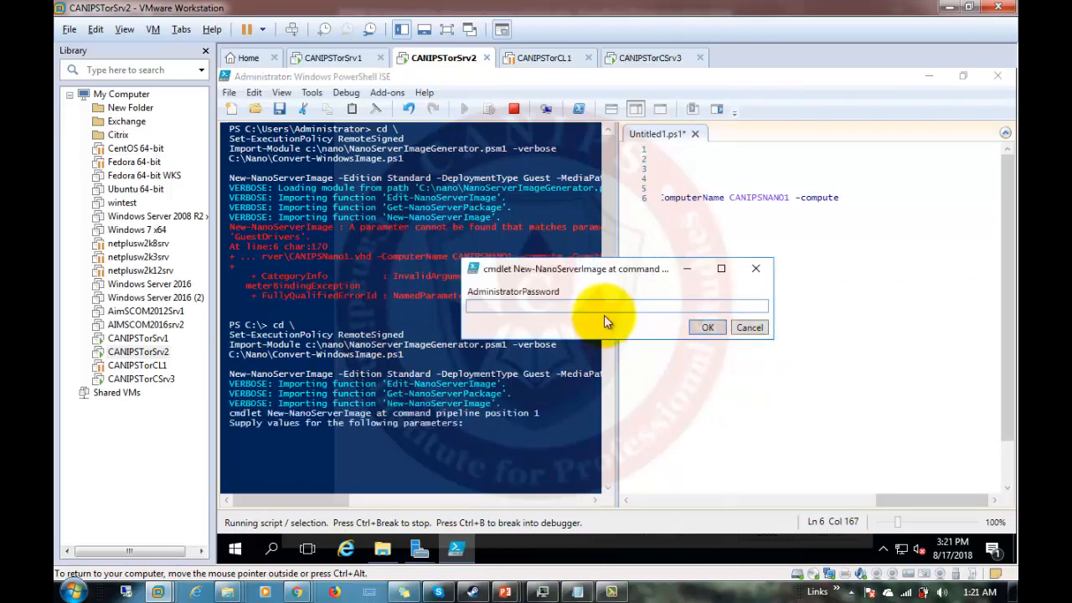
{"action": "left_click", "coordinate": [609, 306]}
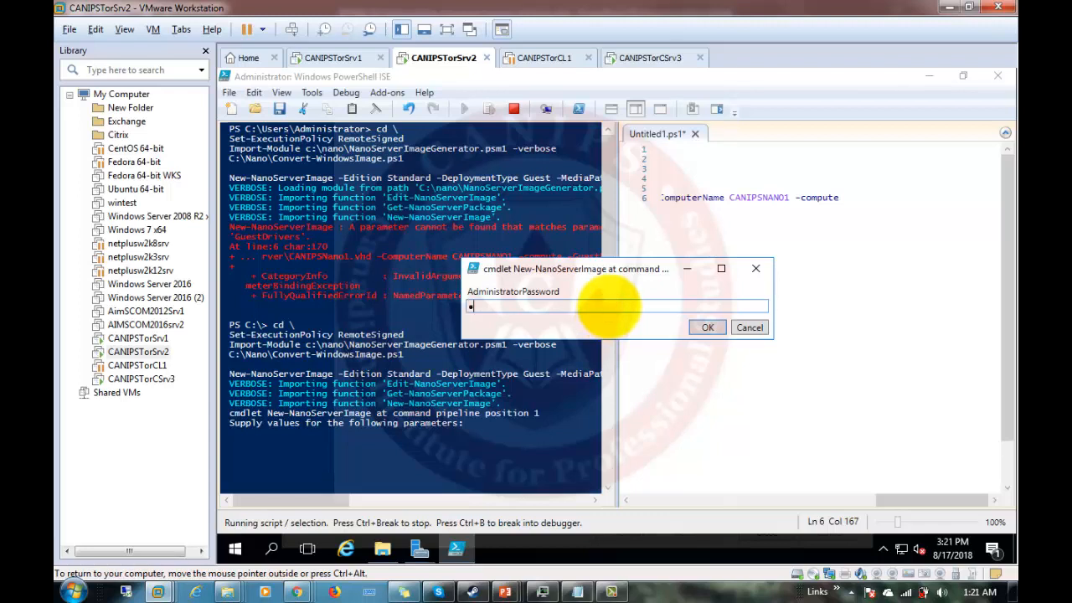
{"action": "type", "text": "••••••••"}
{"action": "key", "text": "Return"}
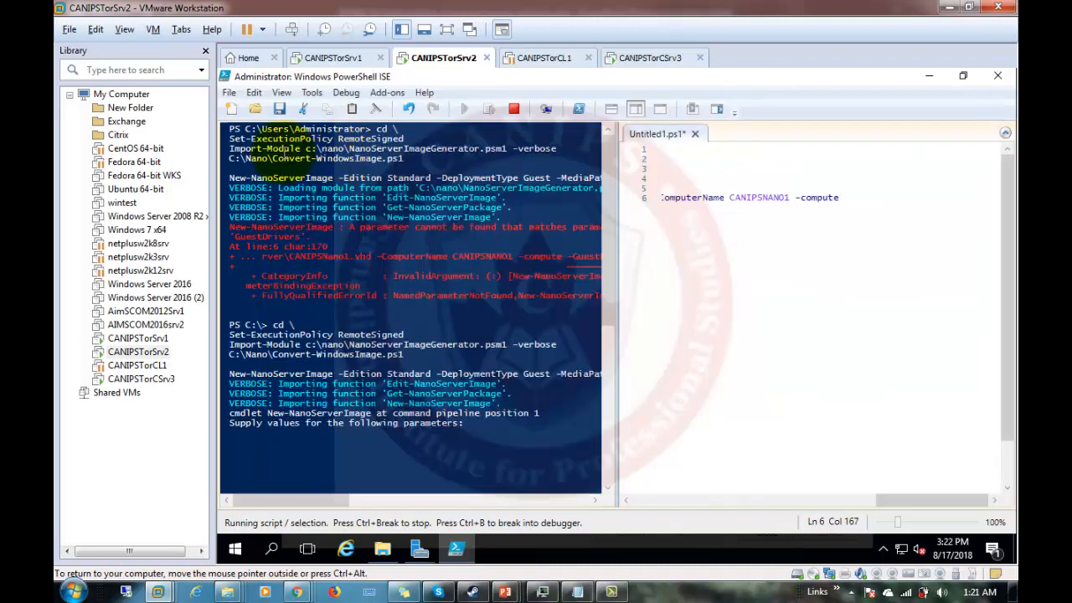
Wait for New-NanoServerImage to report Done, then move the caret to the start of line 6.
{"action": "left_click", "coordinate": [748, 200]}
{"action": "key", "text": "Home"}
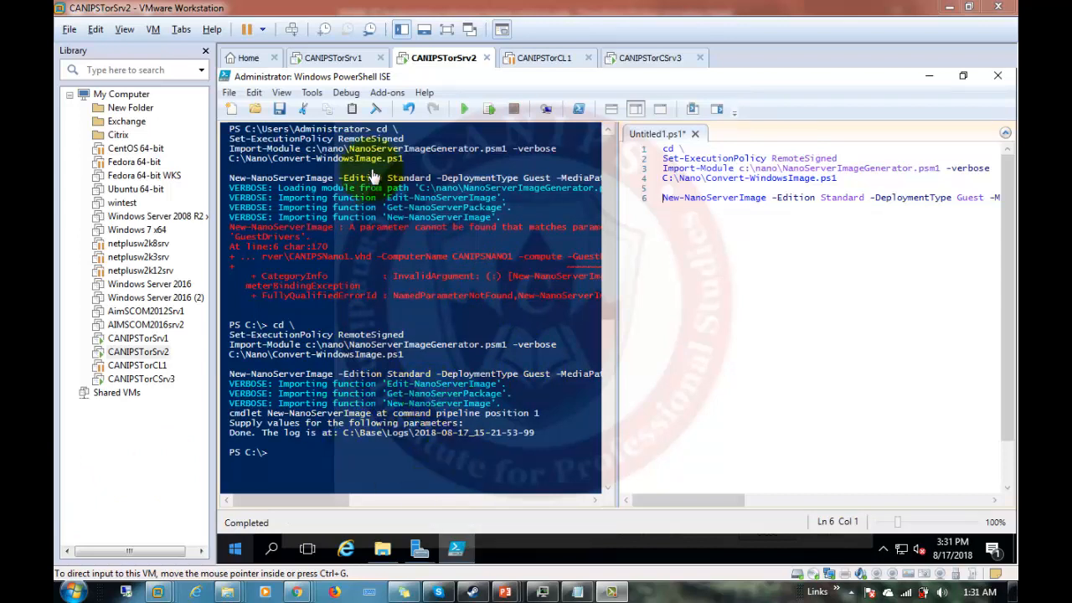
Browse C:\nano, C:\Base and C:\NanoServer to confirm the 569,934 KB CANIPSNano1 disk image.
{"action": "left_click", "coordinate": [383, 551]}
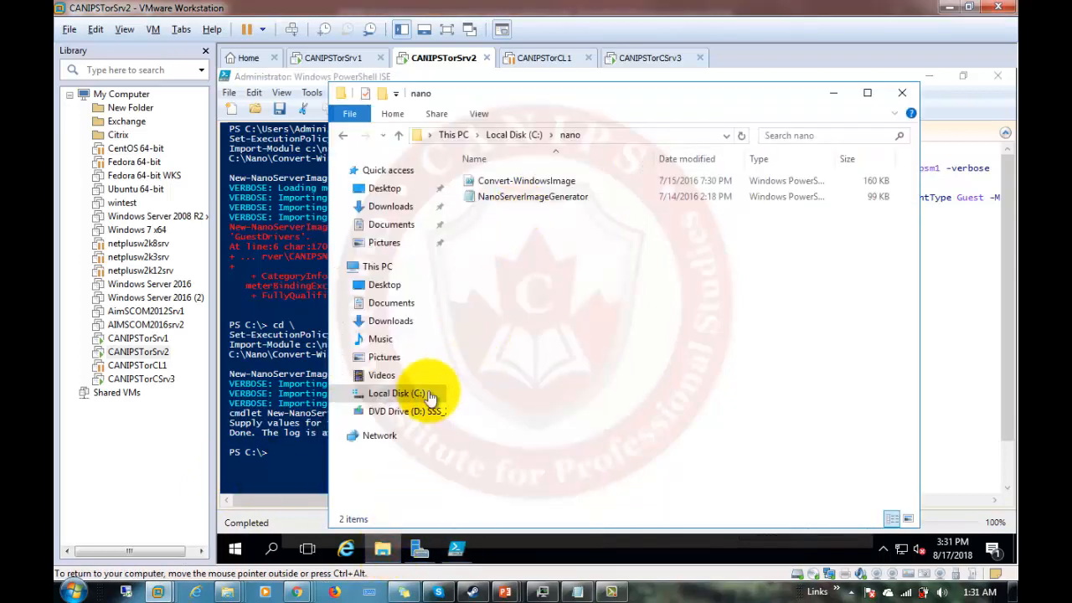
{"action": "left_click", "coordinate": [407, 393]}
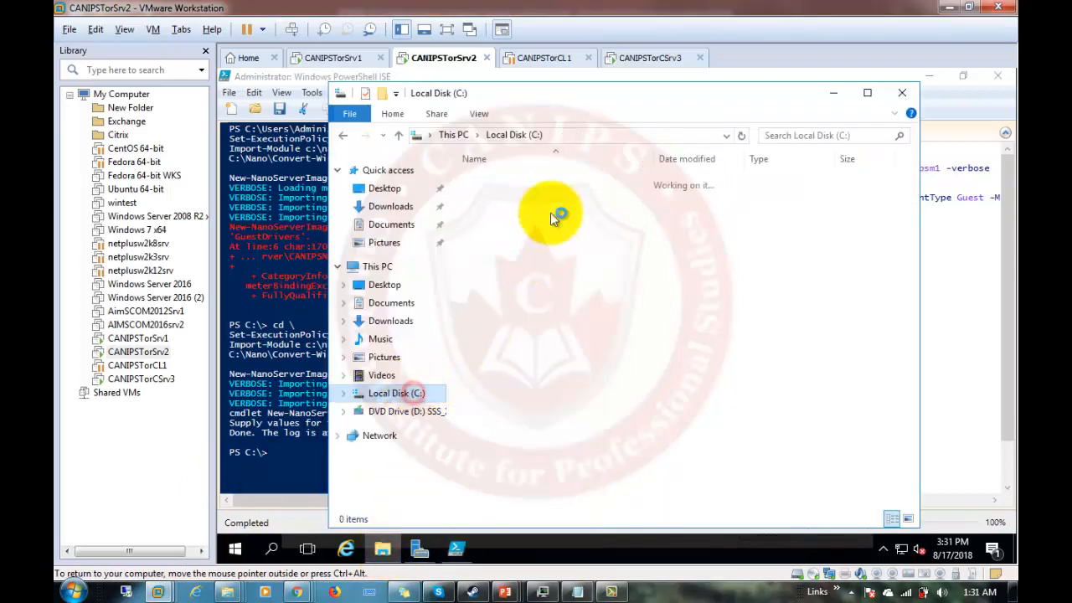
{"action": "left_click", "coordinate": [489, 201]}
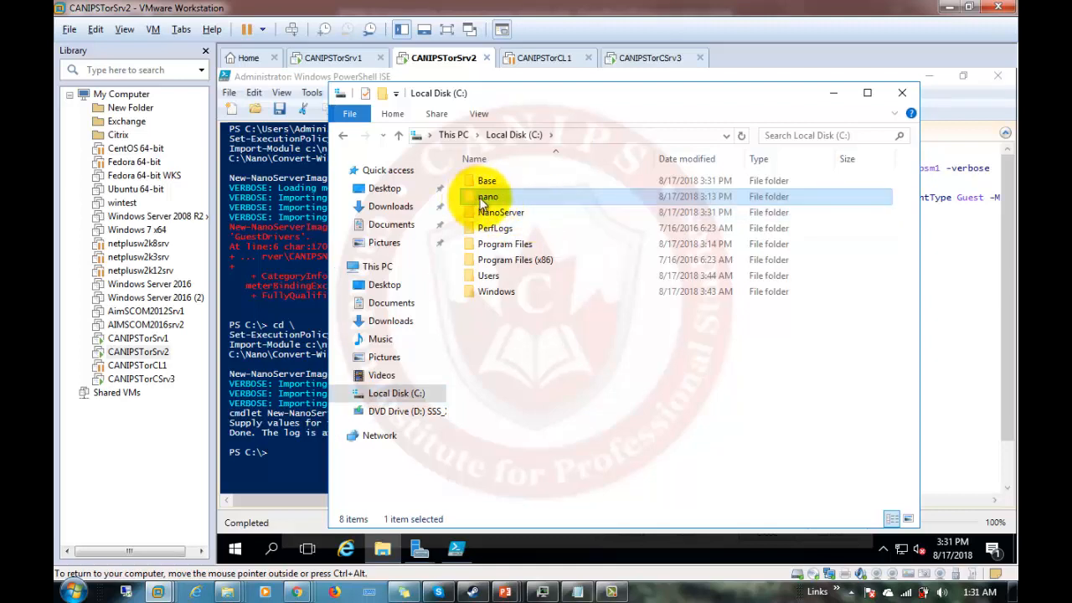
{"action": "double_click", "coordinate": [482, 201]}
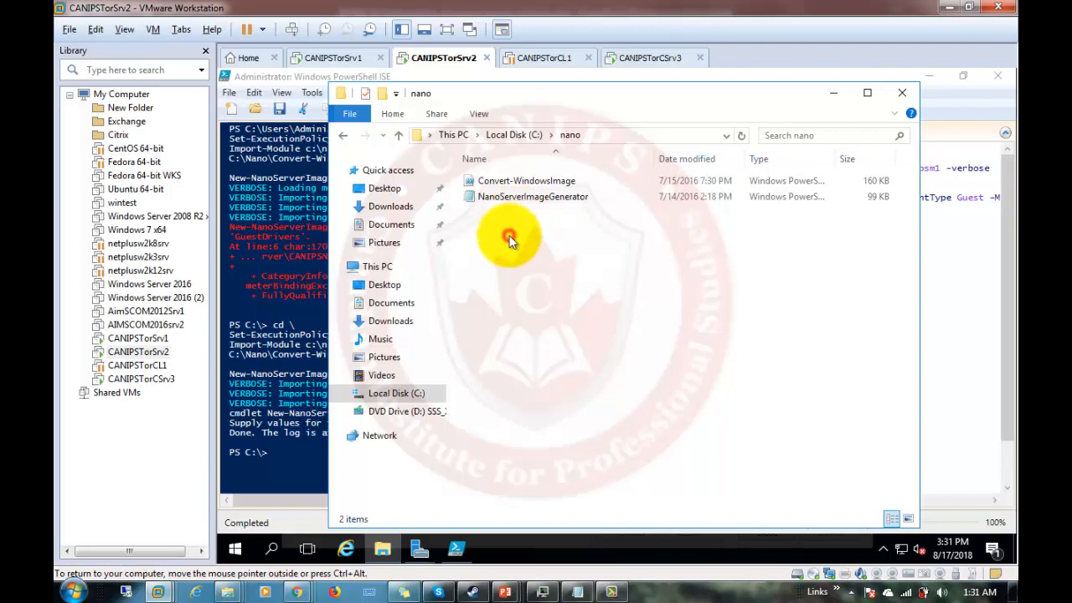
{"action": "left_click", "coordinate": [343, 136]}
{"action": "left_click", "coordinate": [488, 183]}
{"action": "double_click", "coordinate": [489, 182]}
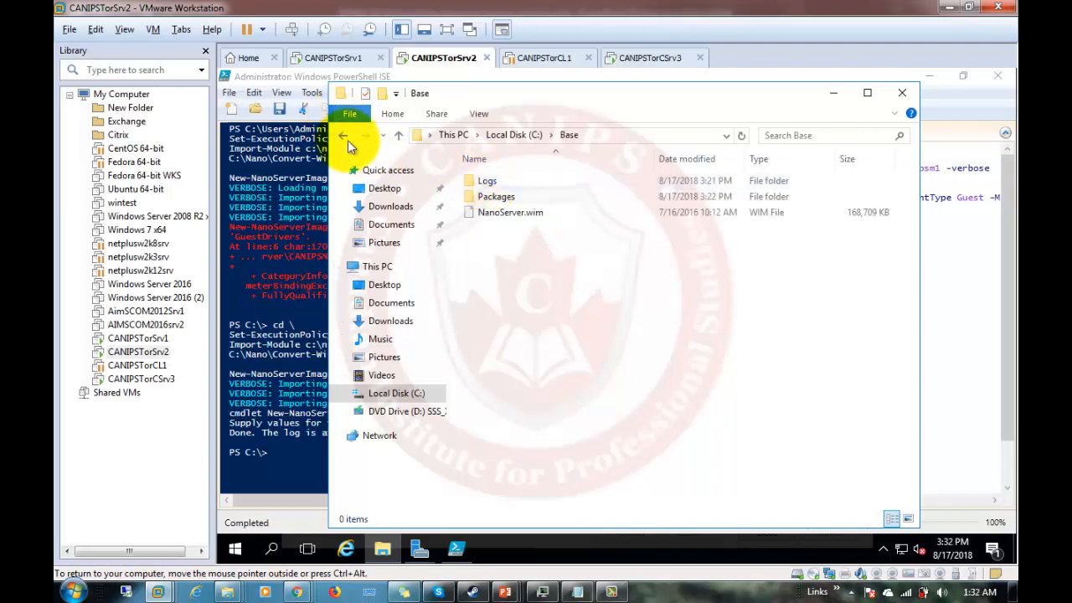
{"action": "left_click", "coordinate": [344, 139]}
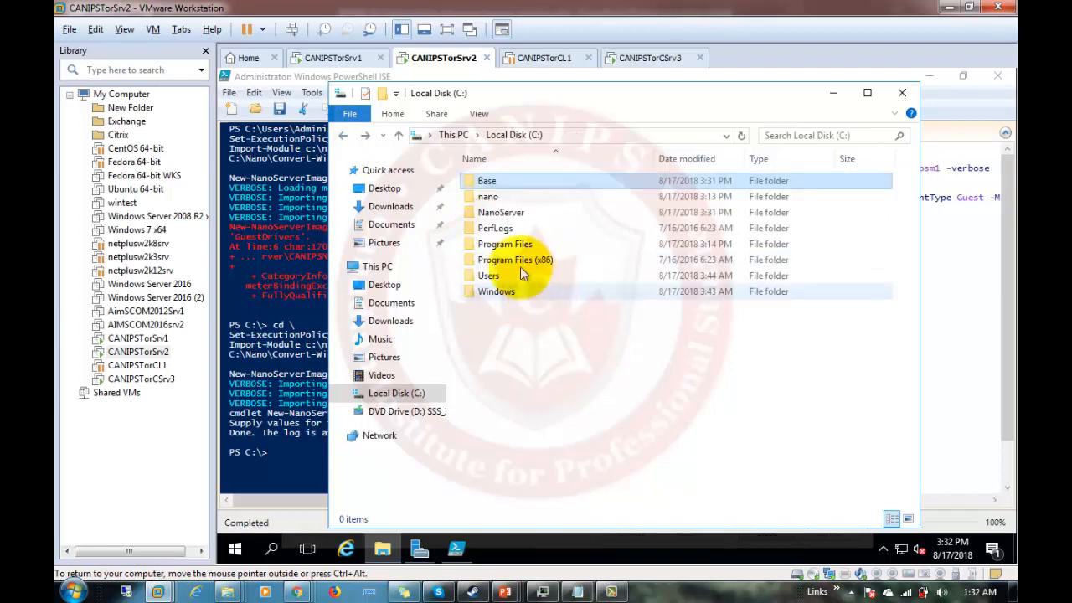
{"action": "double_click", "coordinate": [505, 215]}
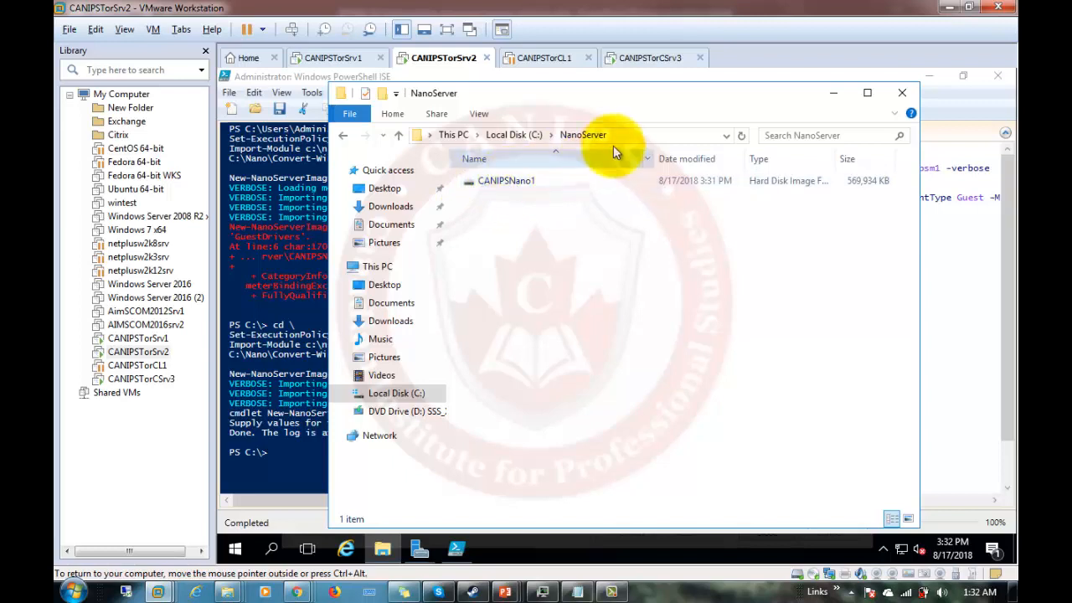
{"action": "left_click", "coordinate": [963, 272]}
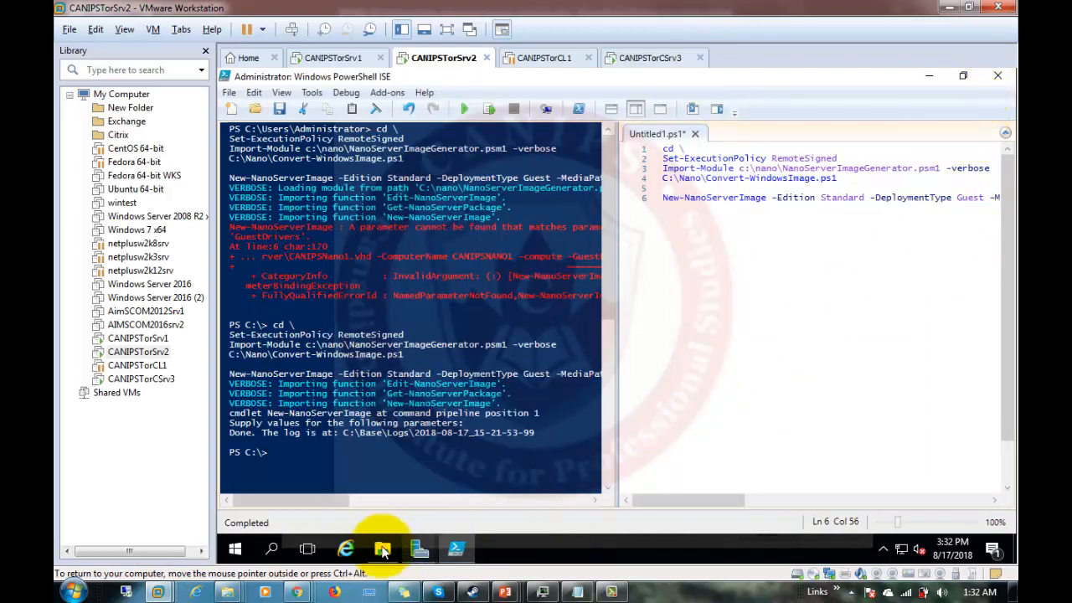
Close the finished Add Roles and Features Wizard.
{"action": "left_click", "coordinate": [419, 548]}
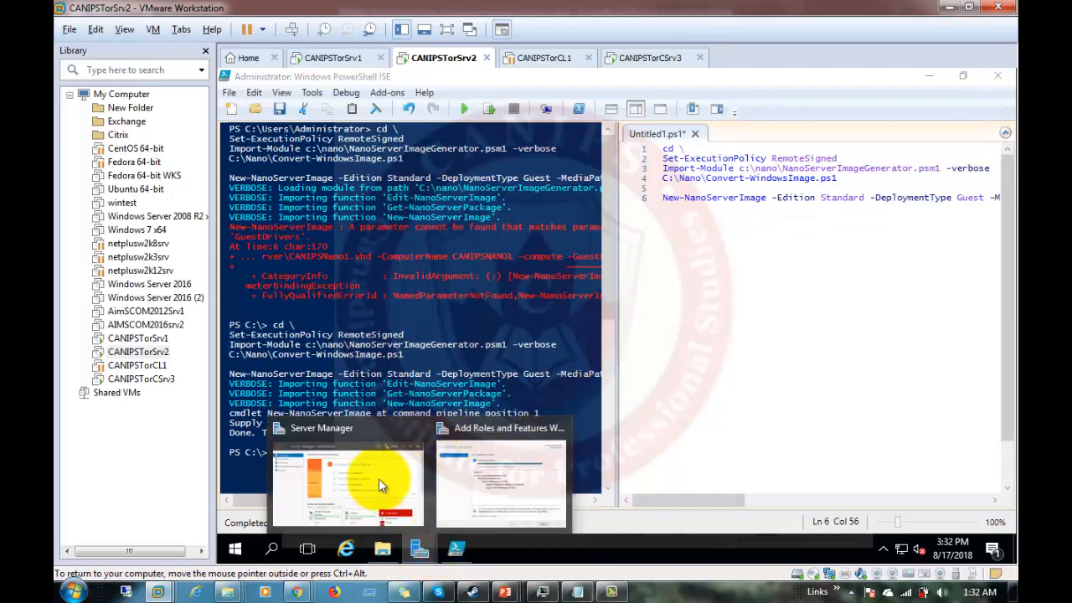
{"action": "left_click", "coordinate": [346, 489]}
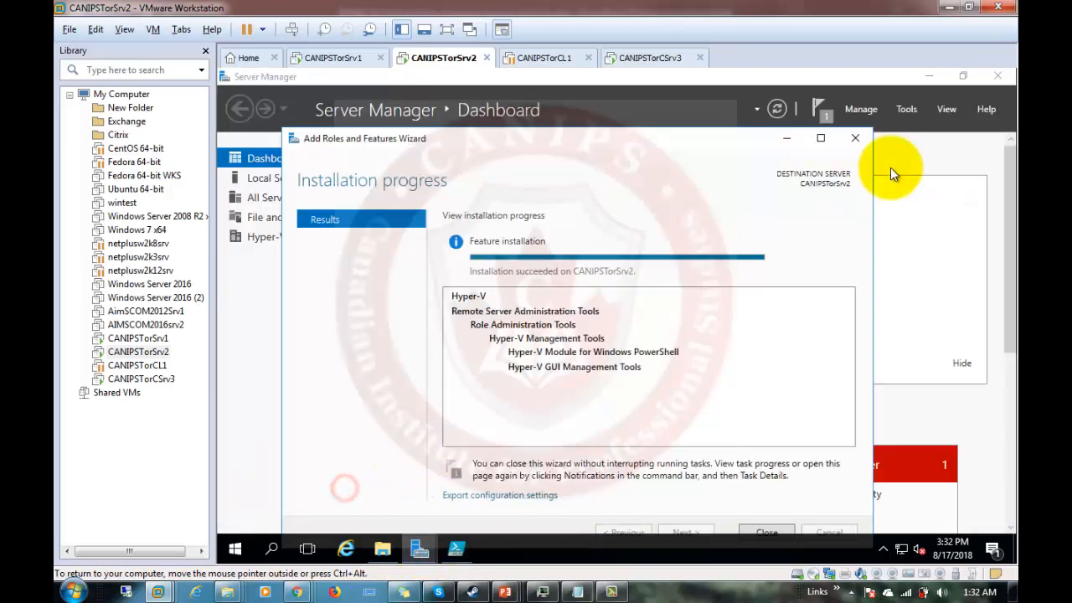
{"action": "left_click", "coordinate": [857, 139]}
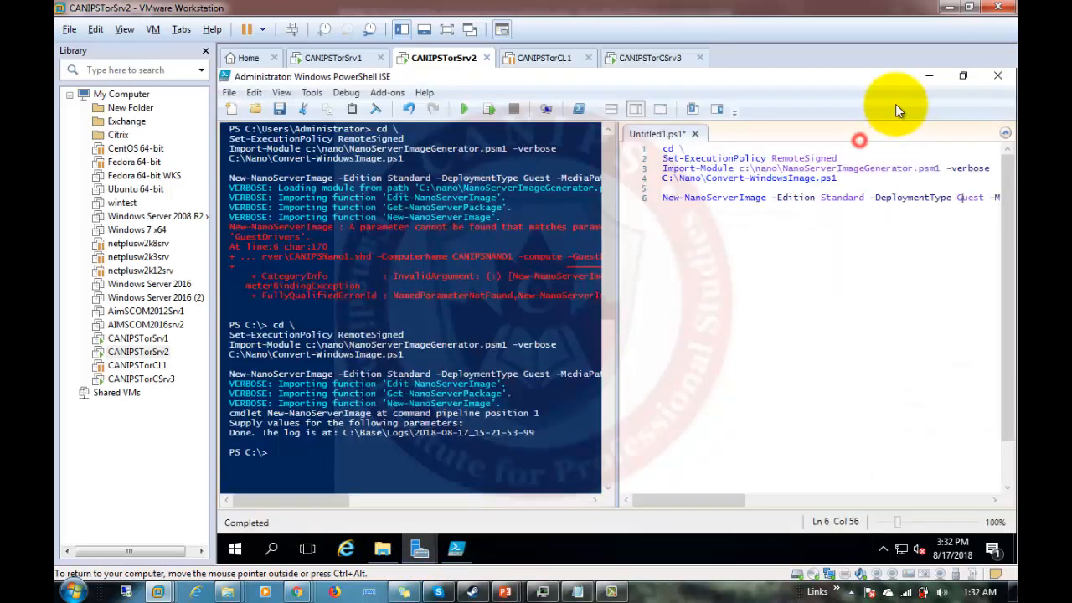
Launch Hyper-V Manager from Server Manager's Tools menu.
{"action": "left_click", "coordinate": [421, 550]}
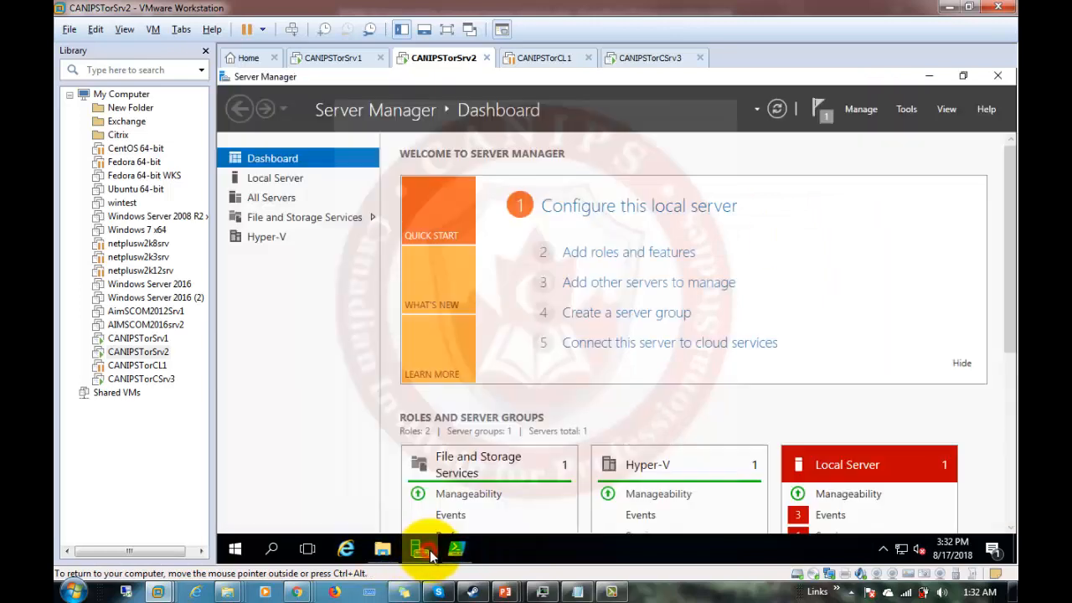
{"action": "left_click", "coordinate": [906, 110]}
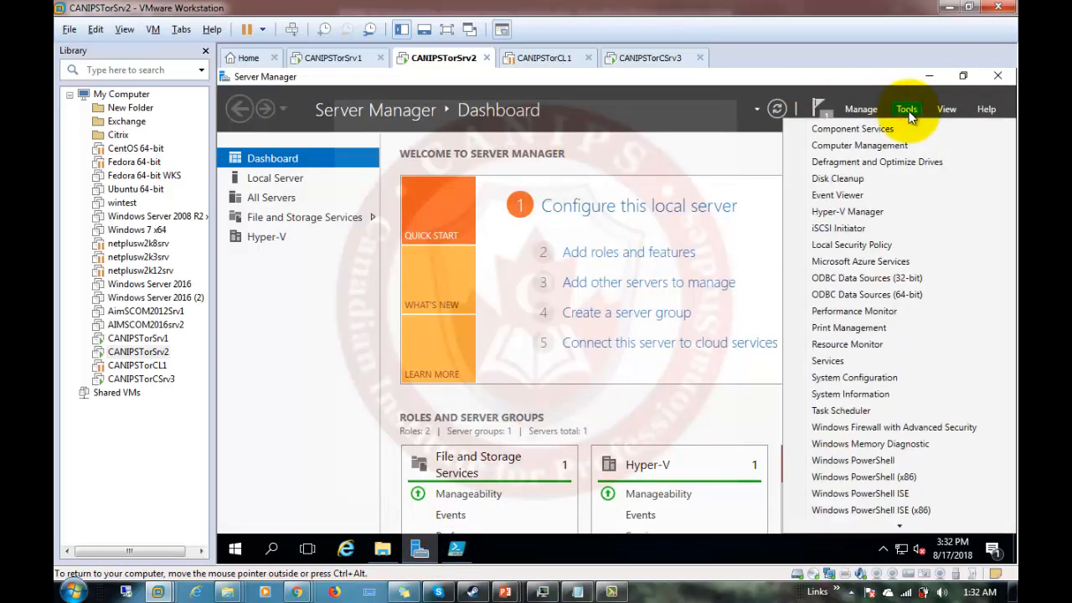
{"action": "left_click", "coordinate": [843, 212]}
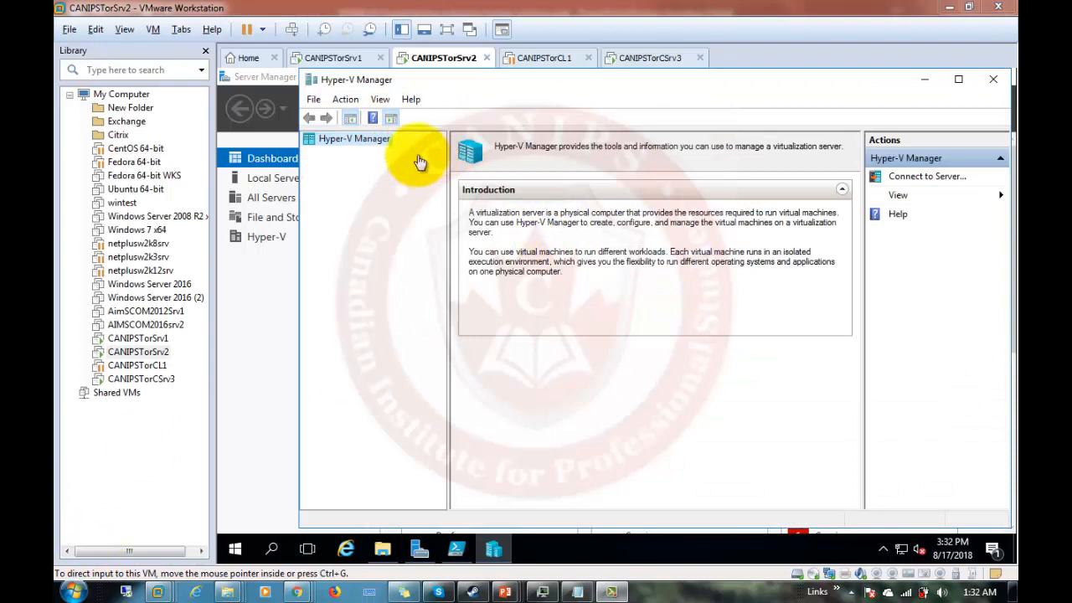
{"action": "left_click", "coordinate": [314, 99]}
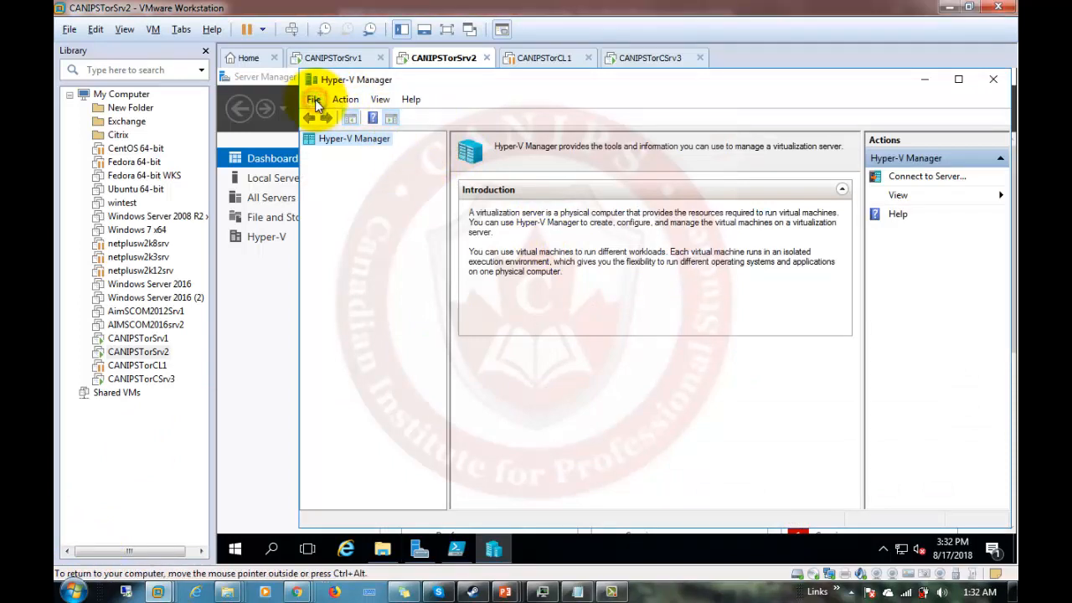
Connect Hyper-V Manager to the local server CANIPSTORSRV2 and choose New > Virtual Machine.
{"action": "left_click", "coordinate": [416, 222]}
{"action": "left_click", "coordinate": [359, 142]}
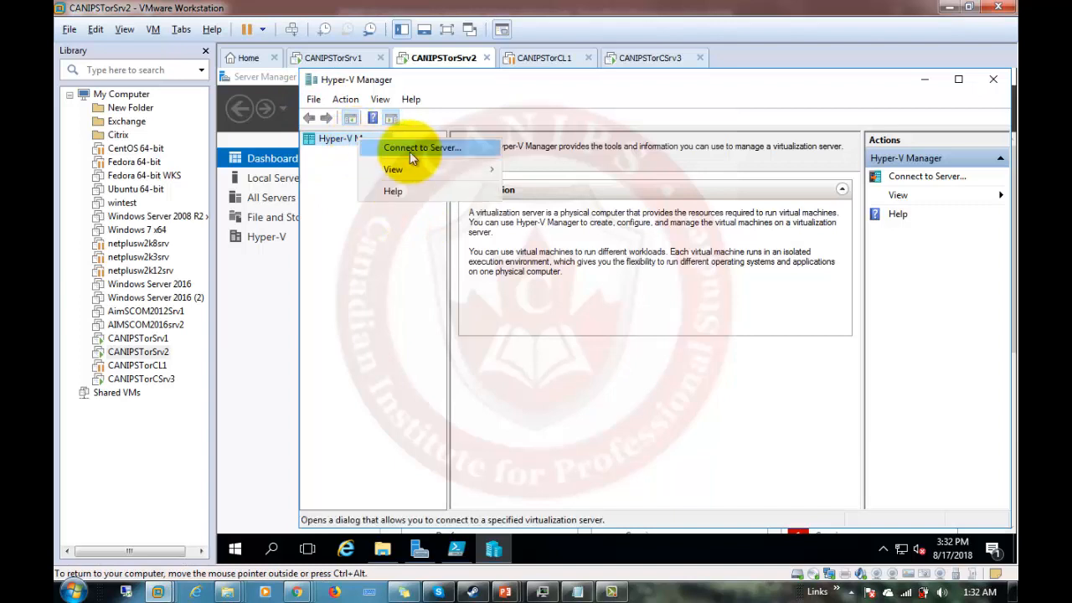
{"action": "left_click", "coordinate": [325, 193]}
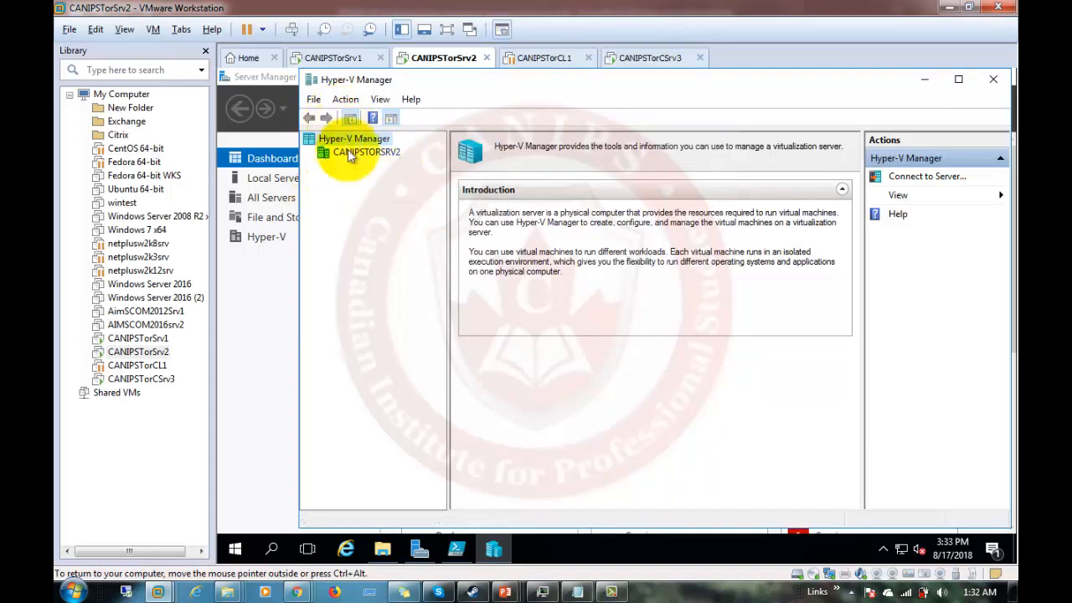
{"action": "left_click", "coordinate": [366, 153]}
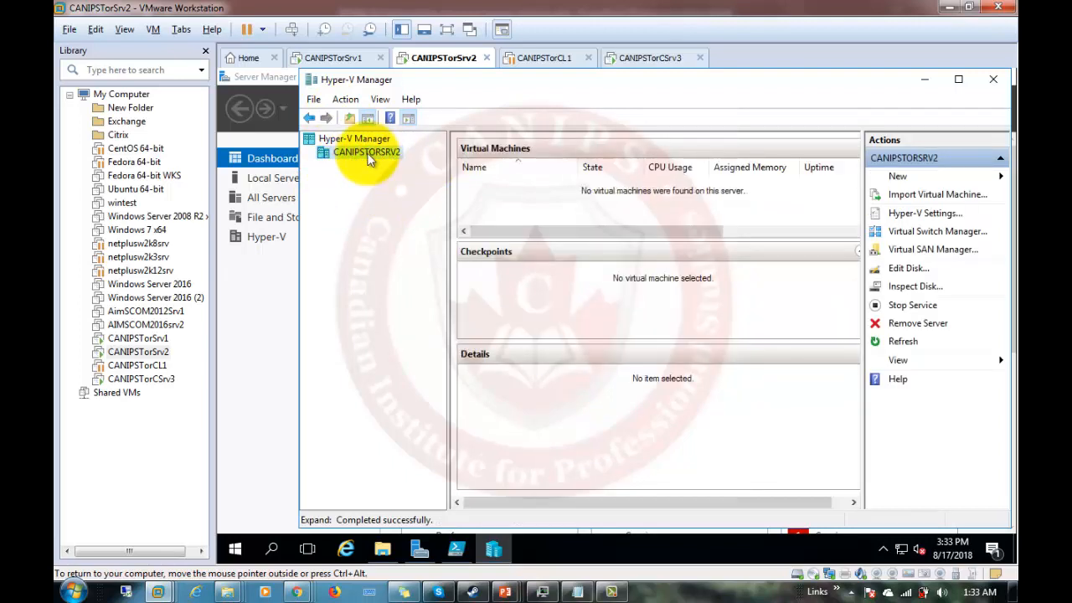
{"action": "right_click", "coordinate": [368, 159]}
{"action": "mouse_move", "coordinate": [439, 165]}
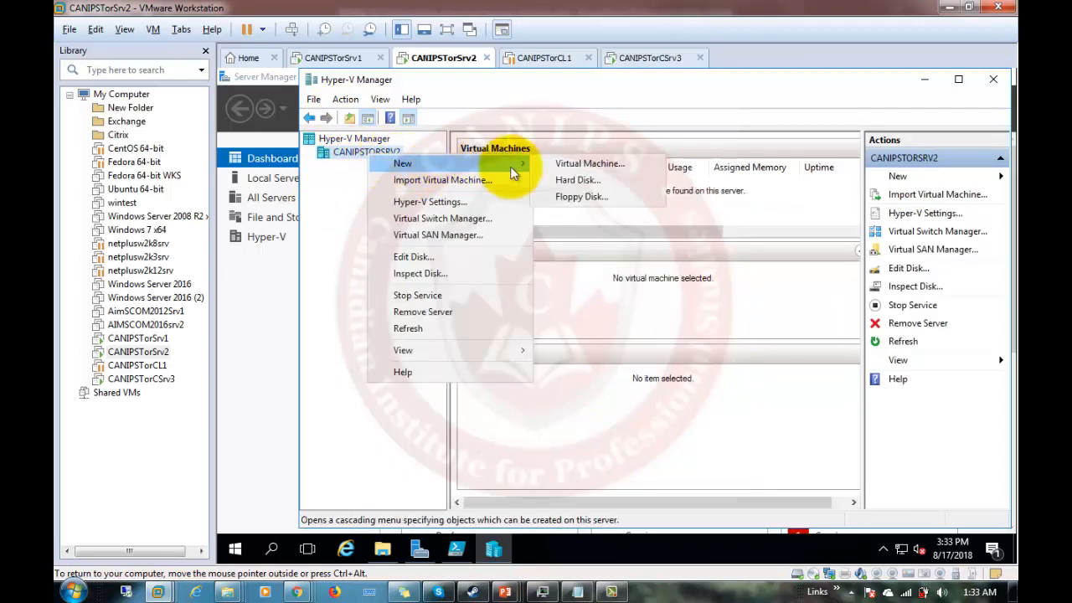
{"action": "left_click", "coordinate": [591, 164]}
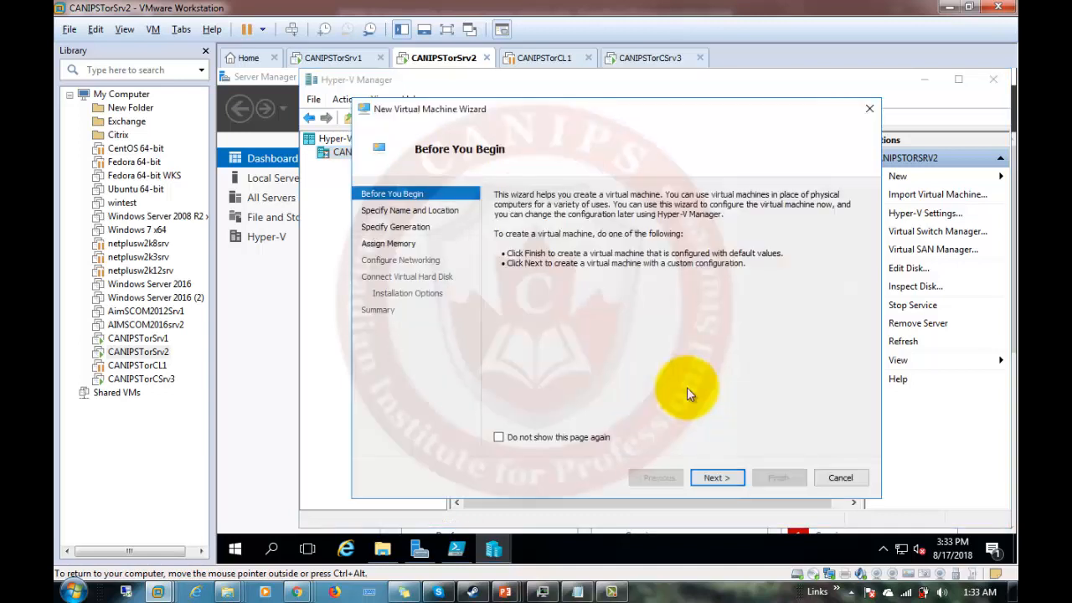
Name the new virtual machine CANIPSNano1.
{"action": "left_click", "coordinate": [722, 481]}
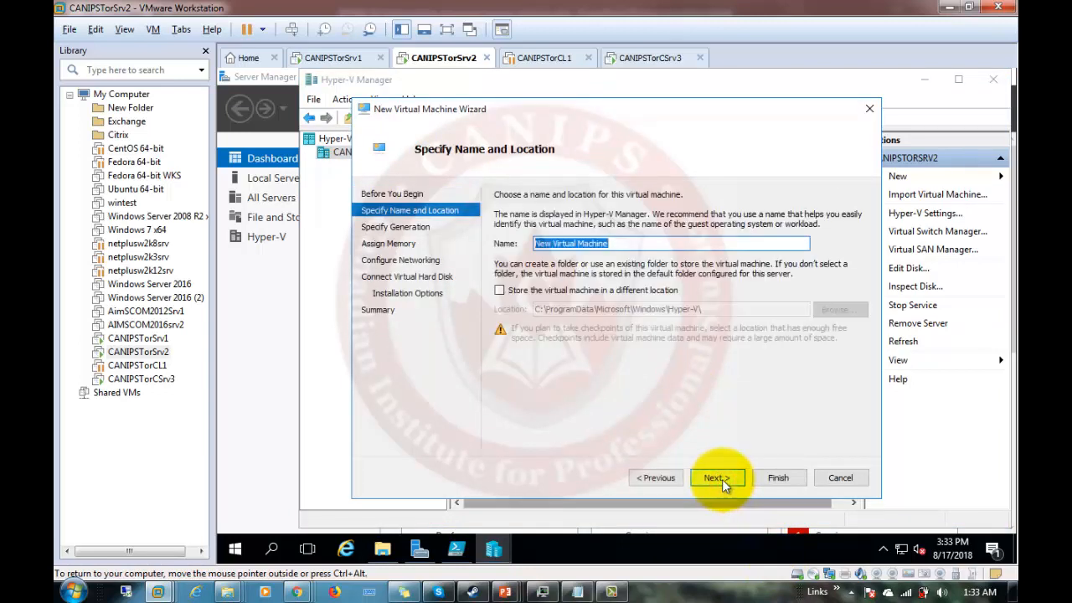
{"action": "type", "text": "CANIP"}
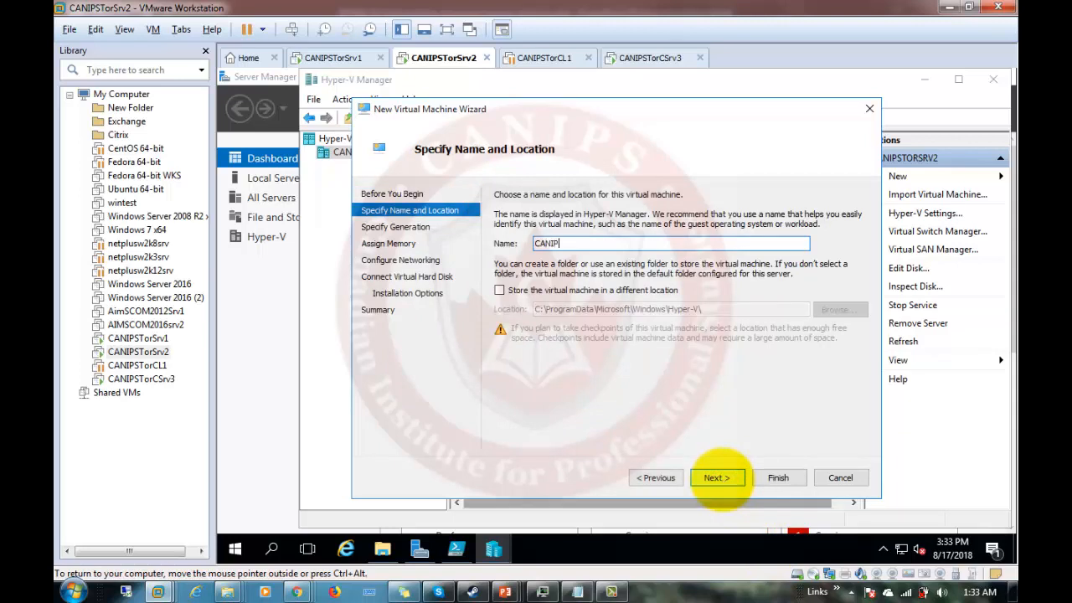
{"action": "type", "text": "SNano1"}
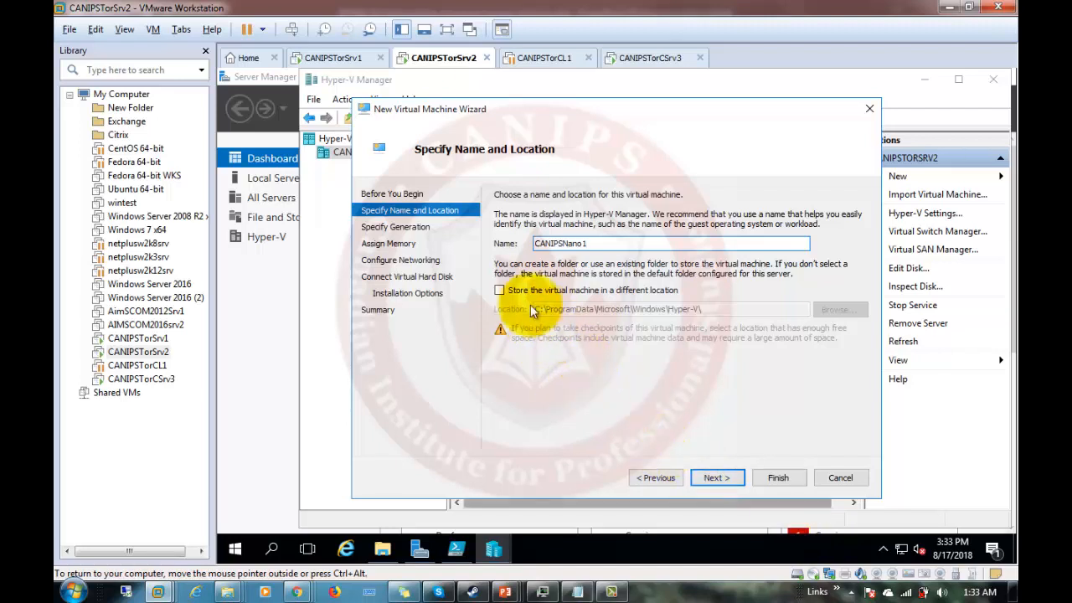
{"action": "left_click", "coordinate": [711, 480]}
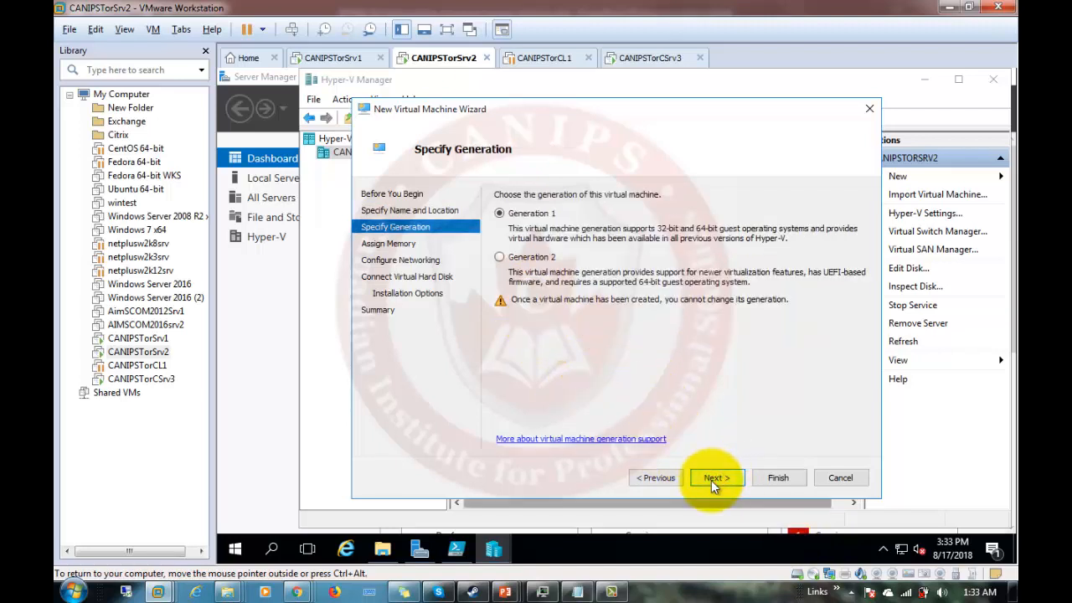
Keep Generation 1 and 1024 MB memory, and connect to the Intel virtual switch.
{"action": "left_click", "coordinate": [711, 480]}
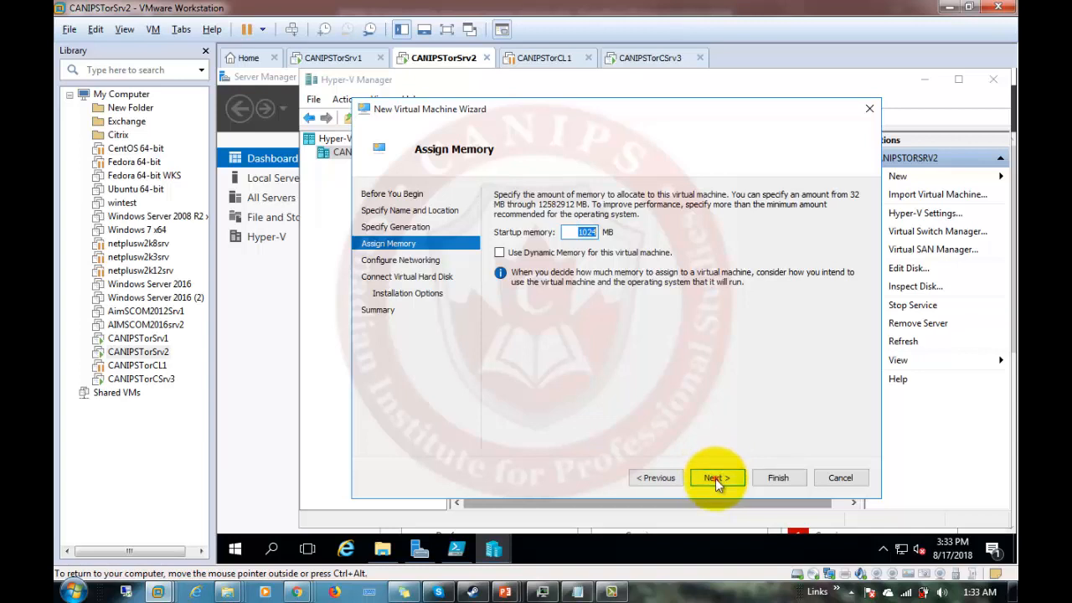
{"action": "left_click", "coordinate": [715, 478]}
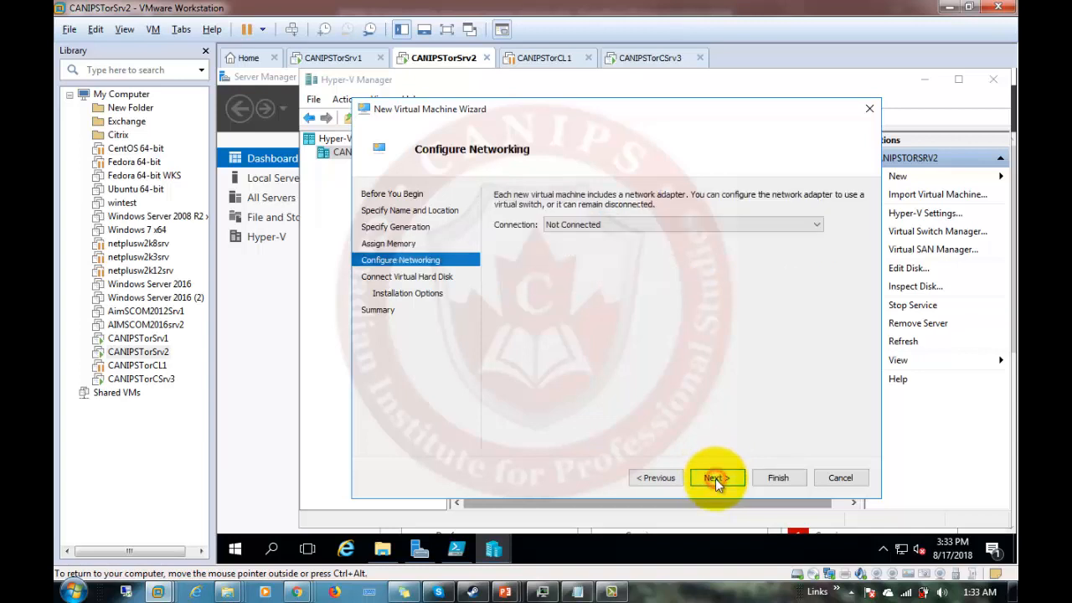
{"action": "left_click", "coordinate": [617, 223]}
{"action": "left_click", "coordinate": [602, 242]}
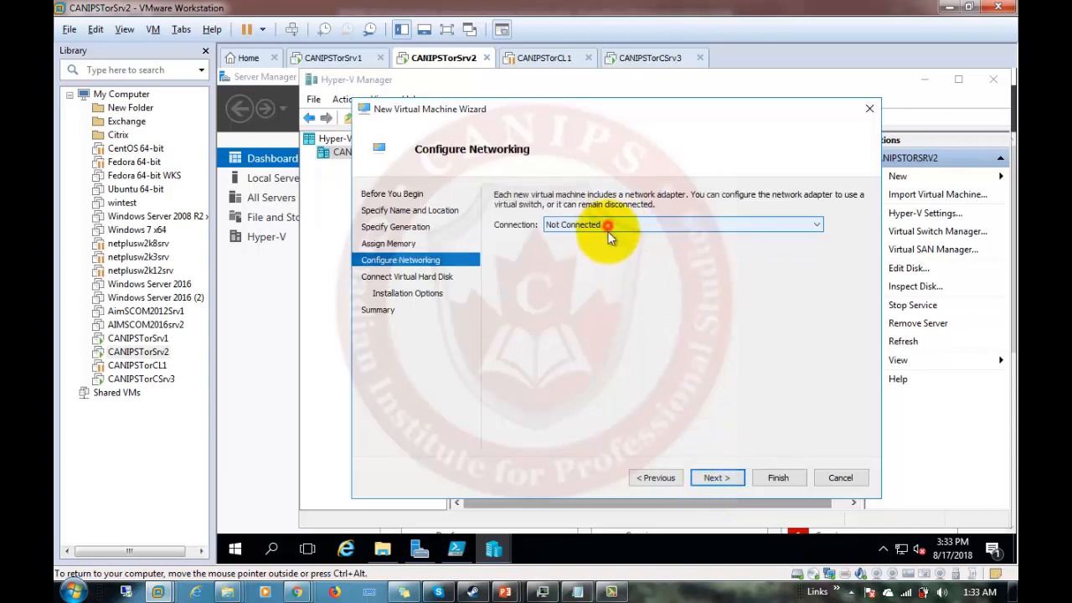
{"action": "left_click", "coordinate": [610, 225]}
{"action": "left_click", "coordinate": [610, 249]}
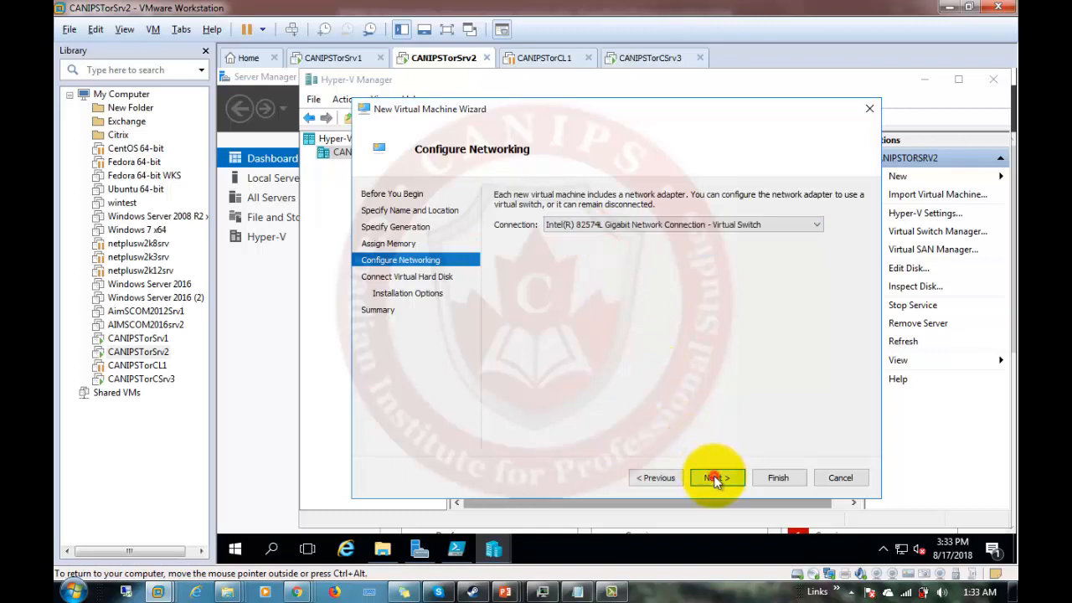
{"action": "left_click", "coordinate": [716, 479]}
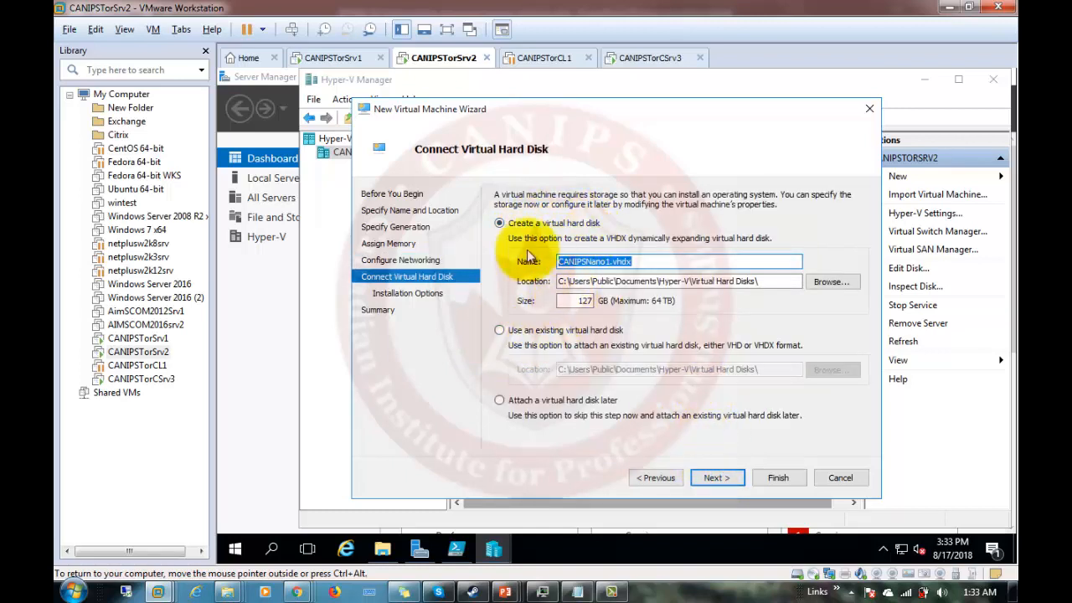
Use the existing disk C:\NanoServer\CANIPSNano1.vhd as the VM's virtual hard disk.
{"action": "left_click", "coordinate": [507, 331]}
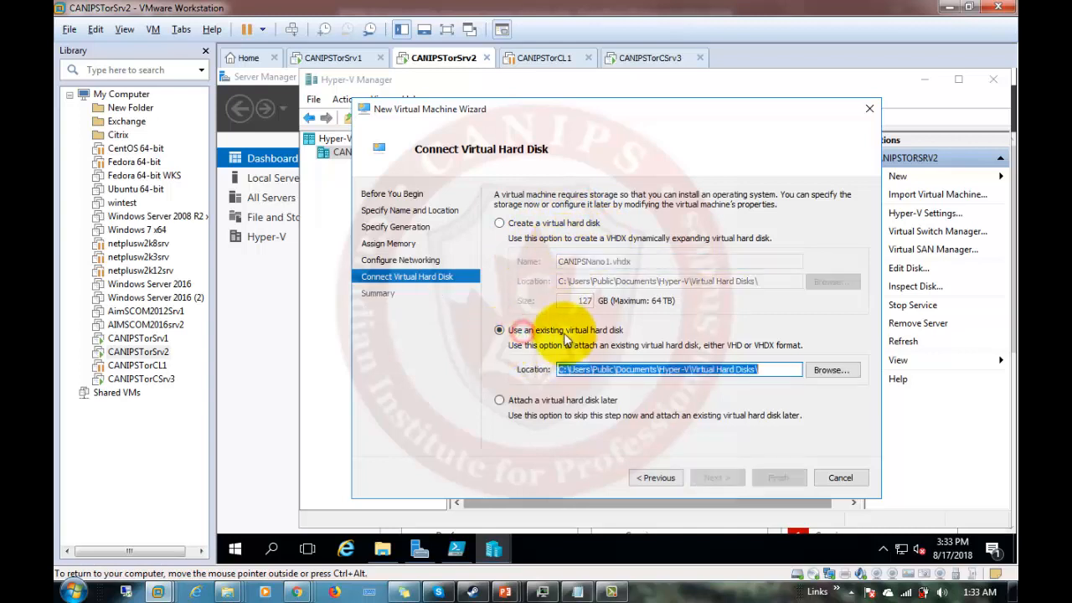
{"action": "left_click", "coordinate": [834, 374]}
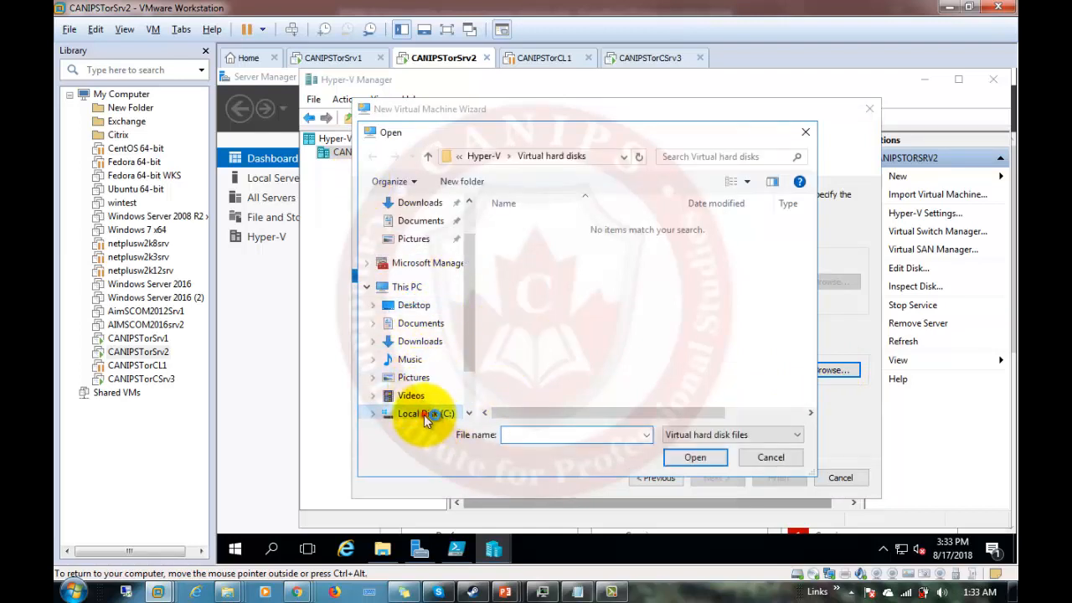
{"action": "left_click", "coordinate": [426, 413]}
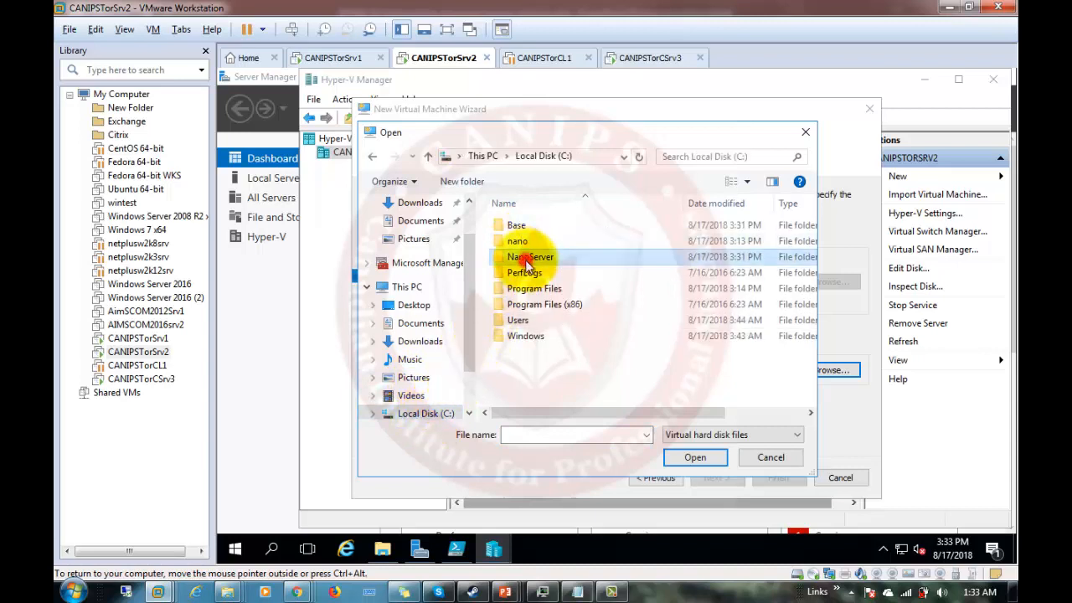
{"action": "double_click", "coordinate": [552, 256]}
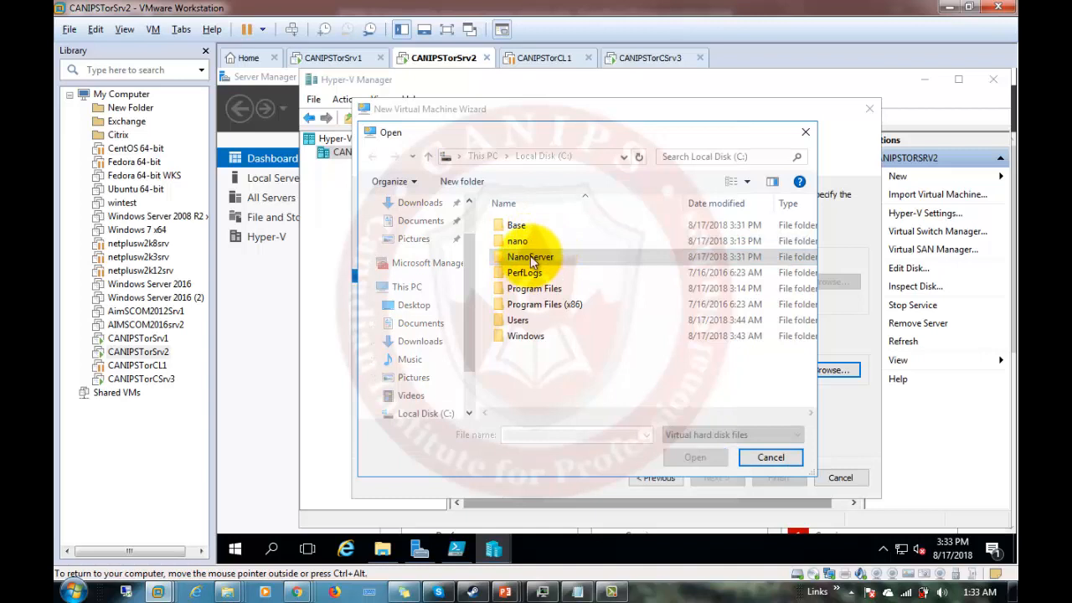
{"action": "left_click", "coordinate": [521, 228]}
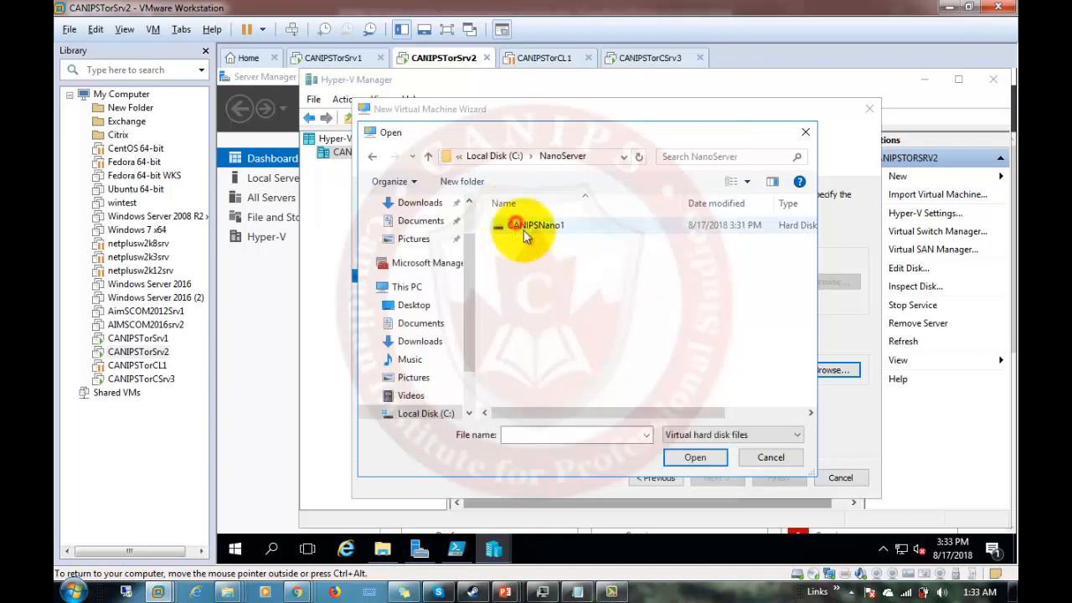
{"action": "left_click", "coordinate": [694, 459]}
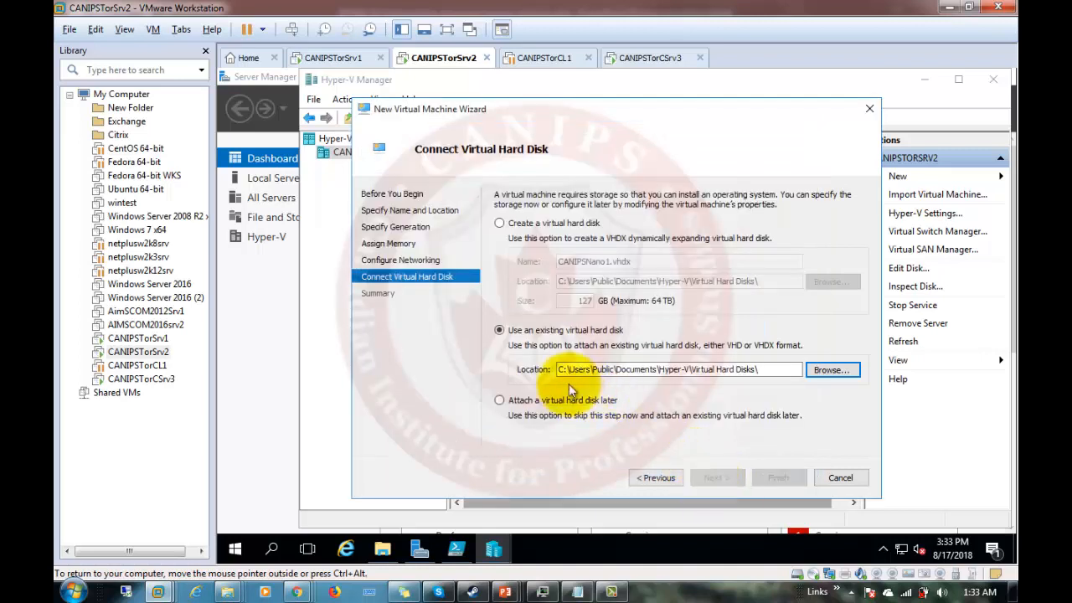
{"action": "double_click", "coordinate": [666, 369]}
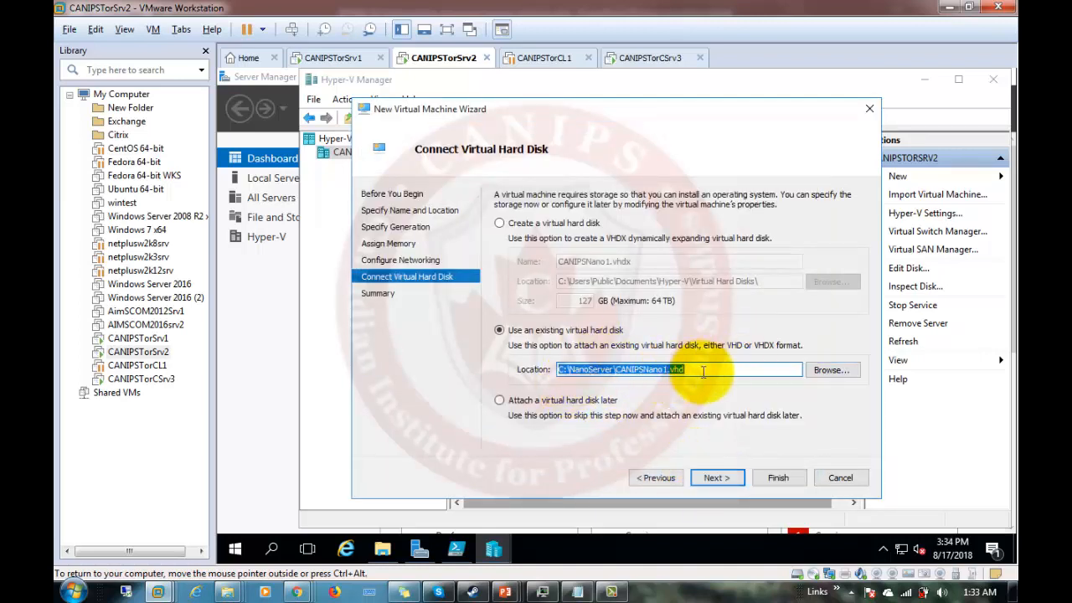
Finish the wizard to create CANIPSNano1, then connect to its console from Hyper-V Manager.
{"action": "left_click", "coordinate": [718, 478]}
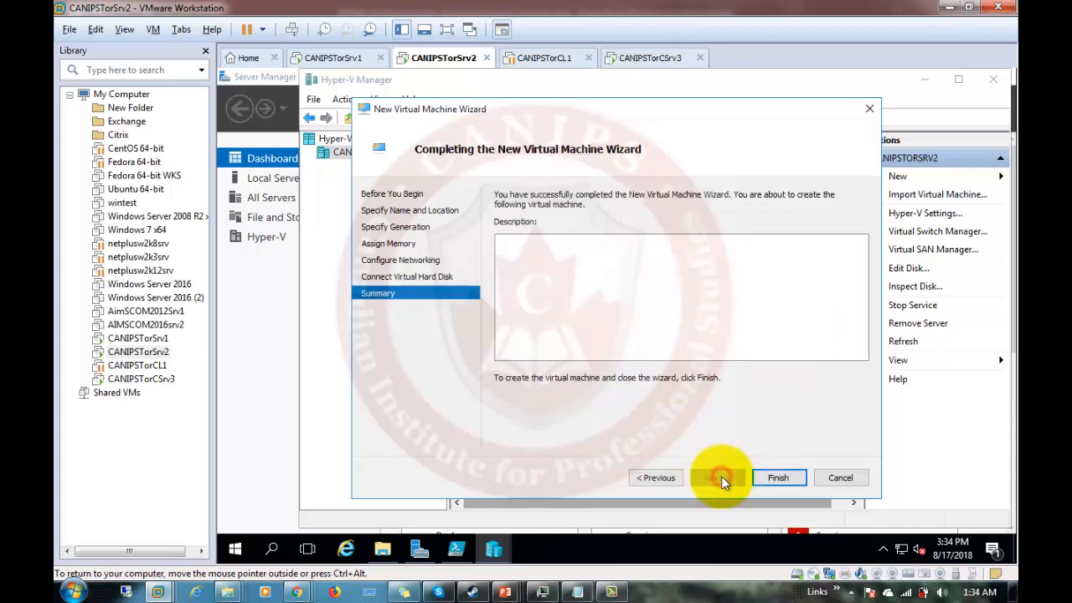
{"action": "left_click", "coordinate": [771, 474]}
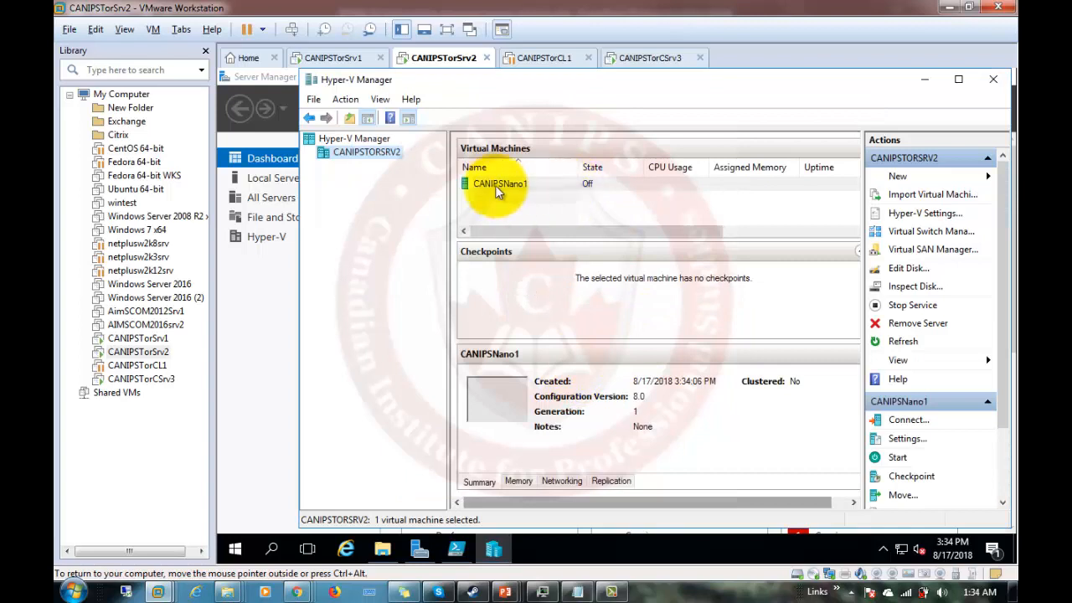
{"action": "right_click", "coordinate": [506, 183]}
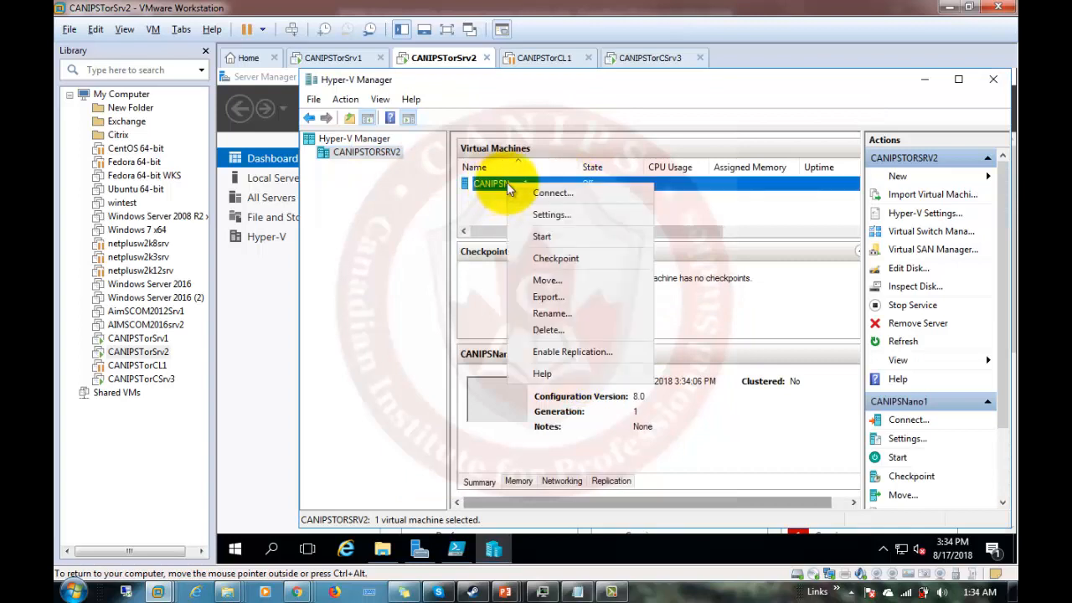
{"action": "left_click", "coordinate": [555, 195]}
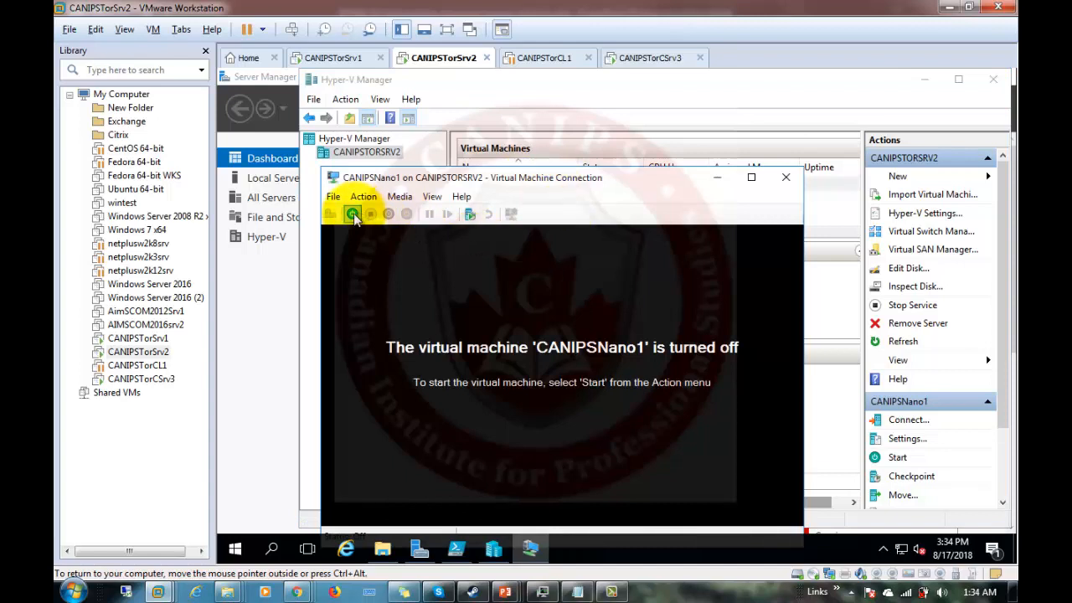
Start CANIPSNano1 and reposition its connection window to watch it boot to the Windows logo.
{"action": "left_click", "coordinate": [352, 215]}
{"action": "left_click_drag", "start_coordinate": [560, 181], "coordinate": [555, 139]}
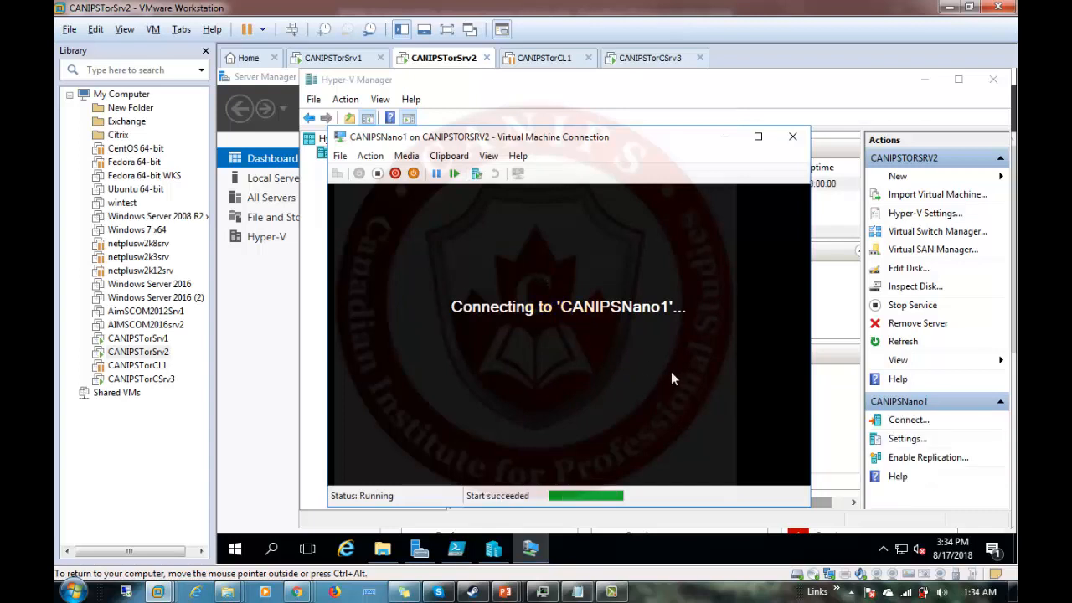
{"action": "left_click", "coordinate": [595, 137]}
{"action": "left_click_drag", "start_coordinate": [594, 138], "coordinate": [596, 103]}
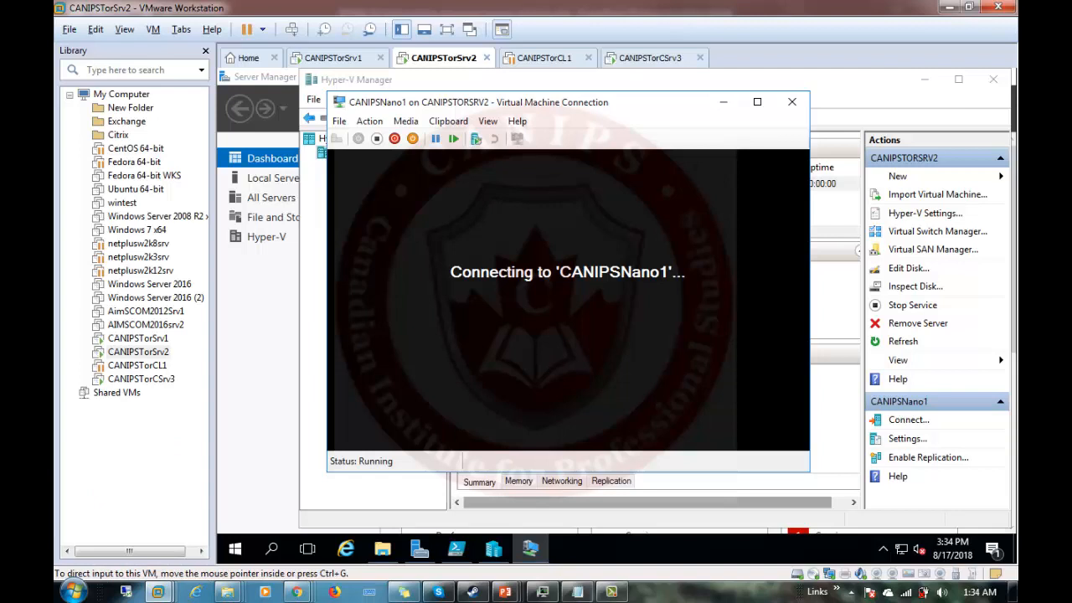
{"action": "left_click", "coordinate": [695, 104]}
{"action": "left_click_drag", "start_coordinate": [695, 104], "coordinate": [605, 87]}
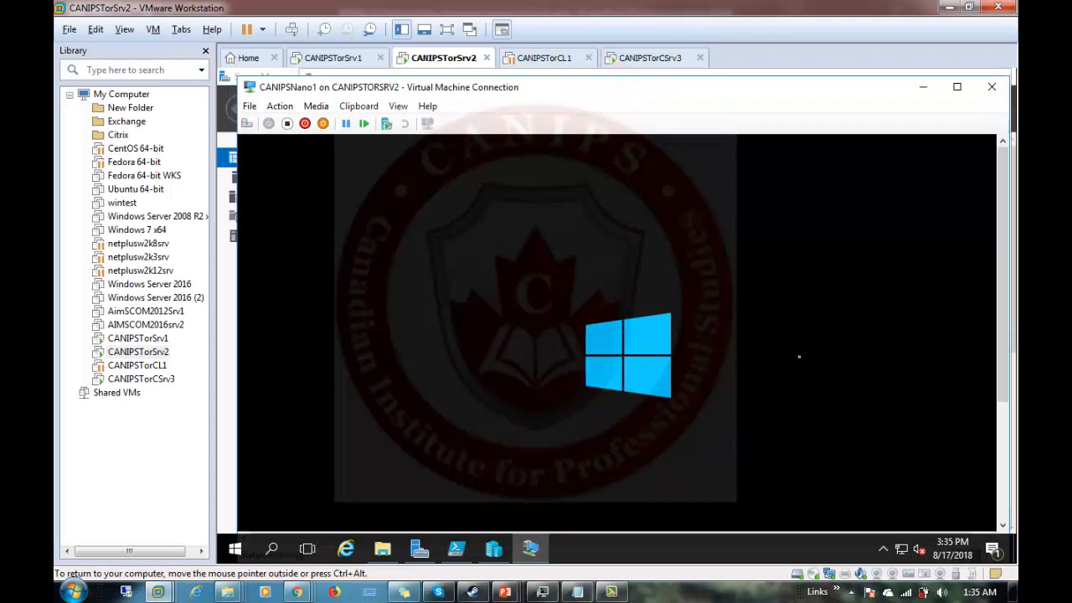
{"action": "left_click_drag", "start_coordinate": [999, 336], "coordinate": [1007, 458]}
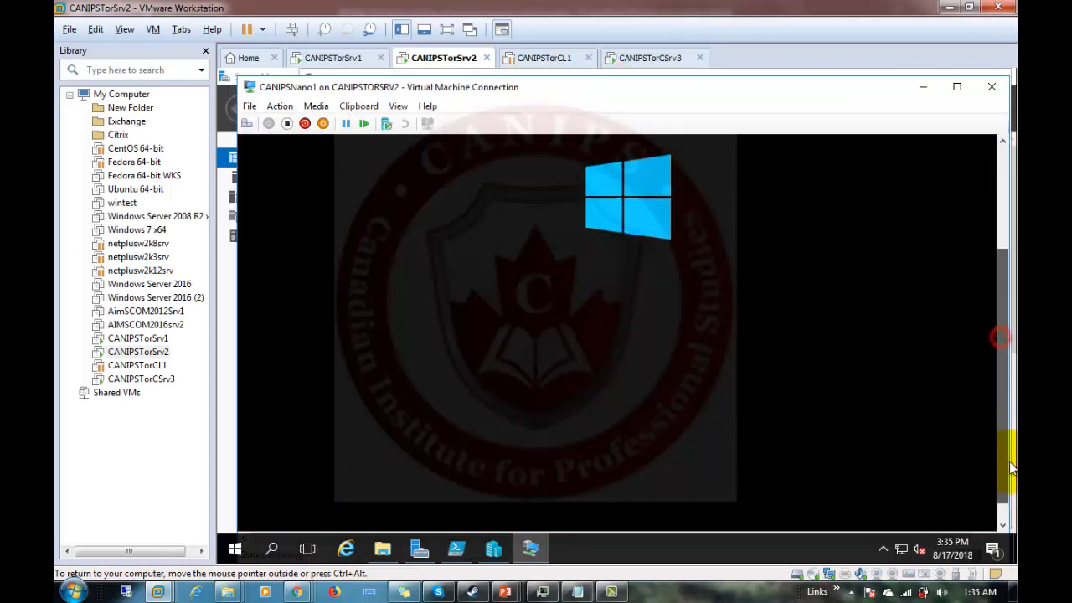
{"action": "left_click_drag", "start_coordinate": [1012, 386], "coordinate": [1009, 277]}
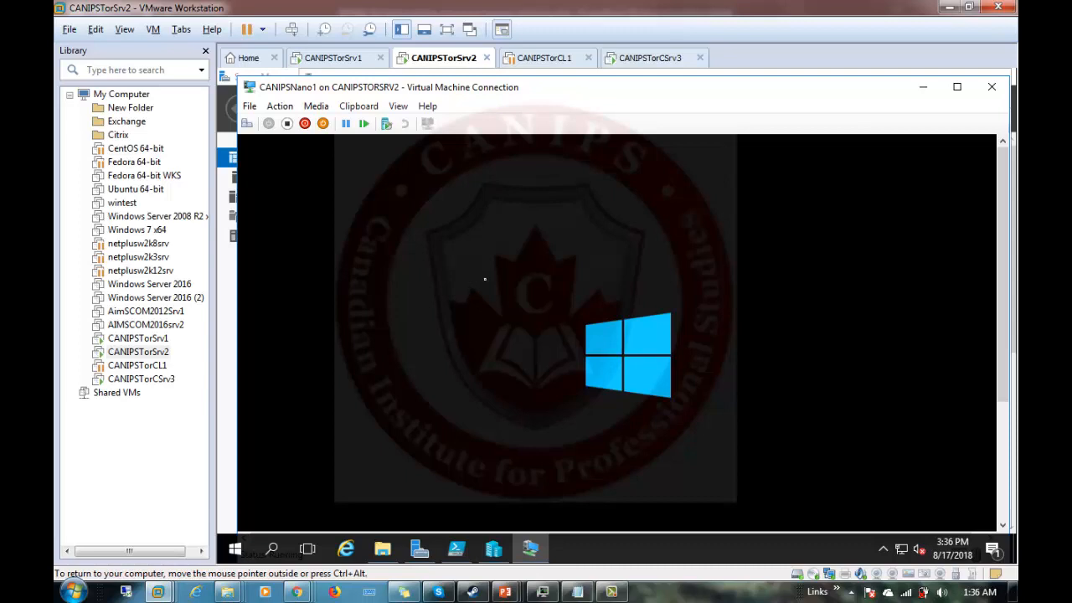
Log in as administrator with the account password to reach the Nano Server Recovery Console.
{"action": "key", "text": "ctrl+alt"}
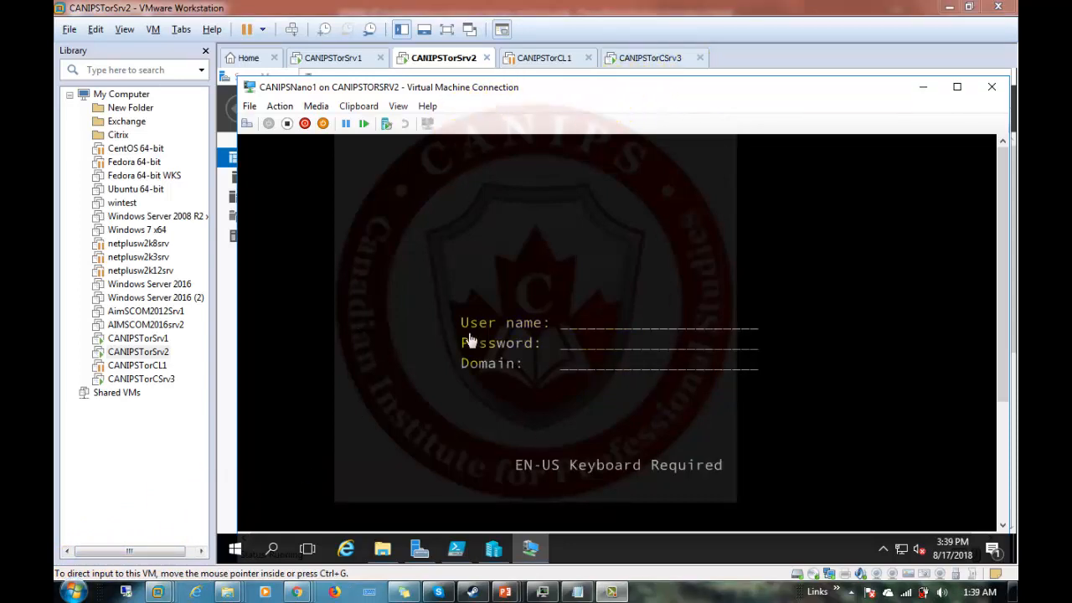
{"action": "left_click", "coordinate": [1008, 308]}
{"action": "left_click_drag", "start_coordinate": [1003, 303], "coordinate": [1011, 432]}
{"action": "left_click_drag", "start_coordinate": [1009, 406], "coordinate": [1007, 322]}
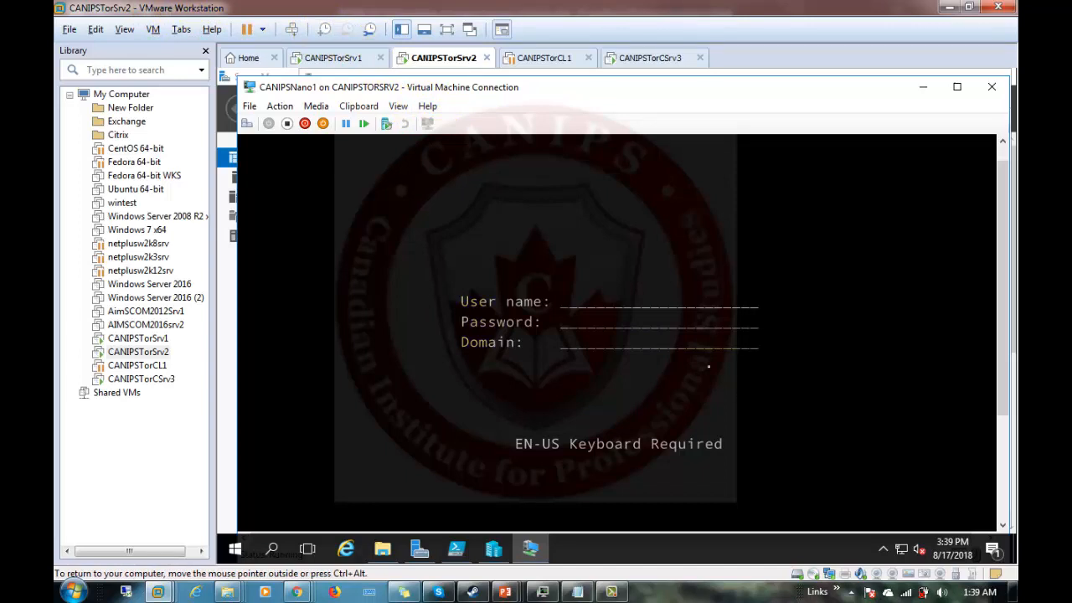
{"action": "left_click", "coordinate": [566, 309]}
{"action": "type", "text": "administratorPa$$*****"}
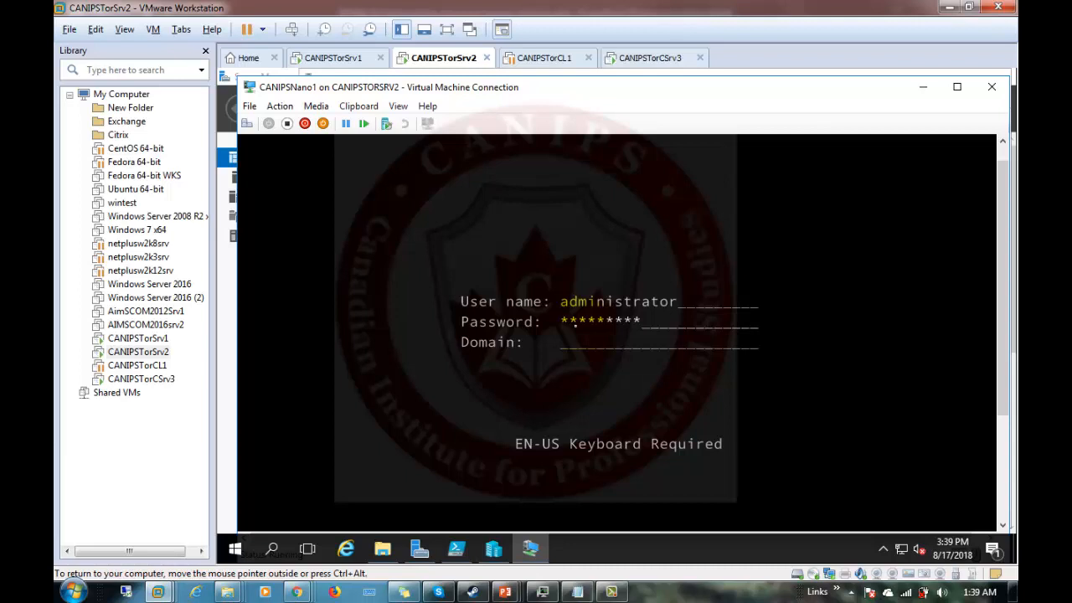
{"action": "key", "text": "Return"}
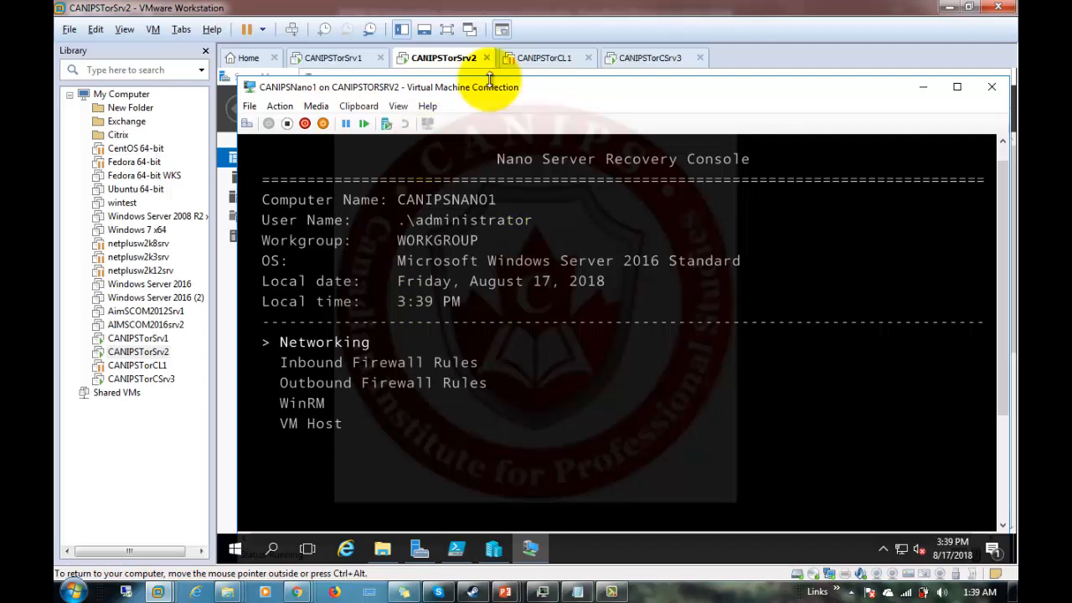
{"action": "left_click_drag", "start_coordinate": [700, 90], "coordinate": [703, 115]}
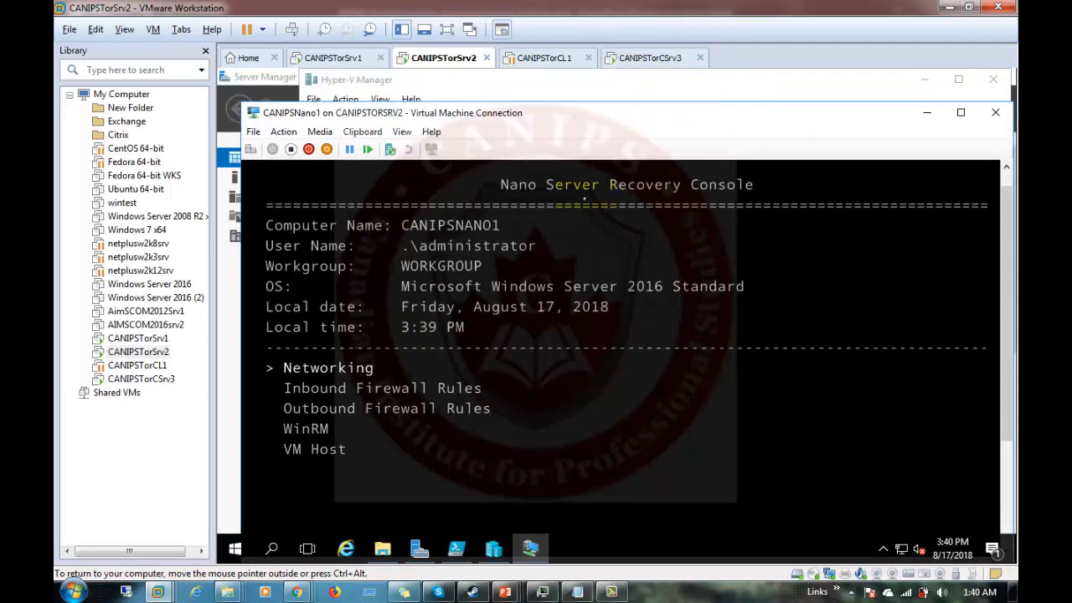